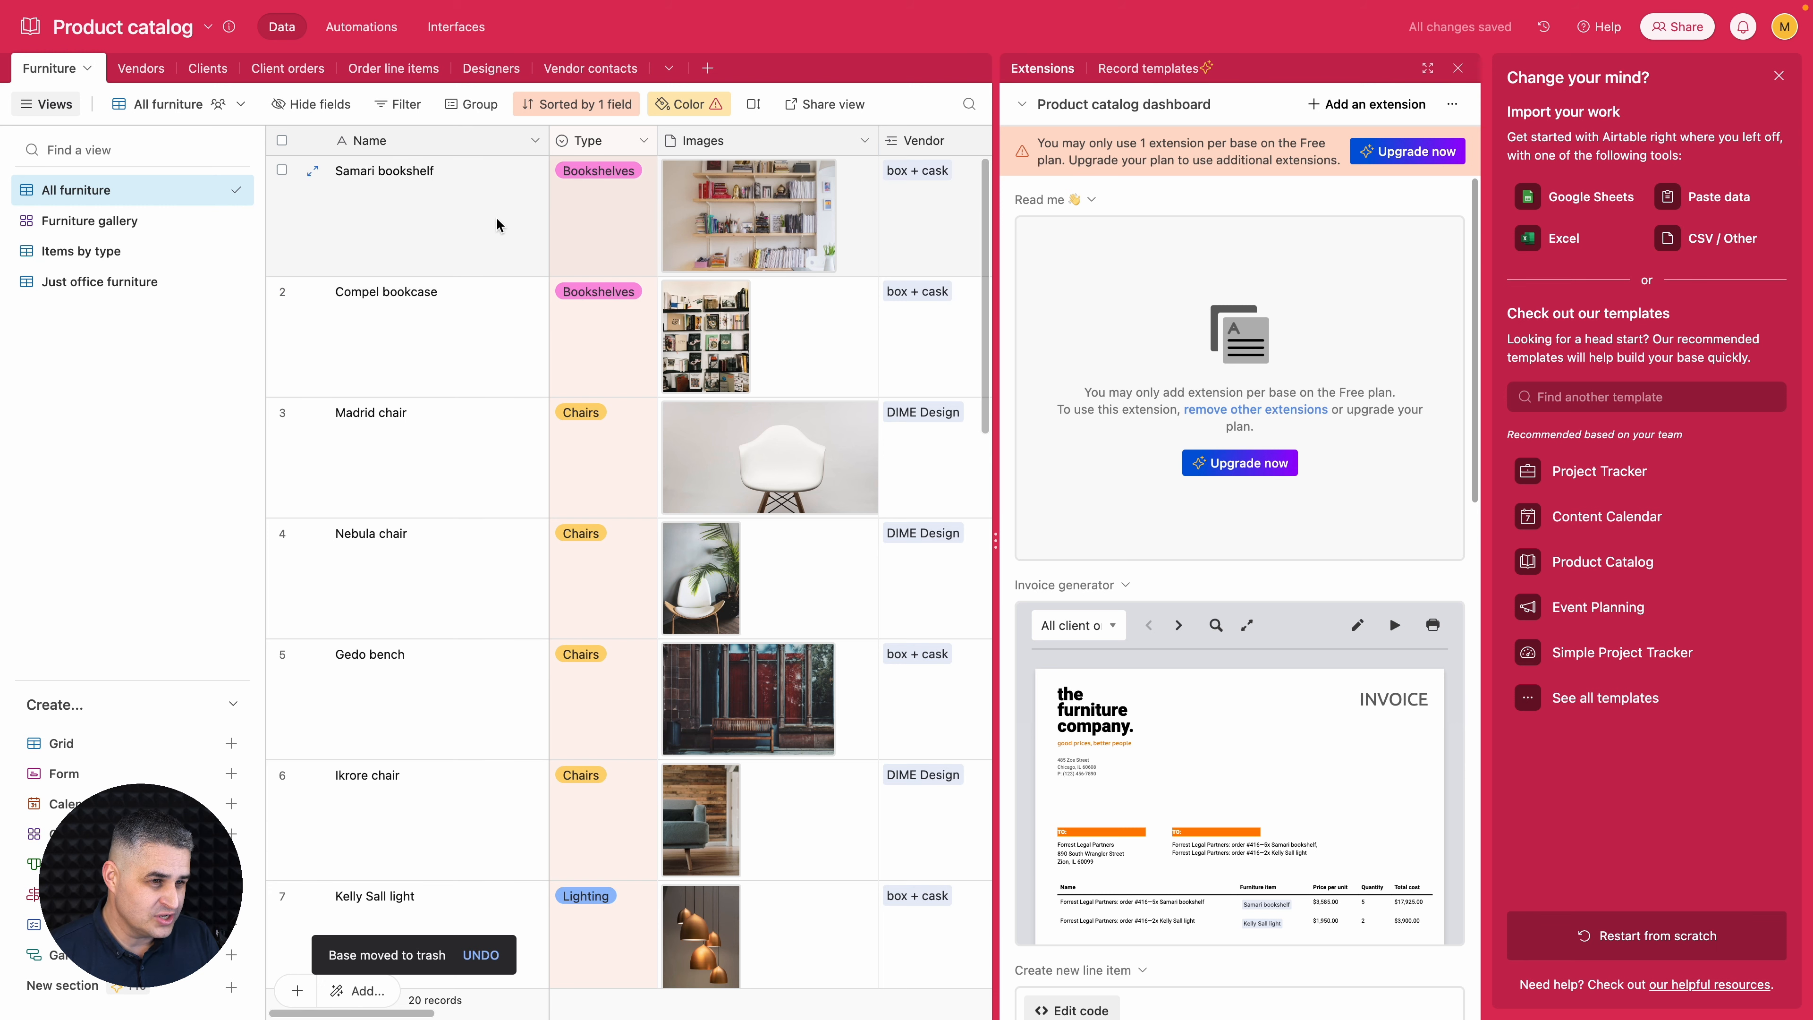
scroll(692, 293, right, 10)
scroll(685, 297, right, 10)
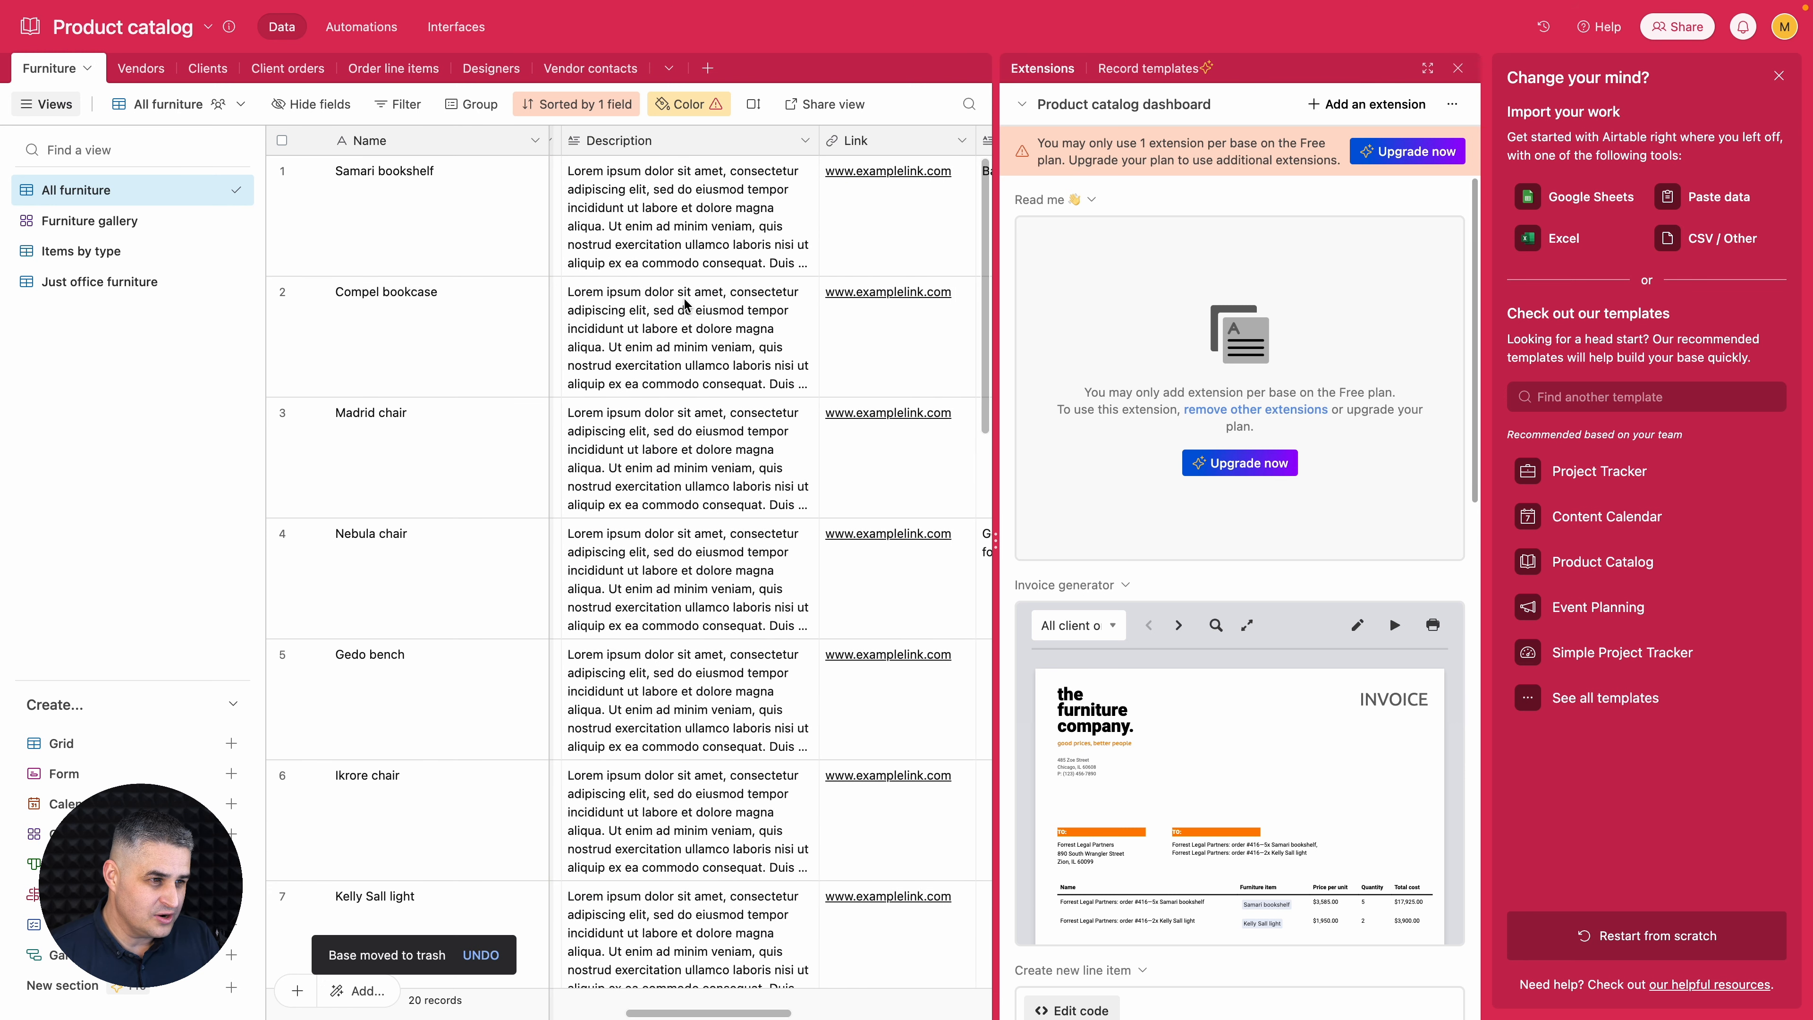
scroll(705, 478, left, 15)
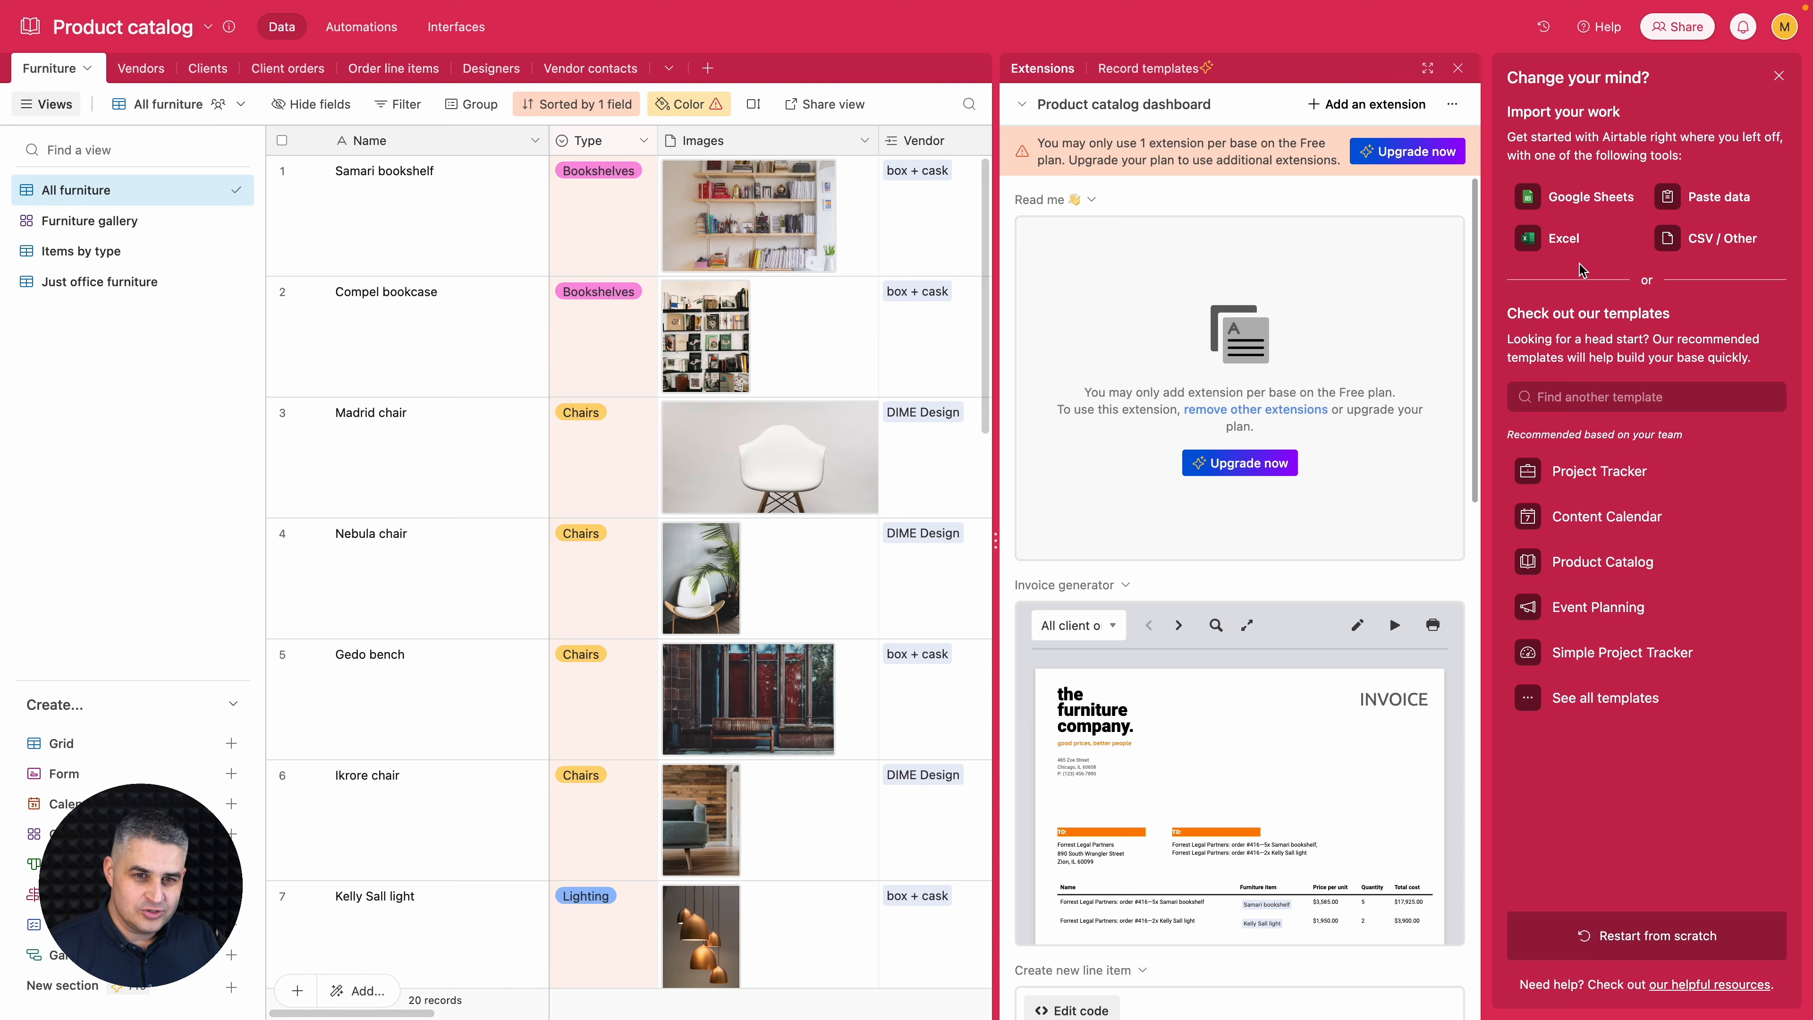
- Open the developer hub and start a new personal access token named Product catalogue
click(1785, 35)
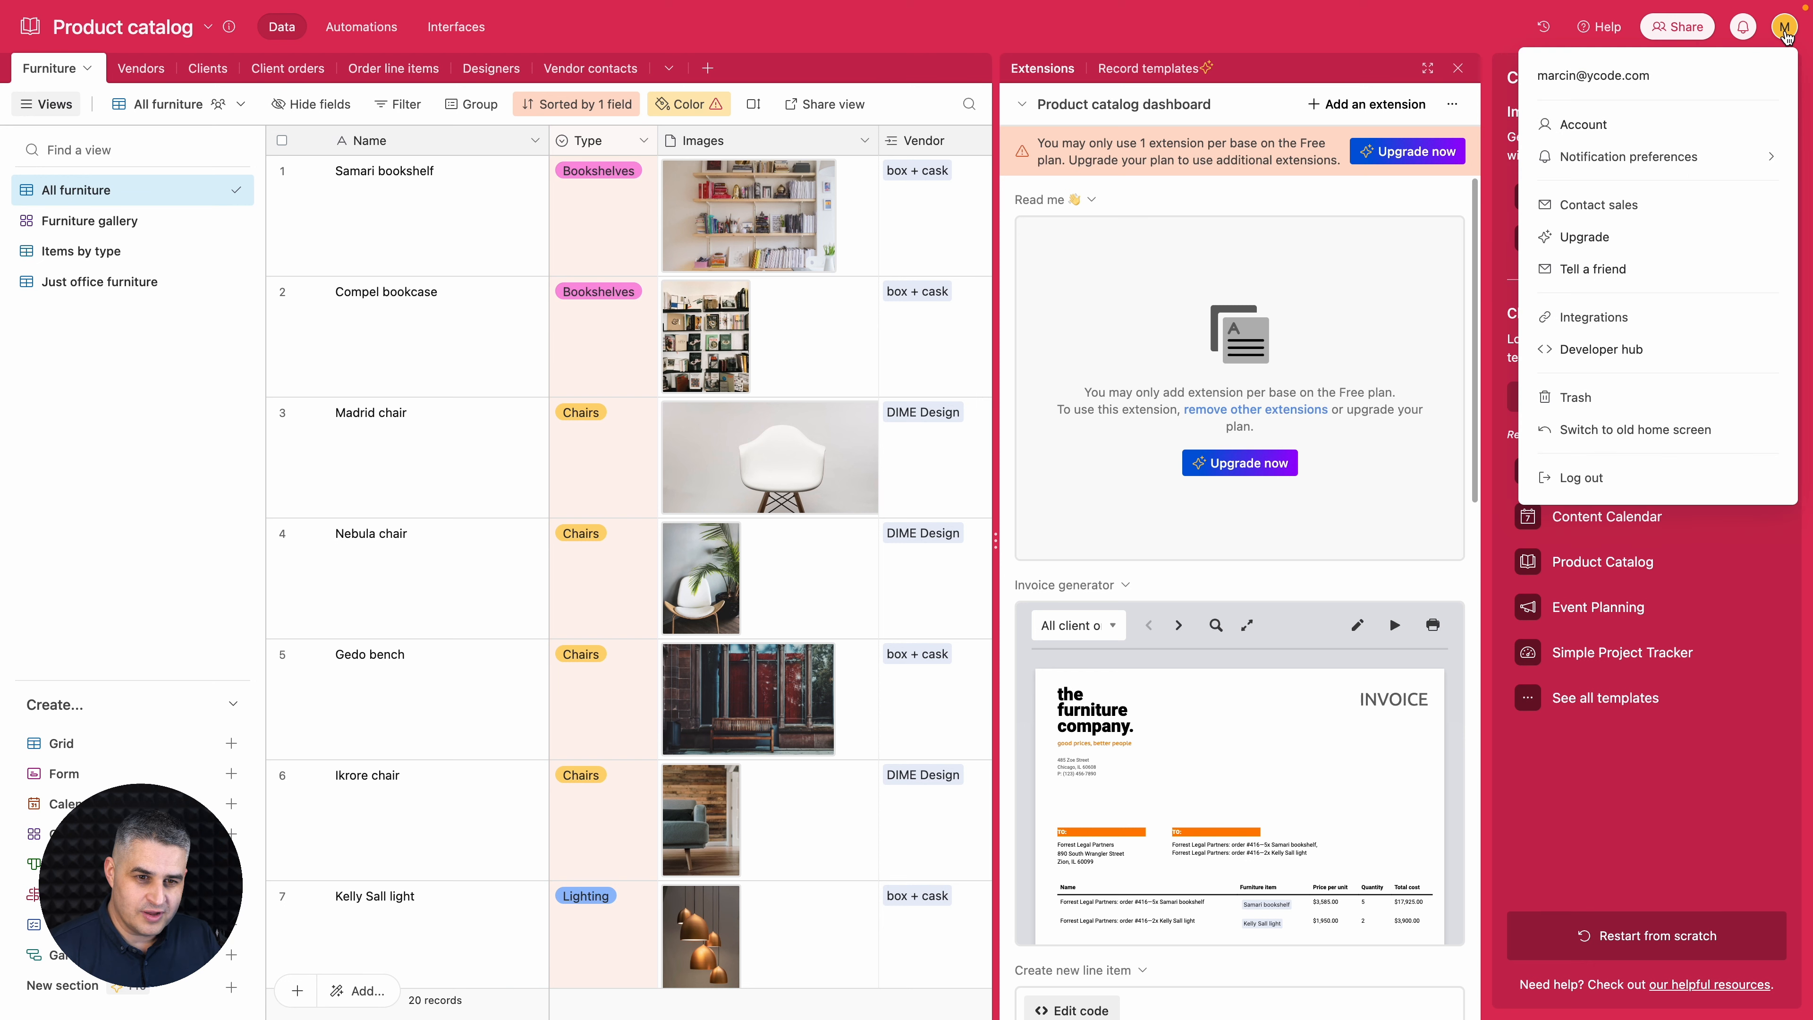
click(1625, 347)
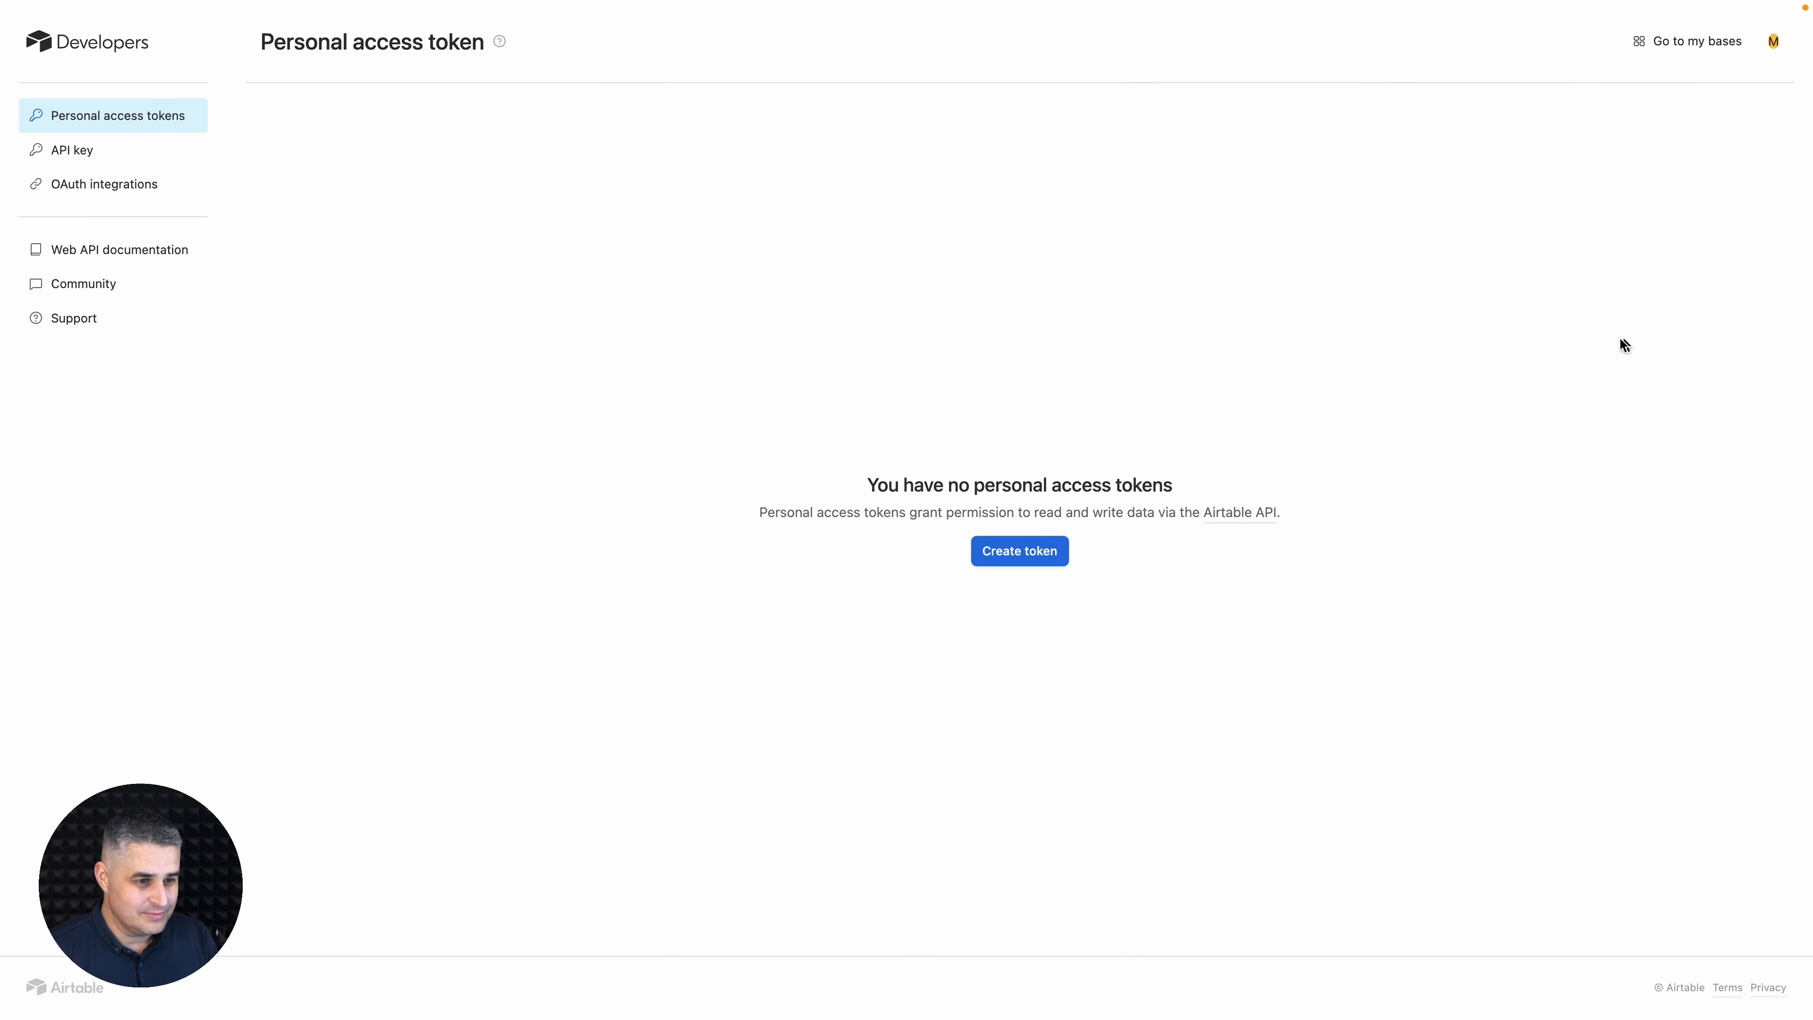
click(1009, 553)
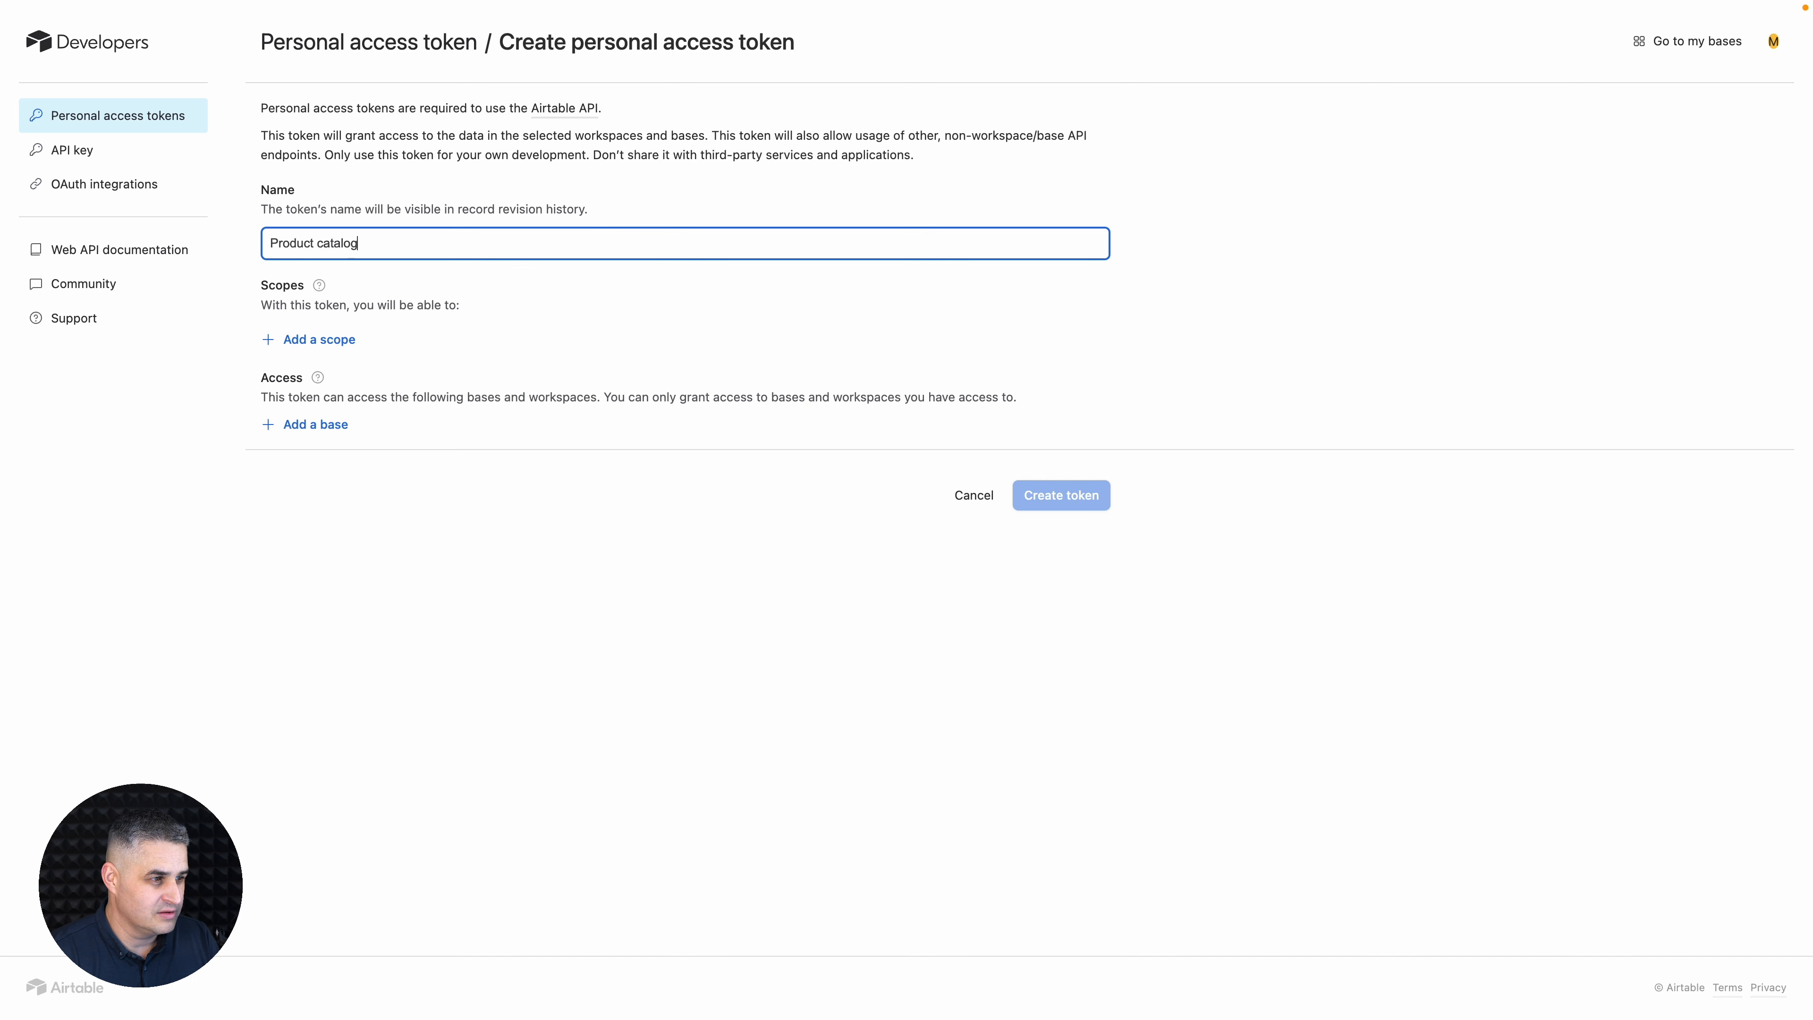
- Add the scopes data.records:read, data.records:write and schema.bases:read to the token
click(328, 340)
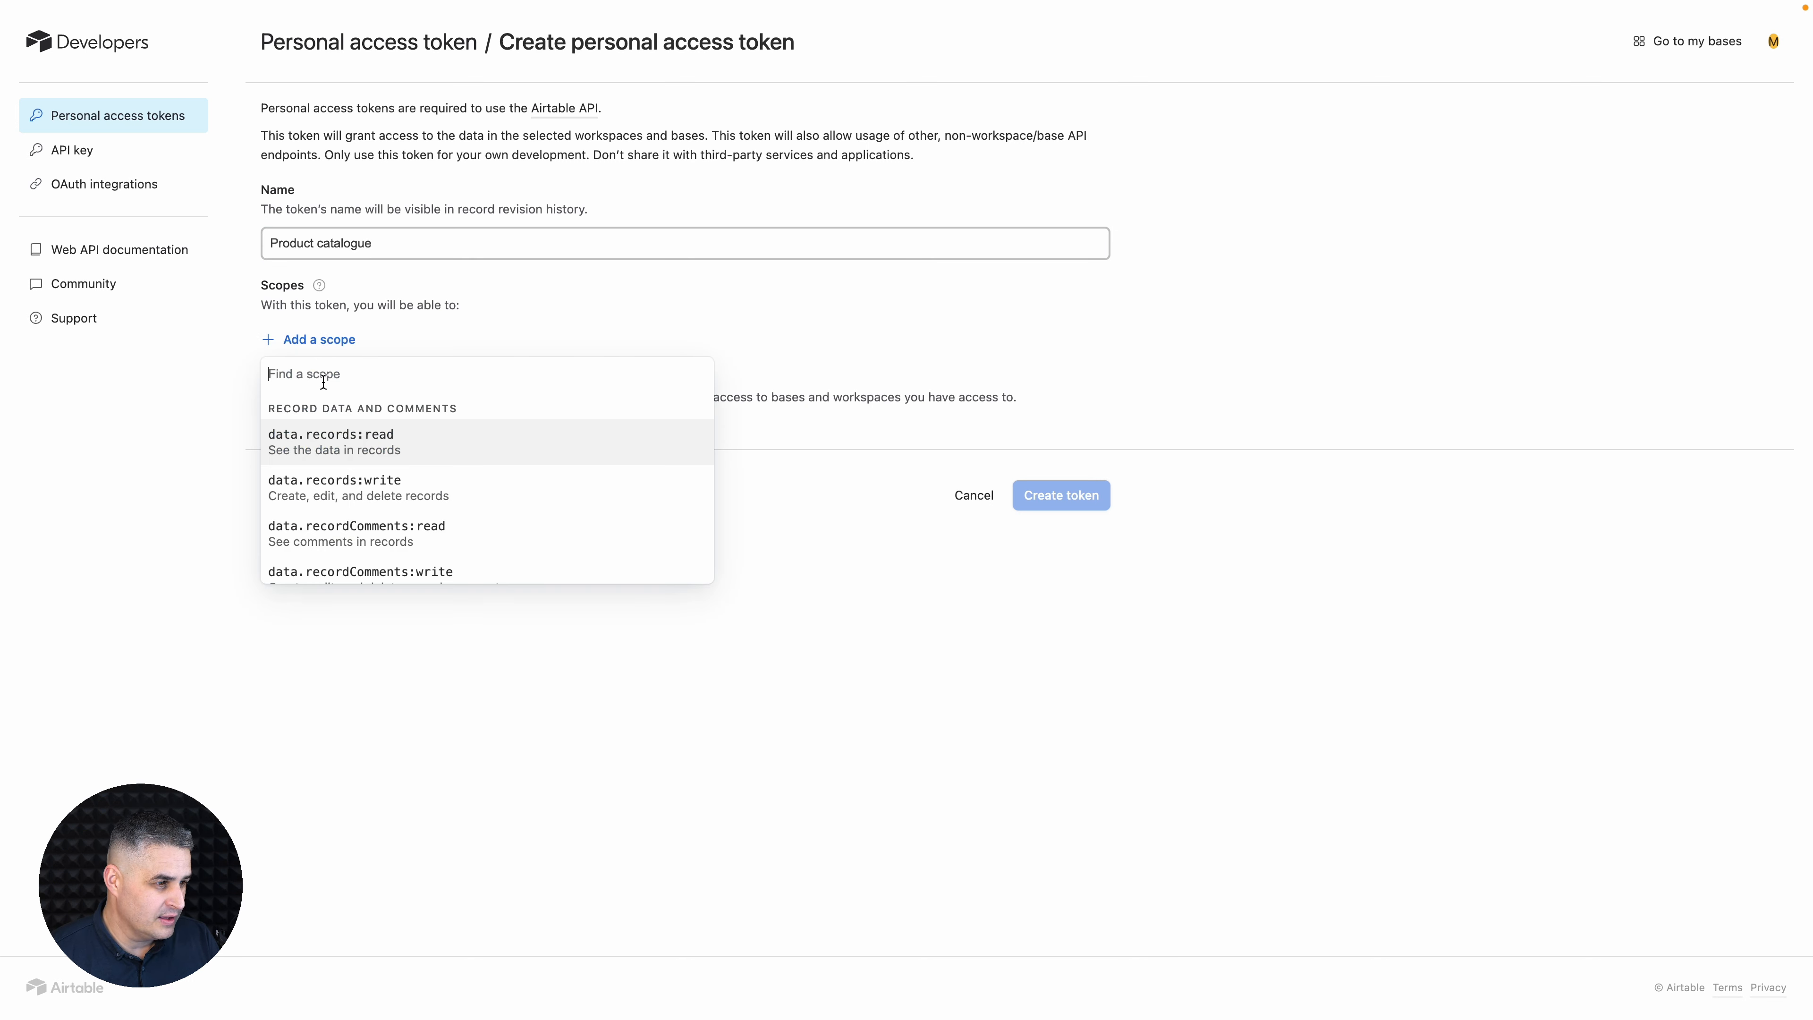
click(350, 446)
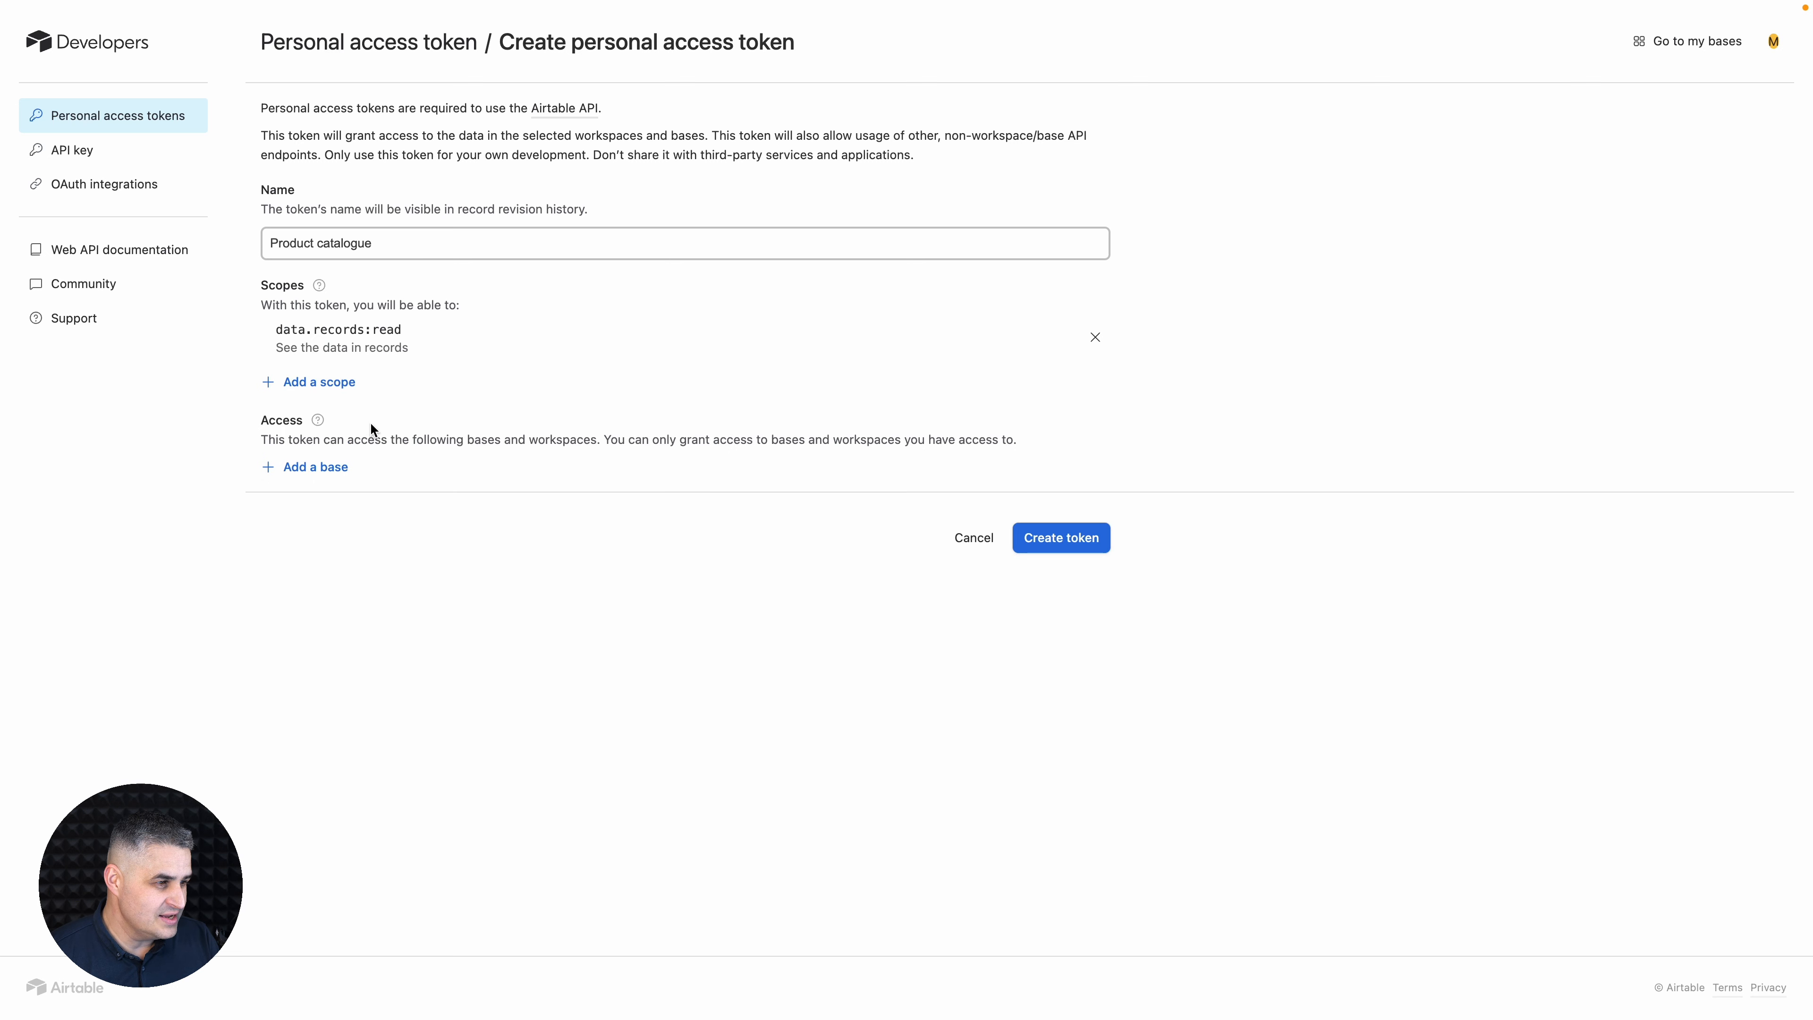
click(355, 397)
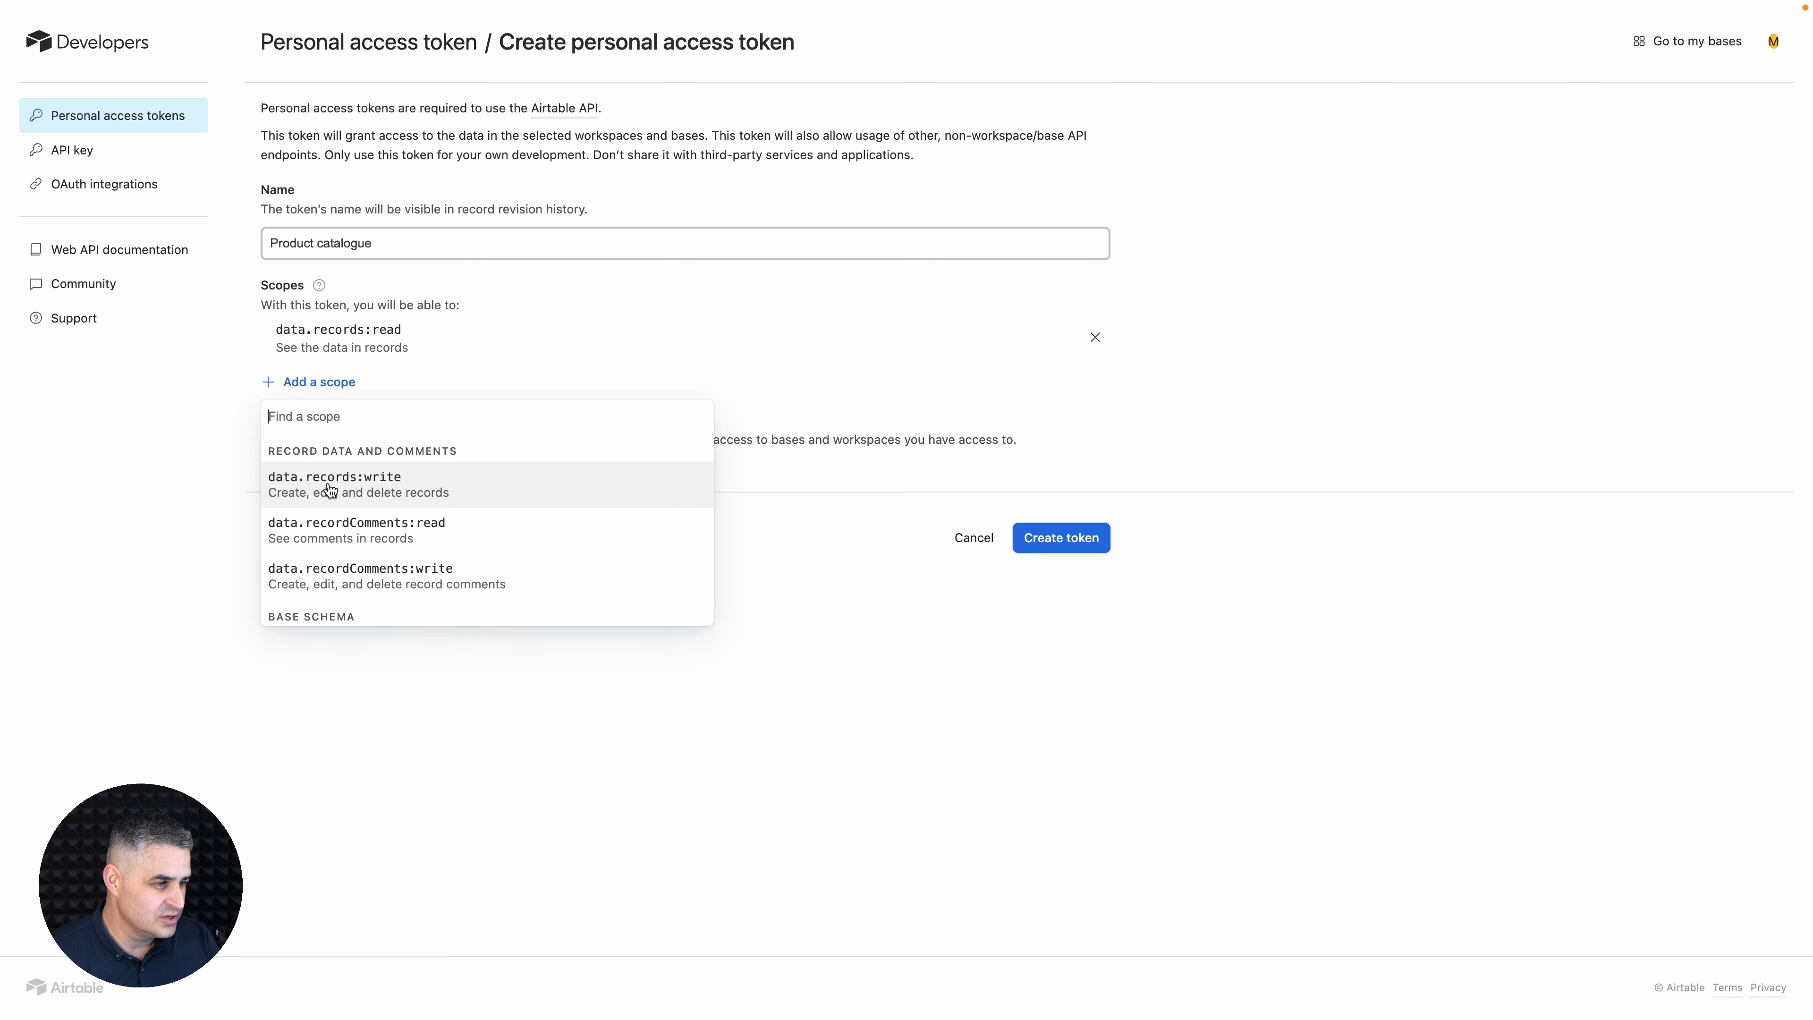
click(343, 490)
click(348, 428)
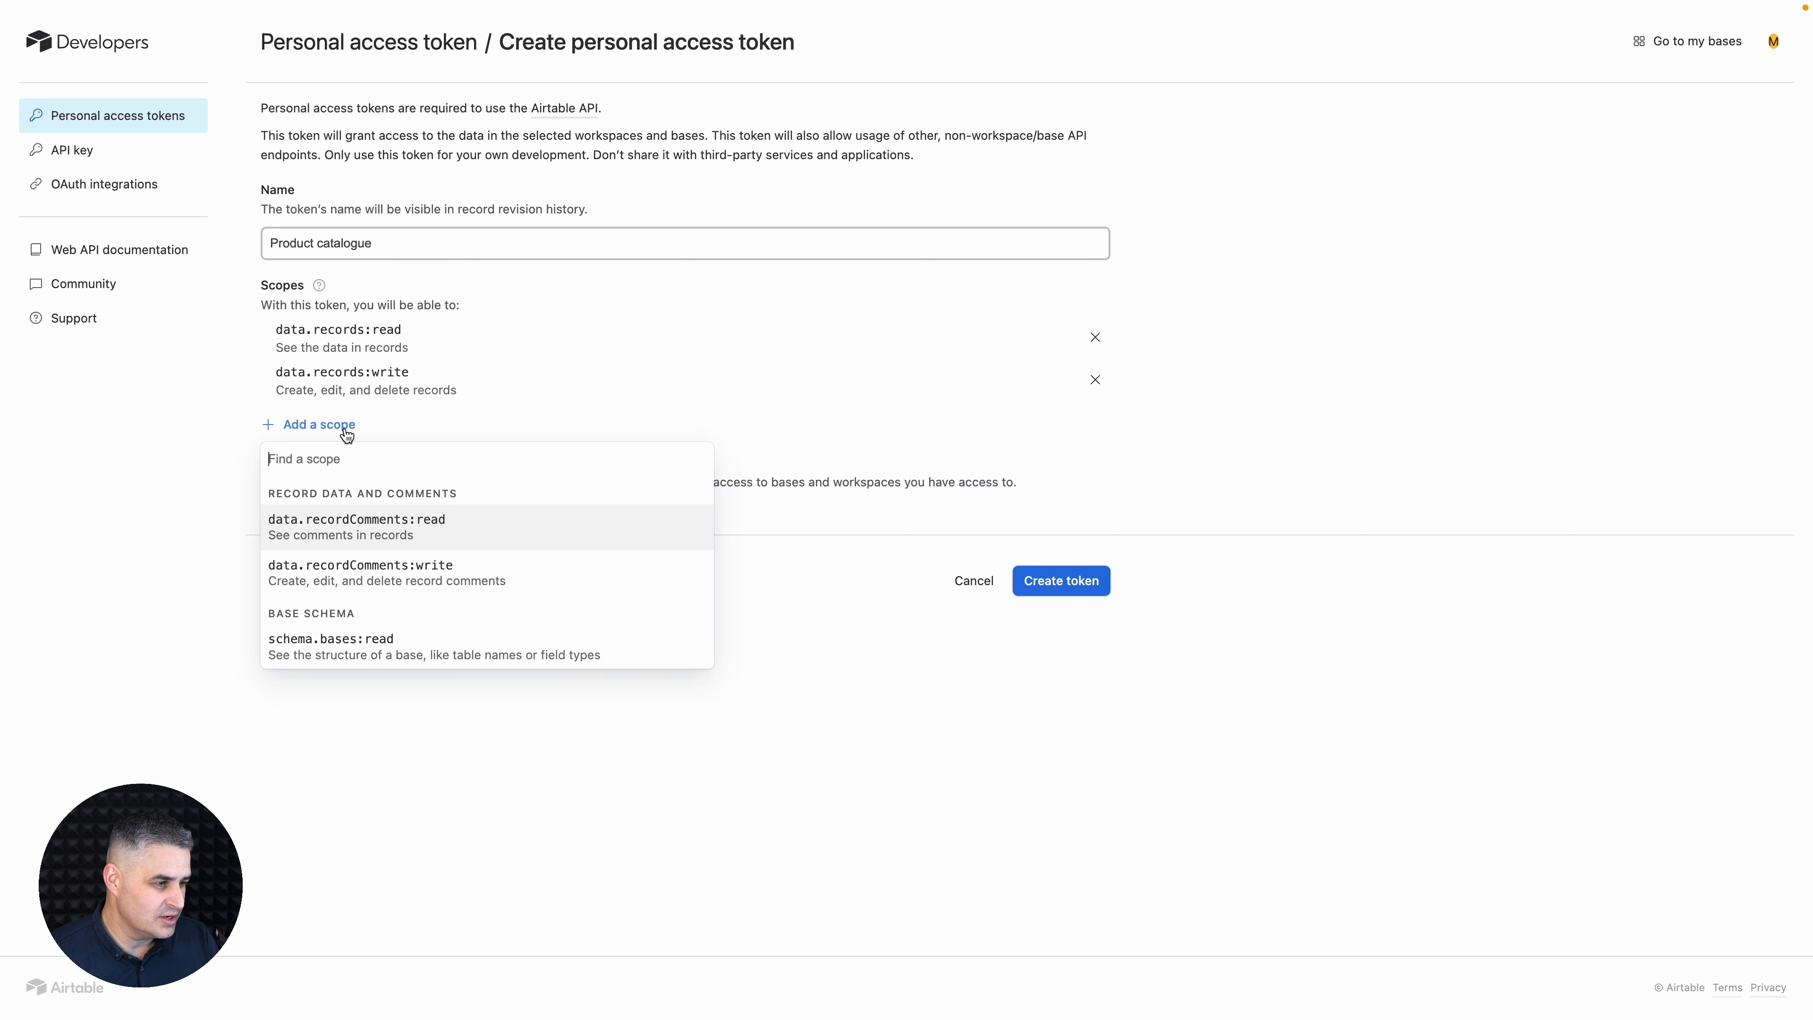
scroll(321, 543, down, 1)
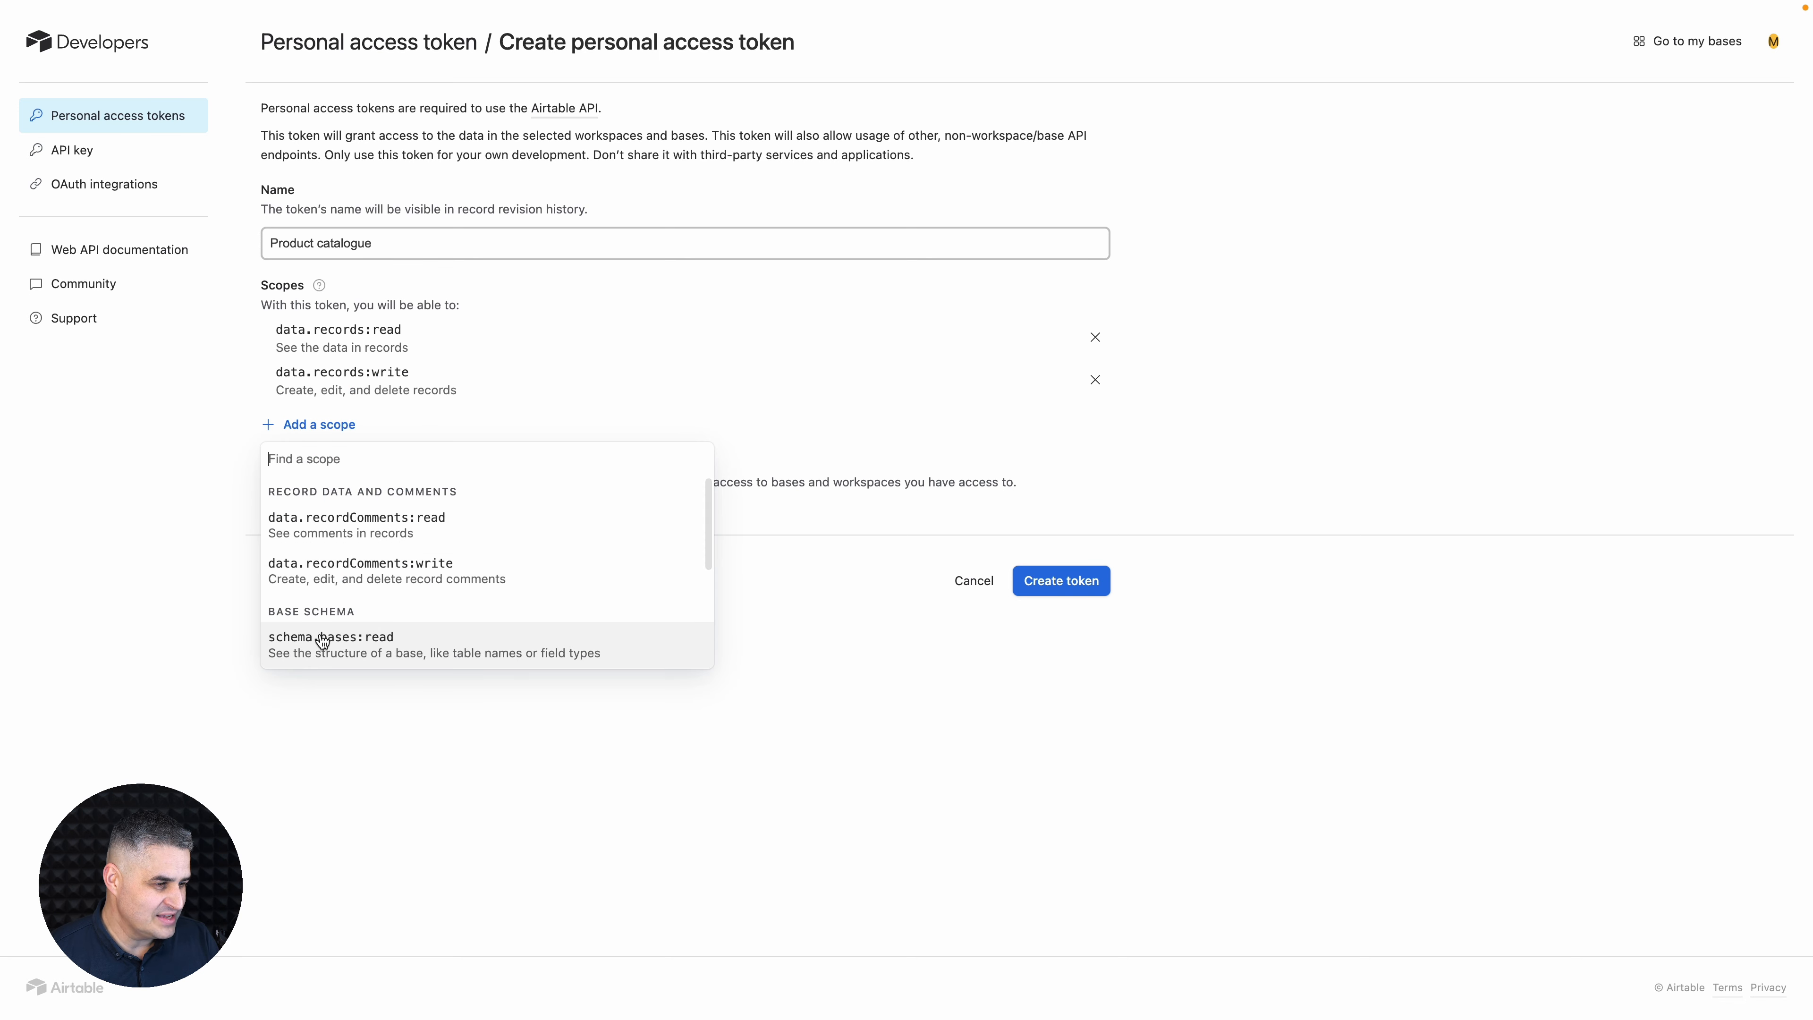
click(335, 643)
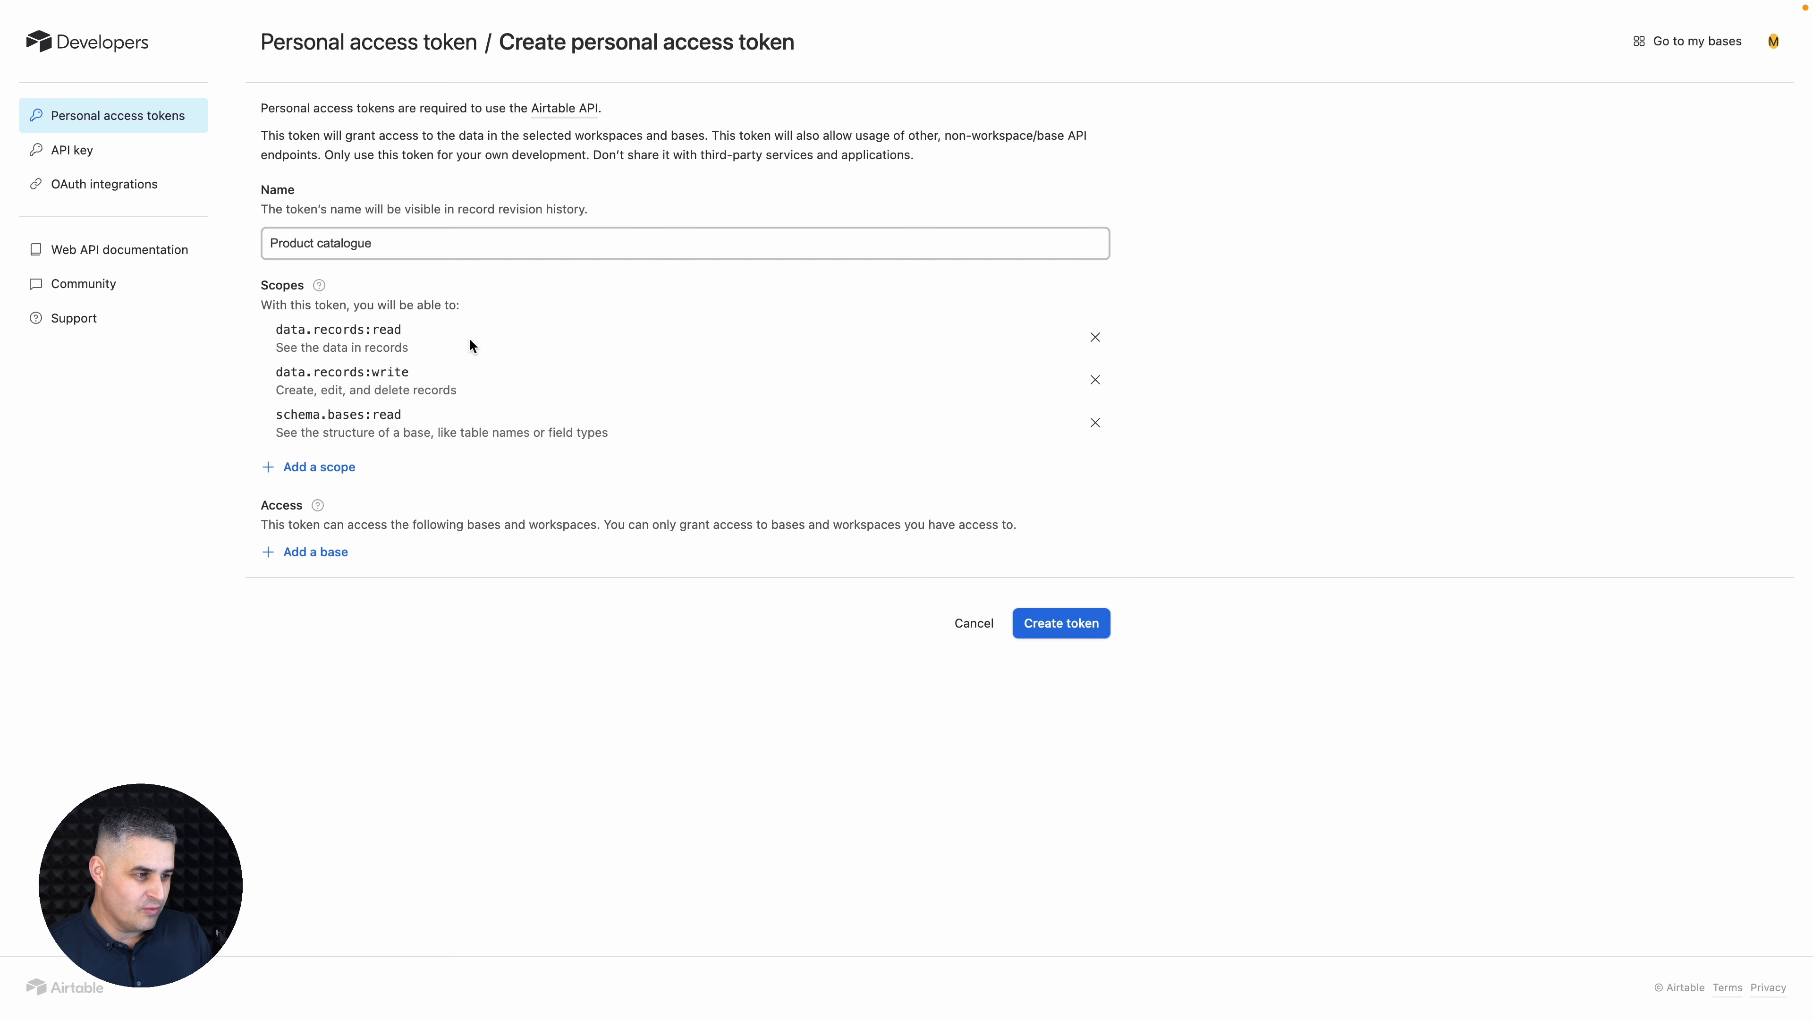
- Check the token scopes and base access required in Ycode's Airtable integration guide, and return to the token form
key(ctrl+Tab)
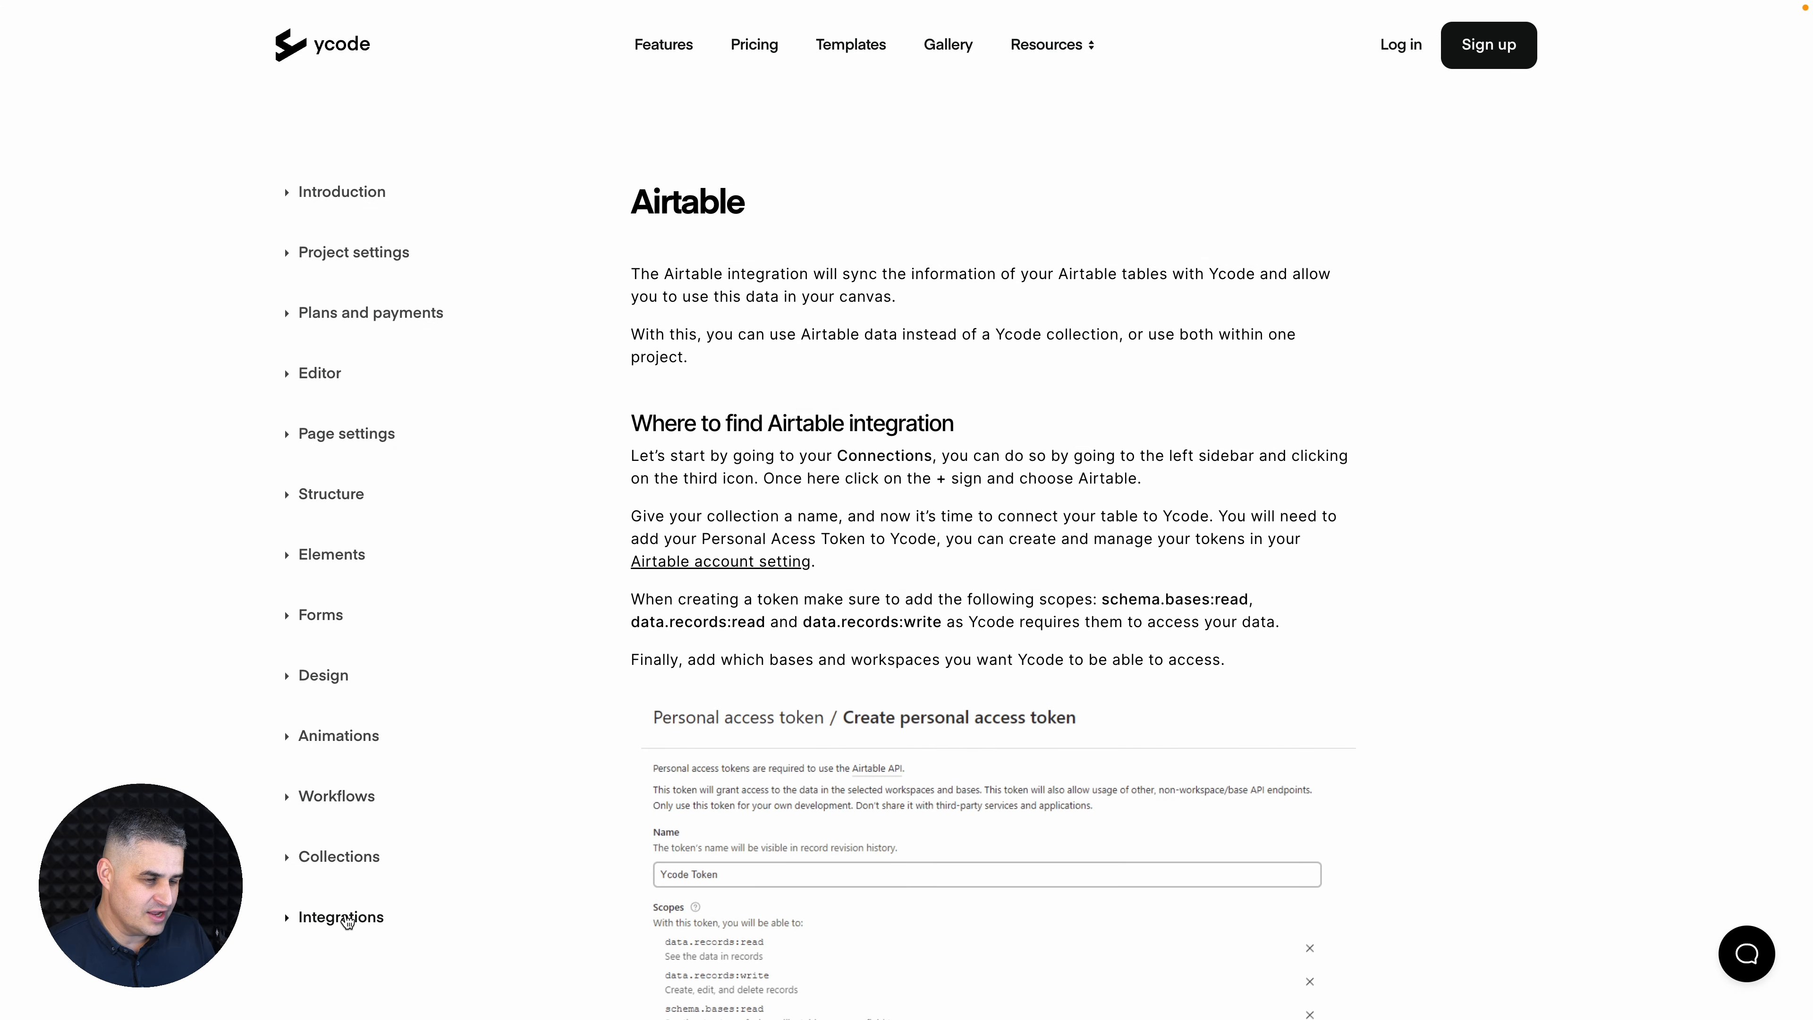
scroll(894, 379, down, 5)
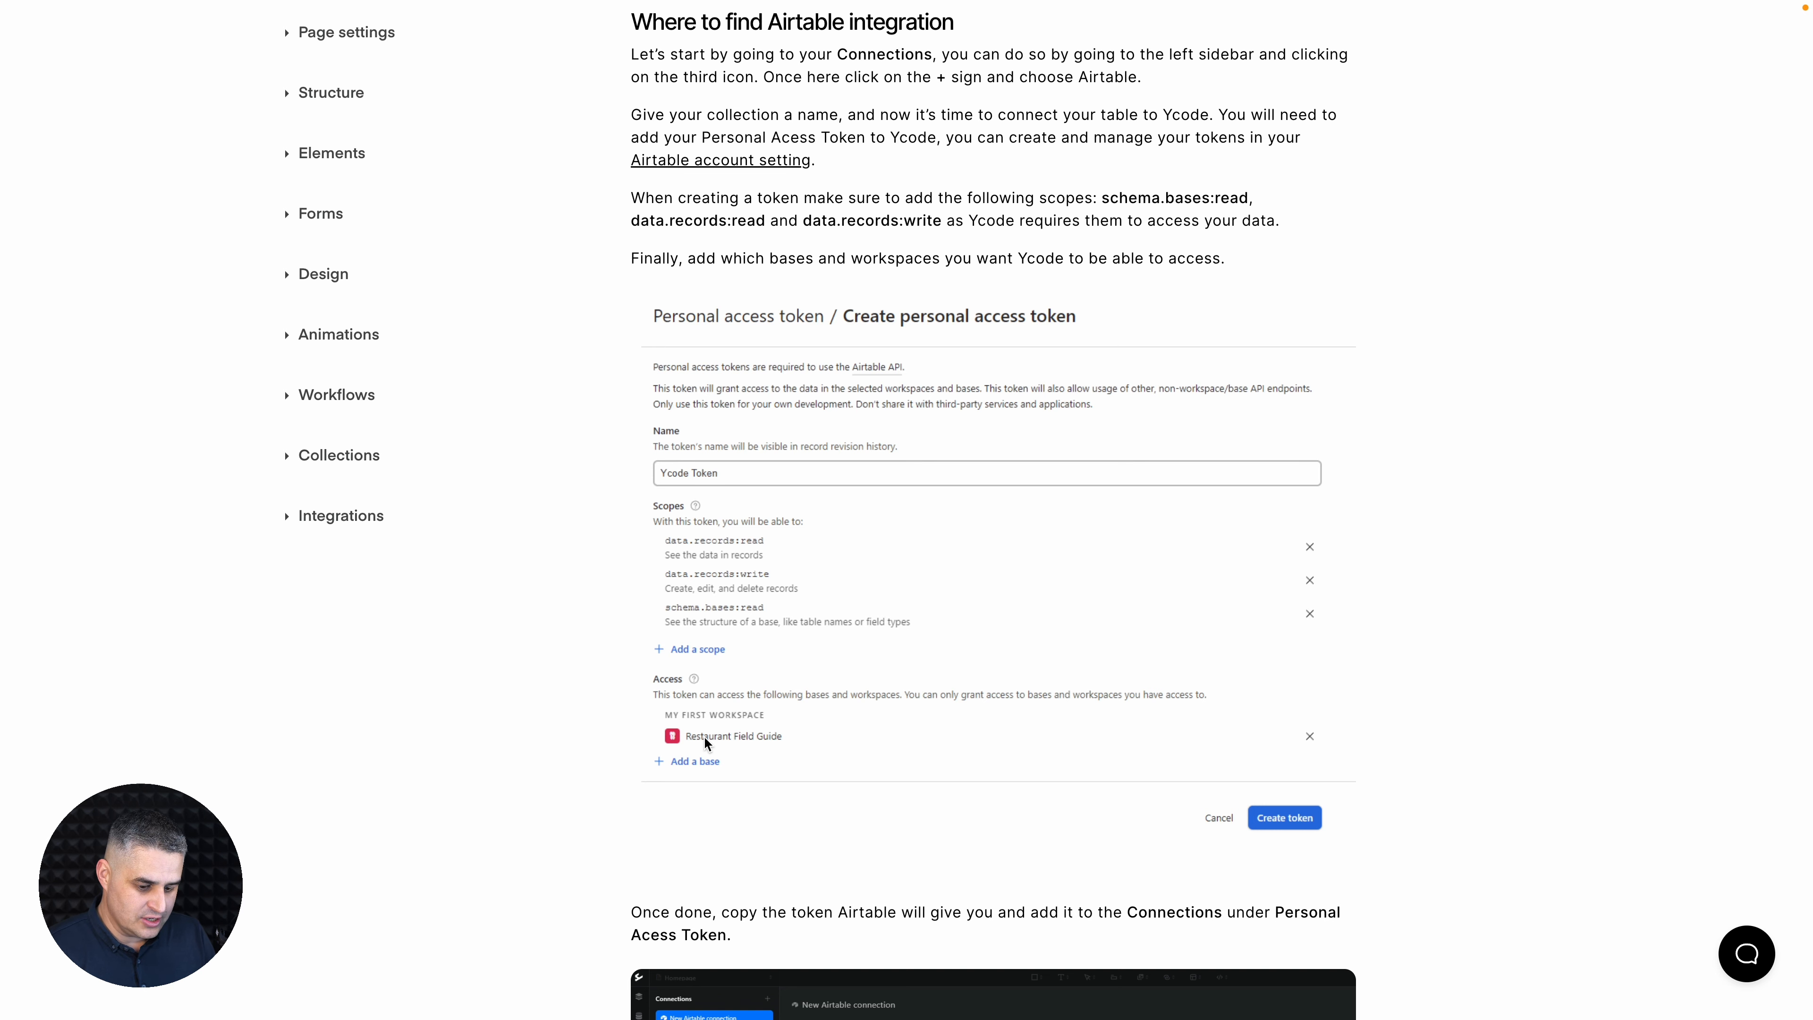
key(ctrl+Tab)
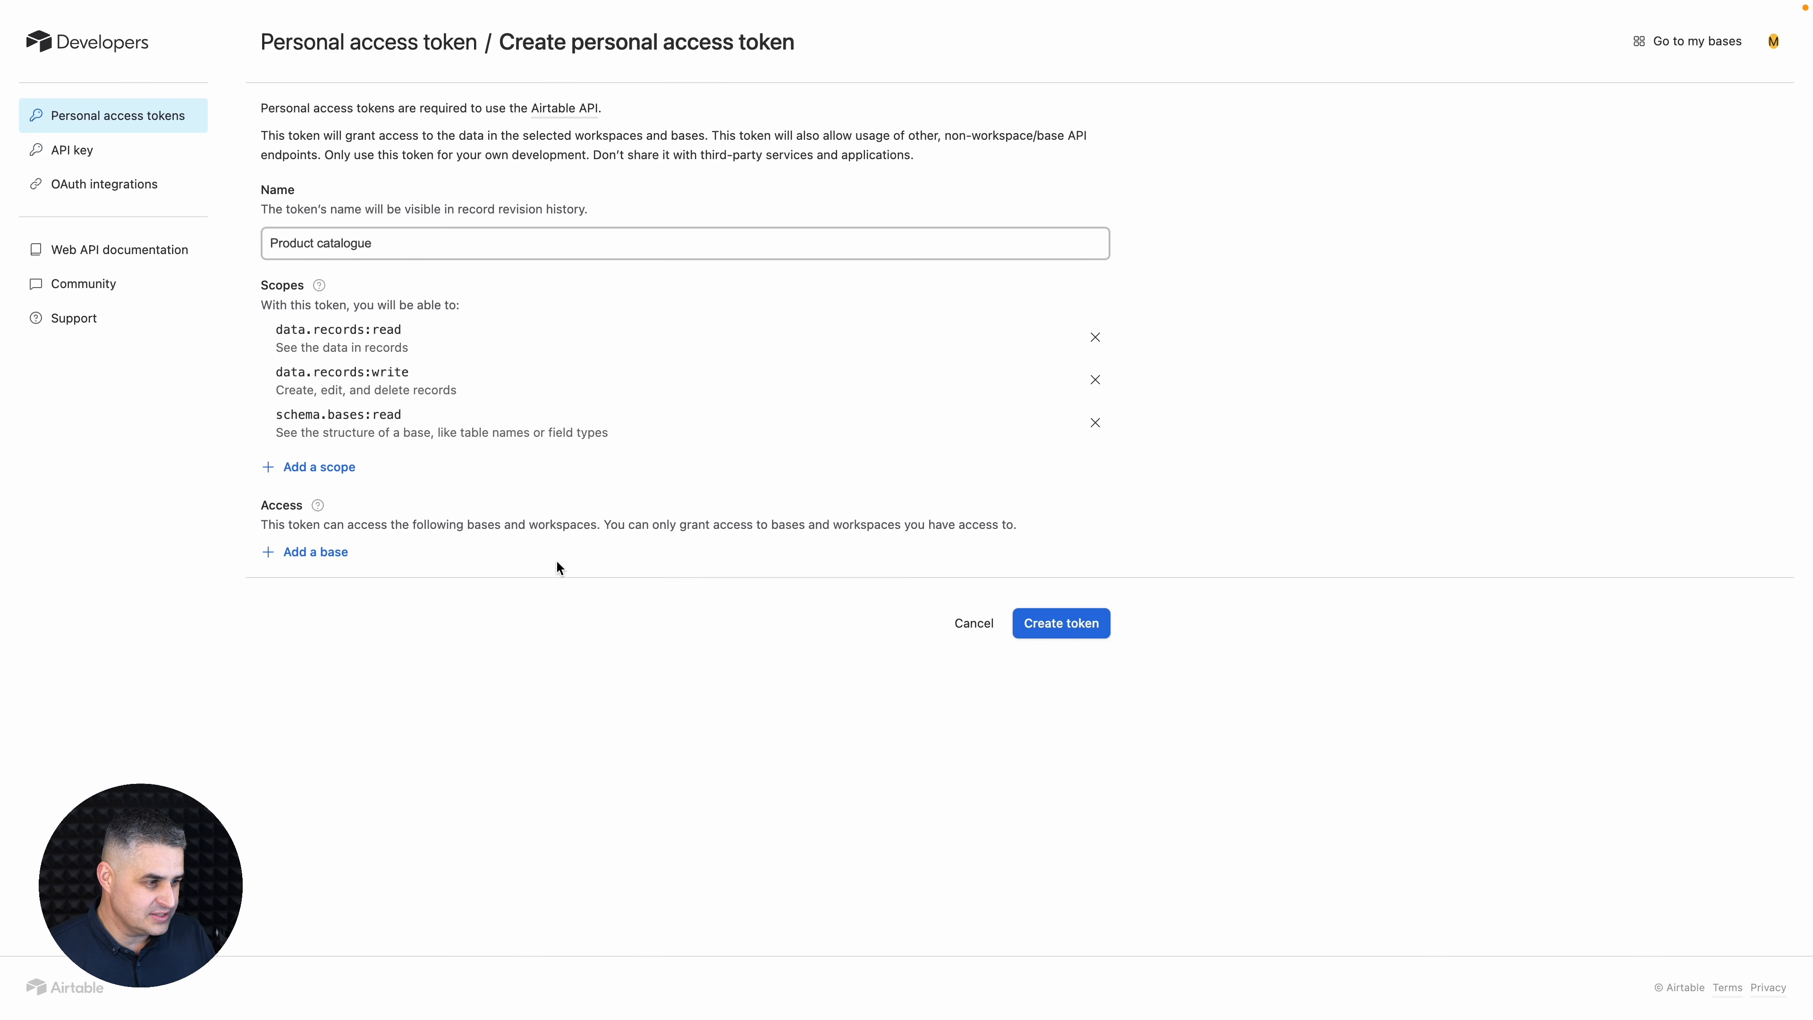
- Grant the token access to the Product catalog base in the Ycode workspace and create the token
click(318, 553)
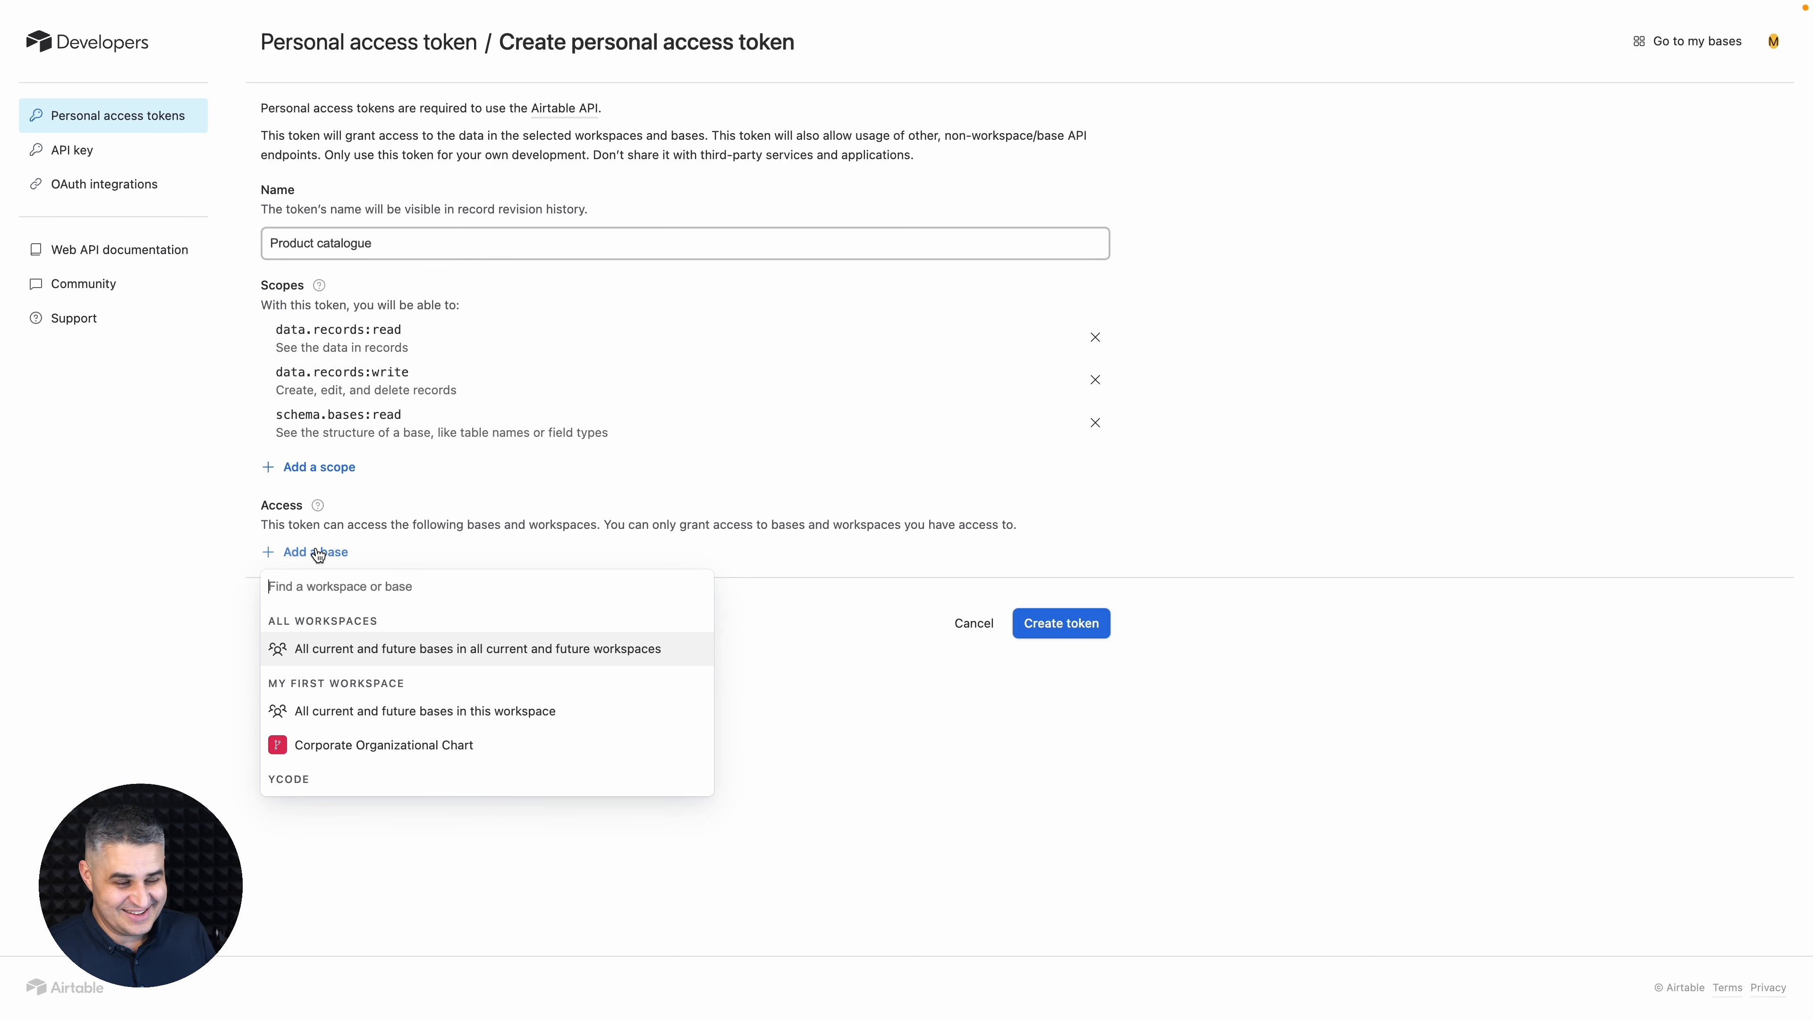
scroll(416, 686, down, 2)
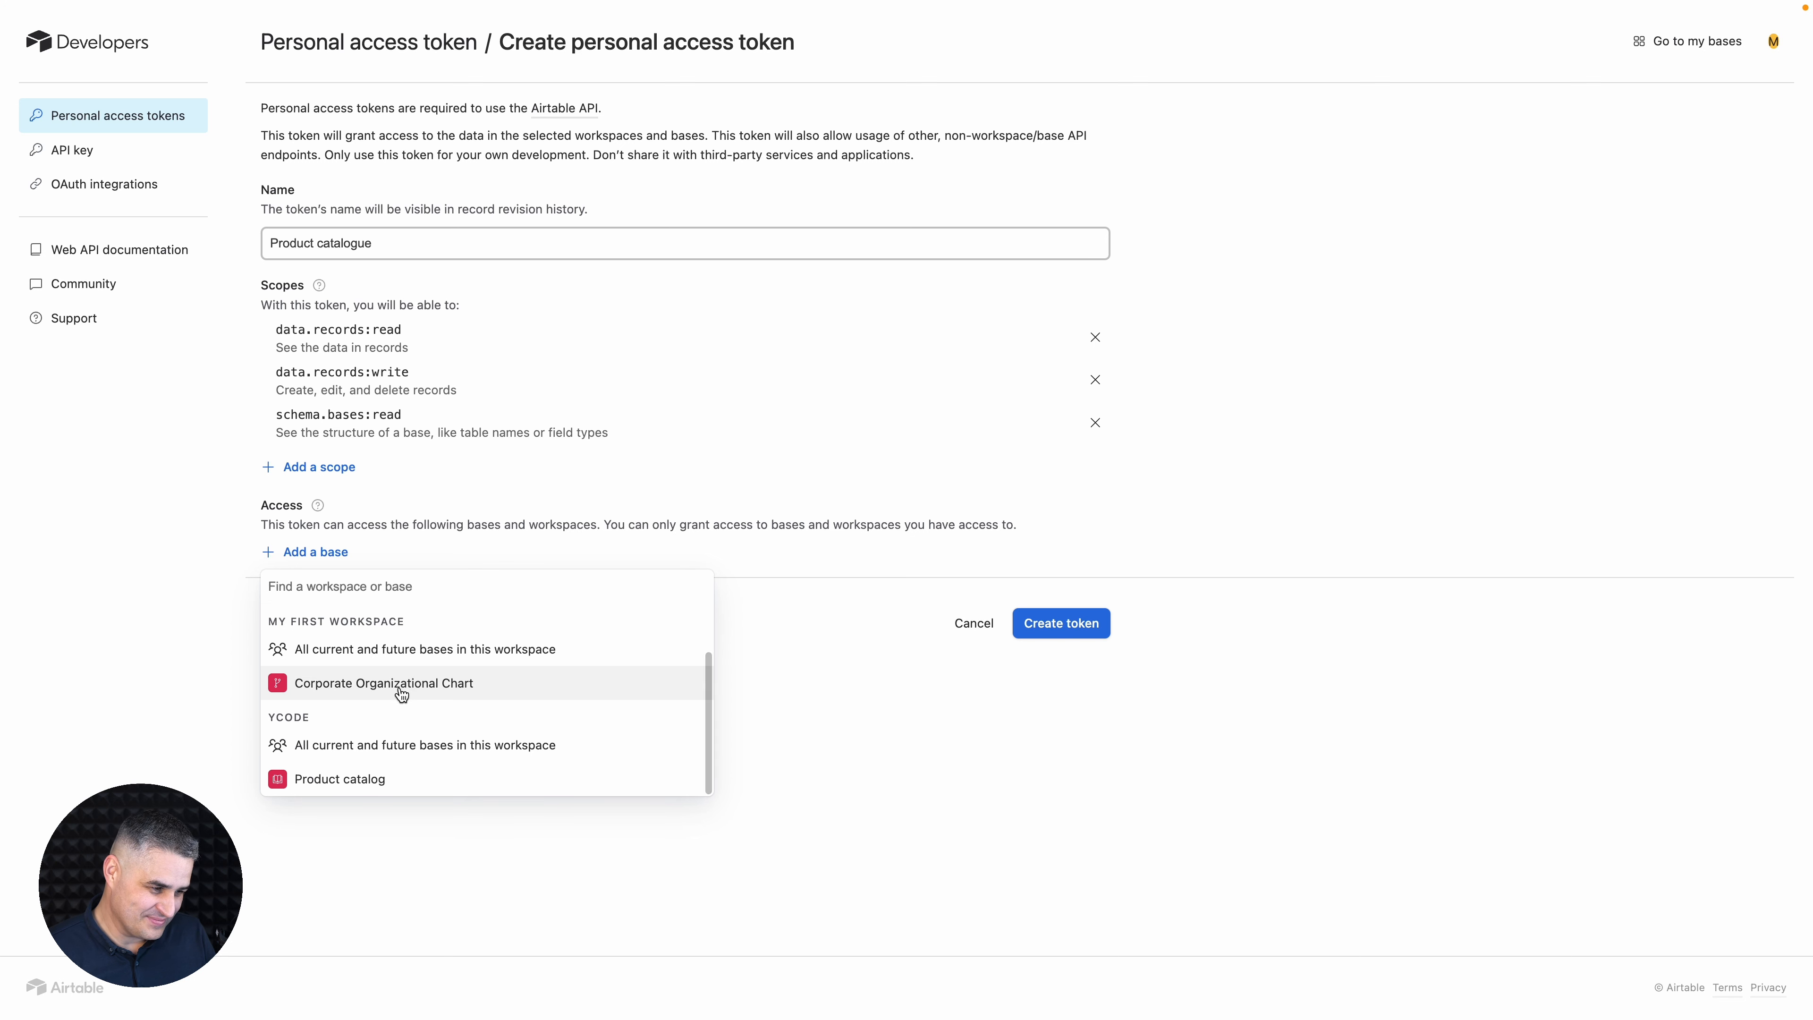
click(356, 785)
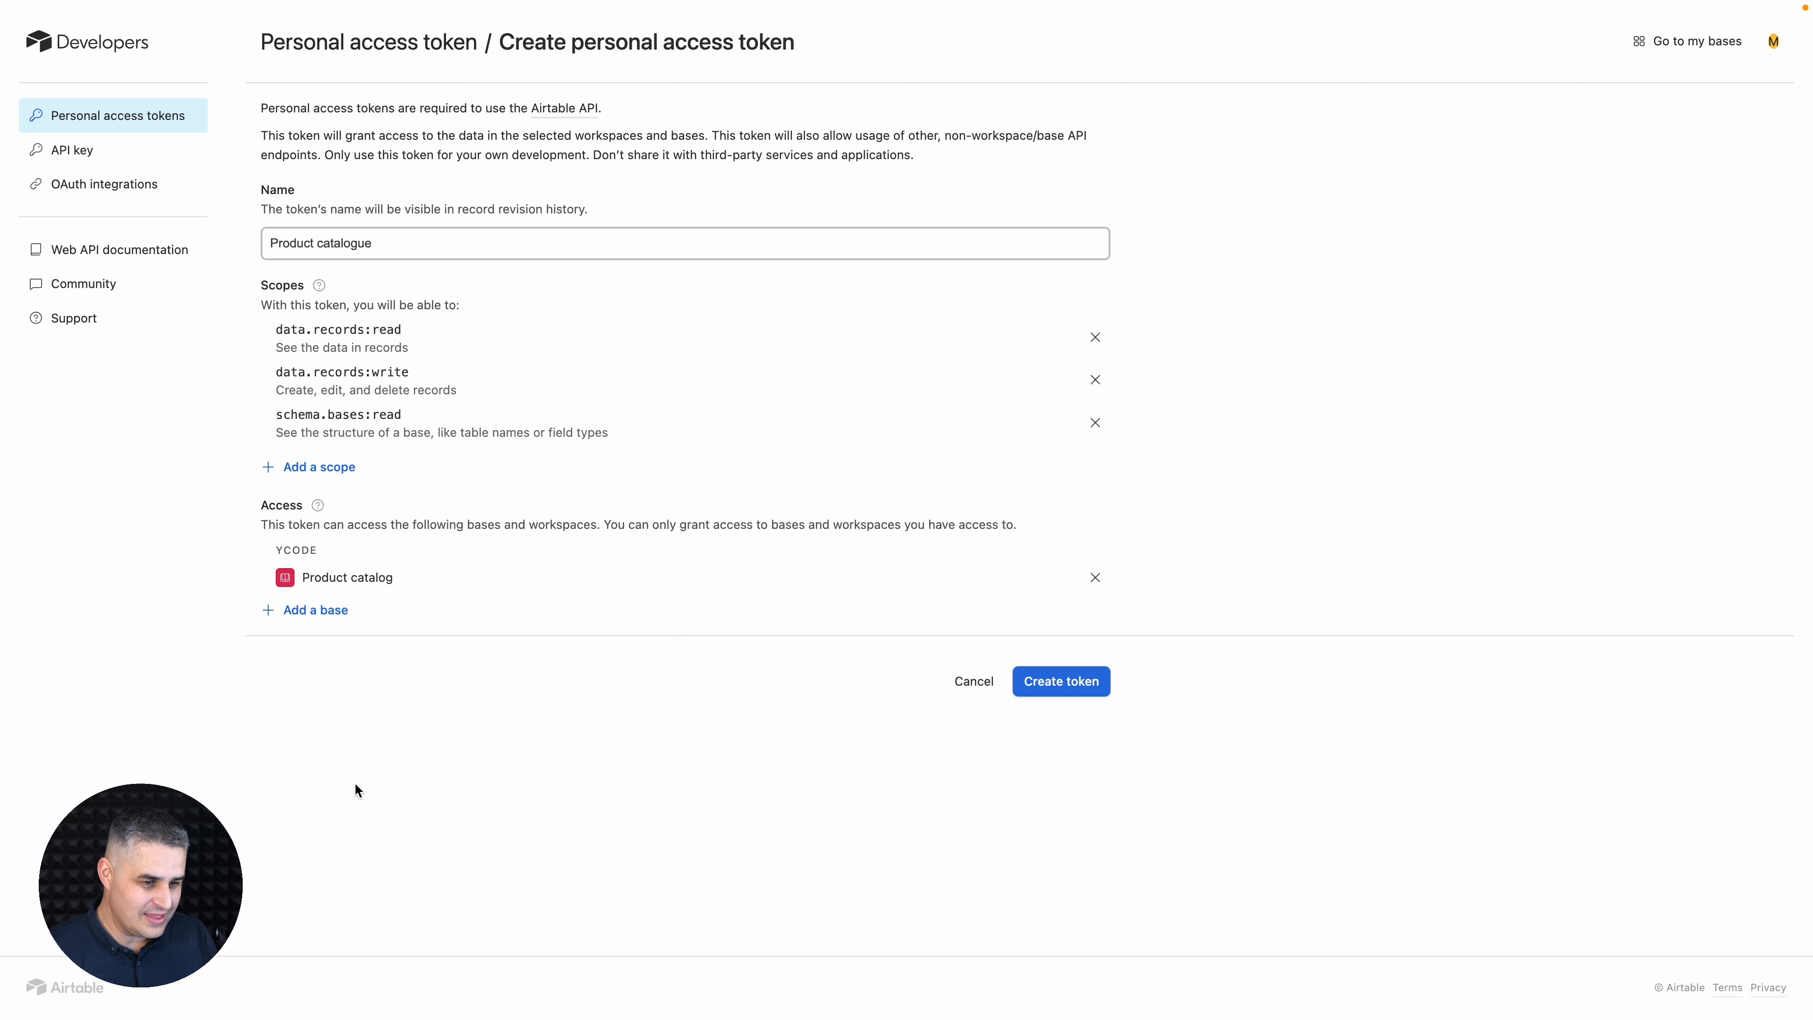
click(1072, 680)
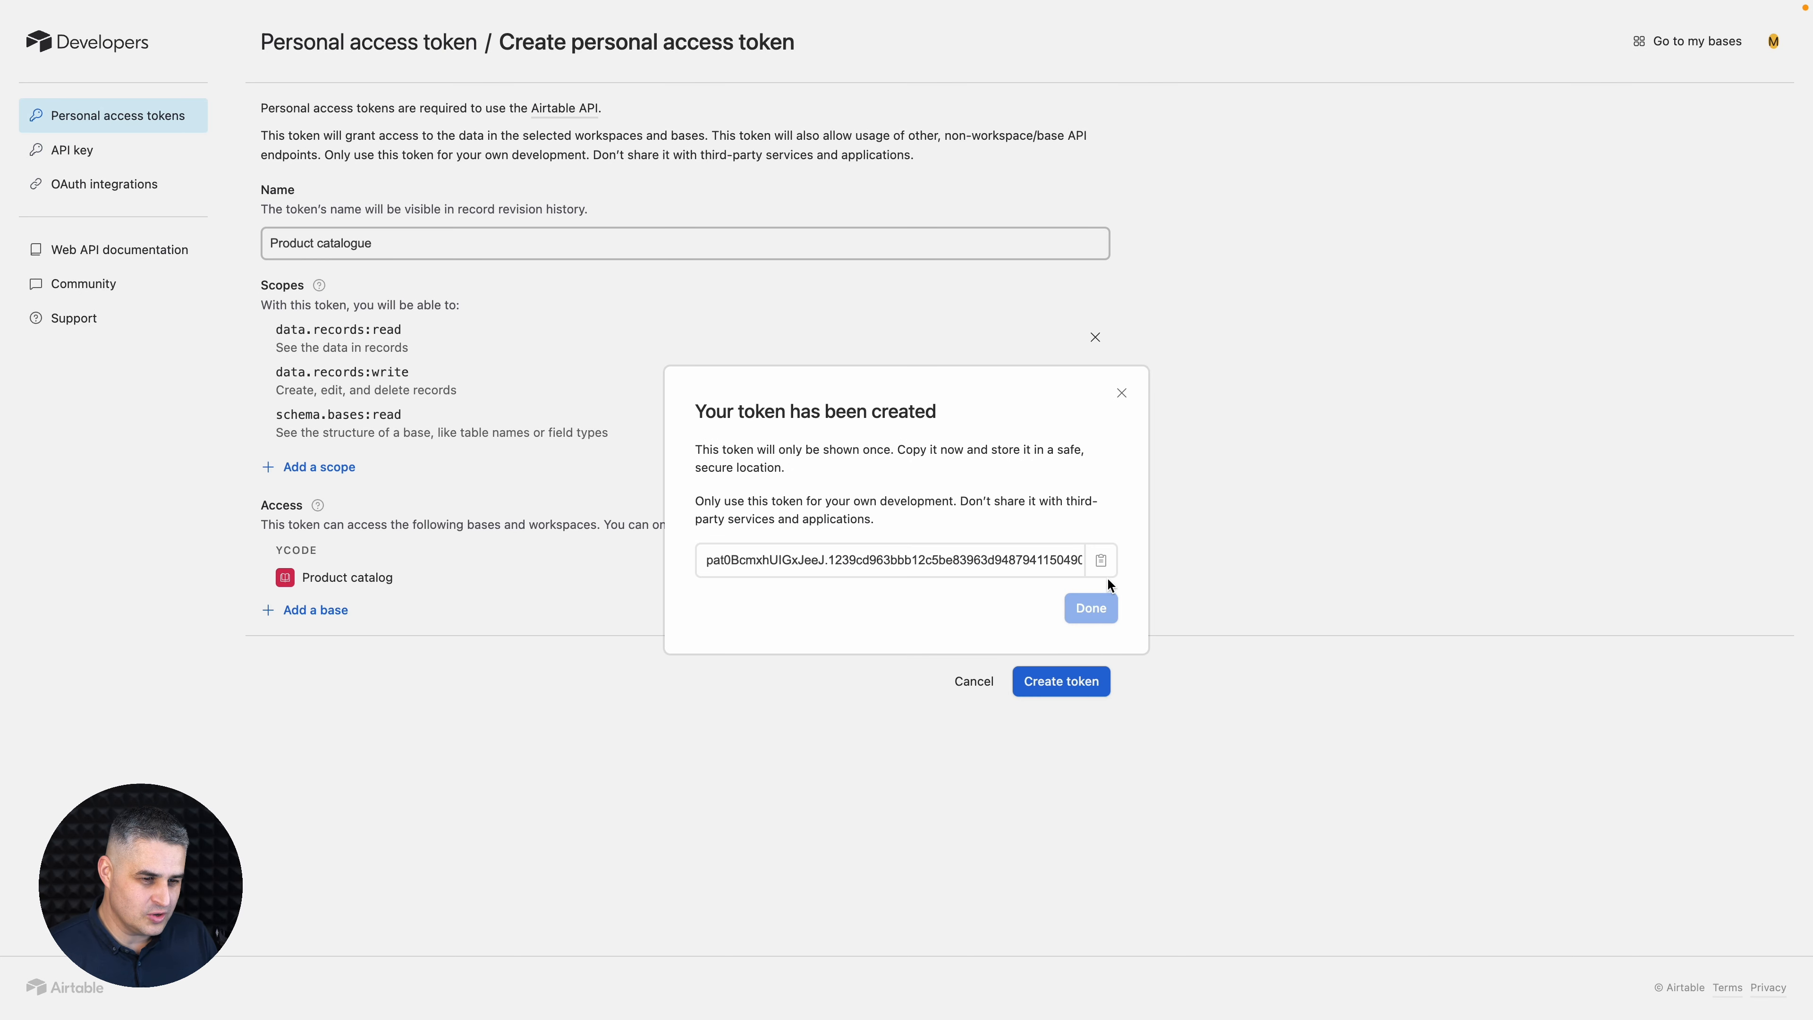
- Copy the generated personal access token and switch to the Ycode builder
click(1103, 562)
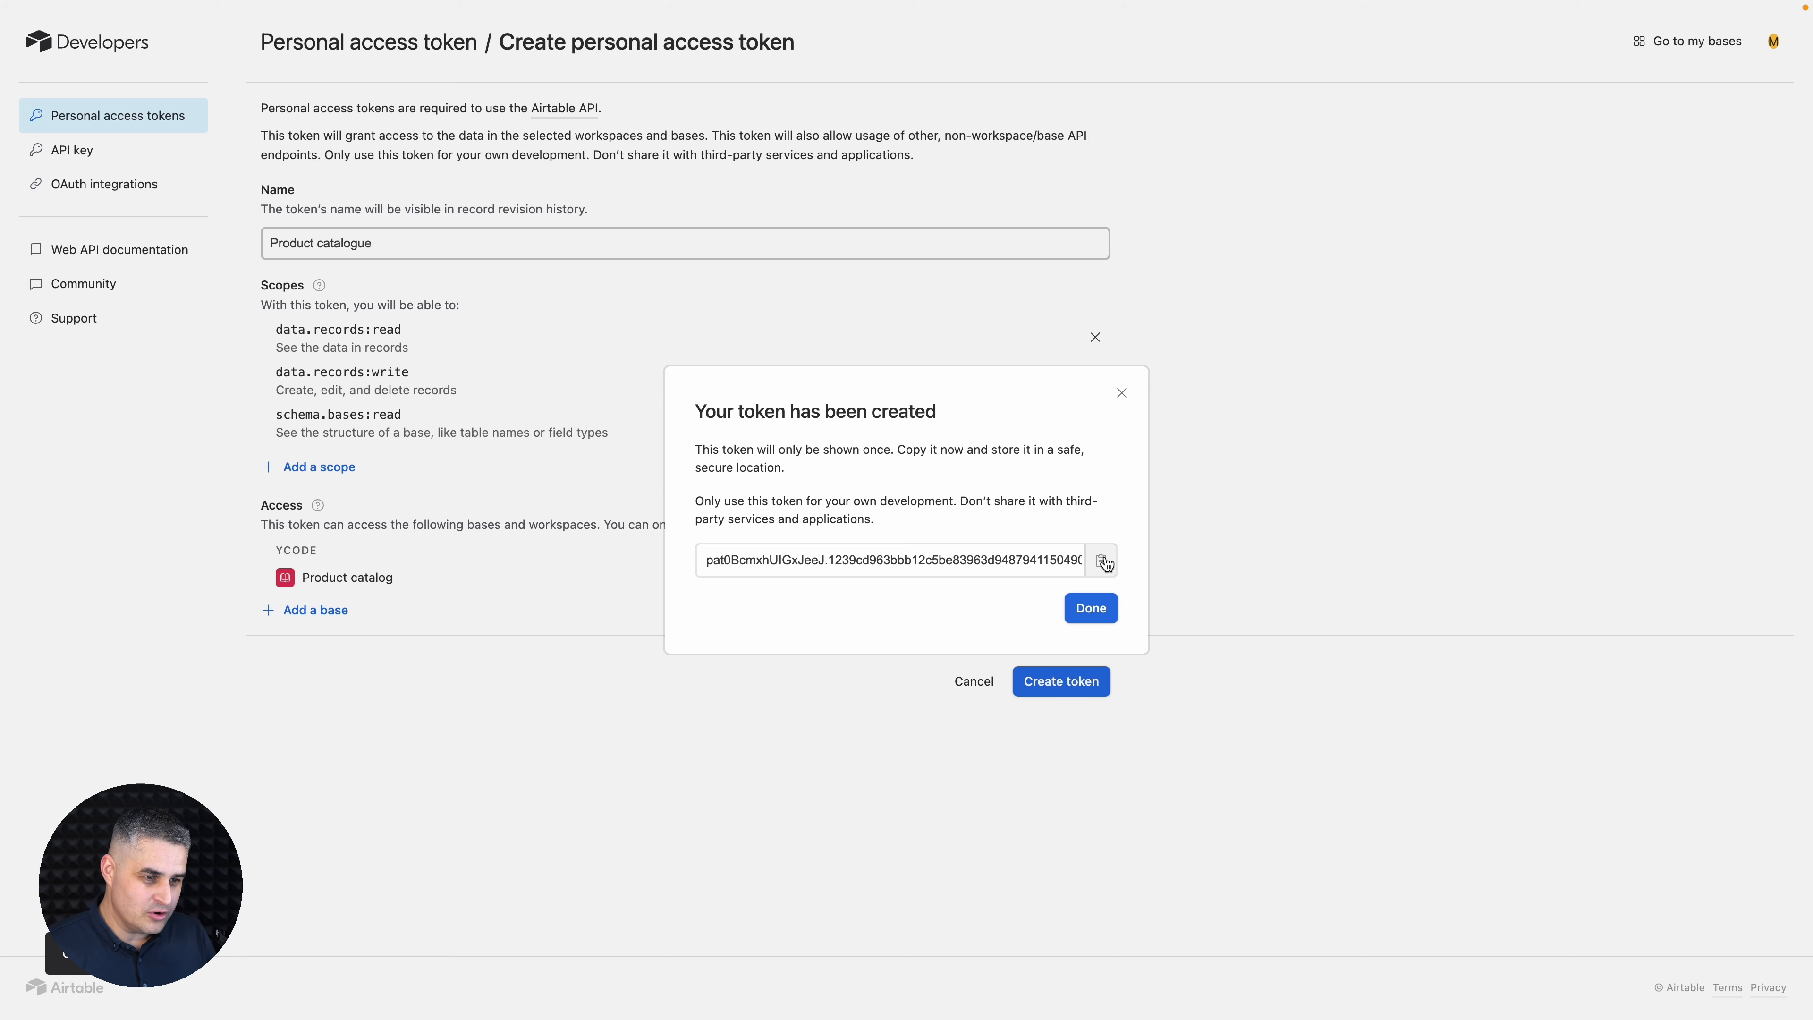
key(ctrl+shift+Tab)
key(ctrl+shift+Tab)
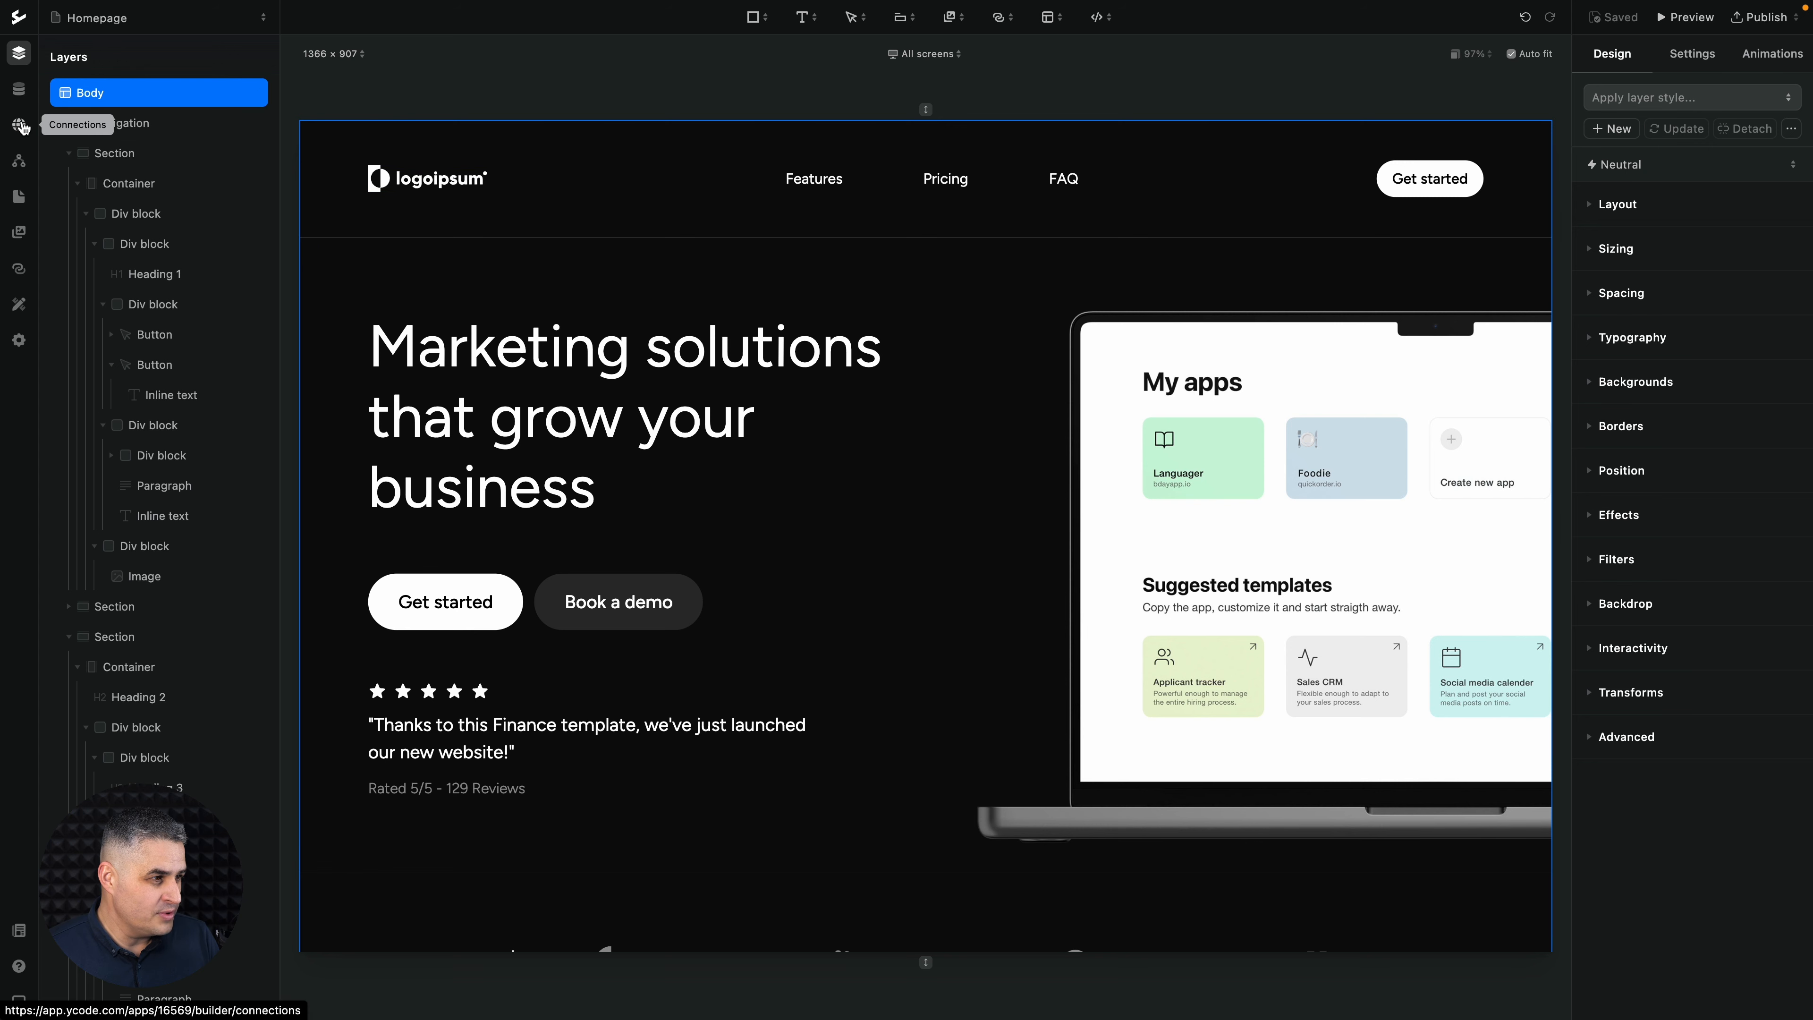
- Start a new Airtable connection in the project and name it Product catalogue
click(21, 126)
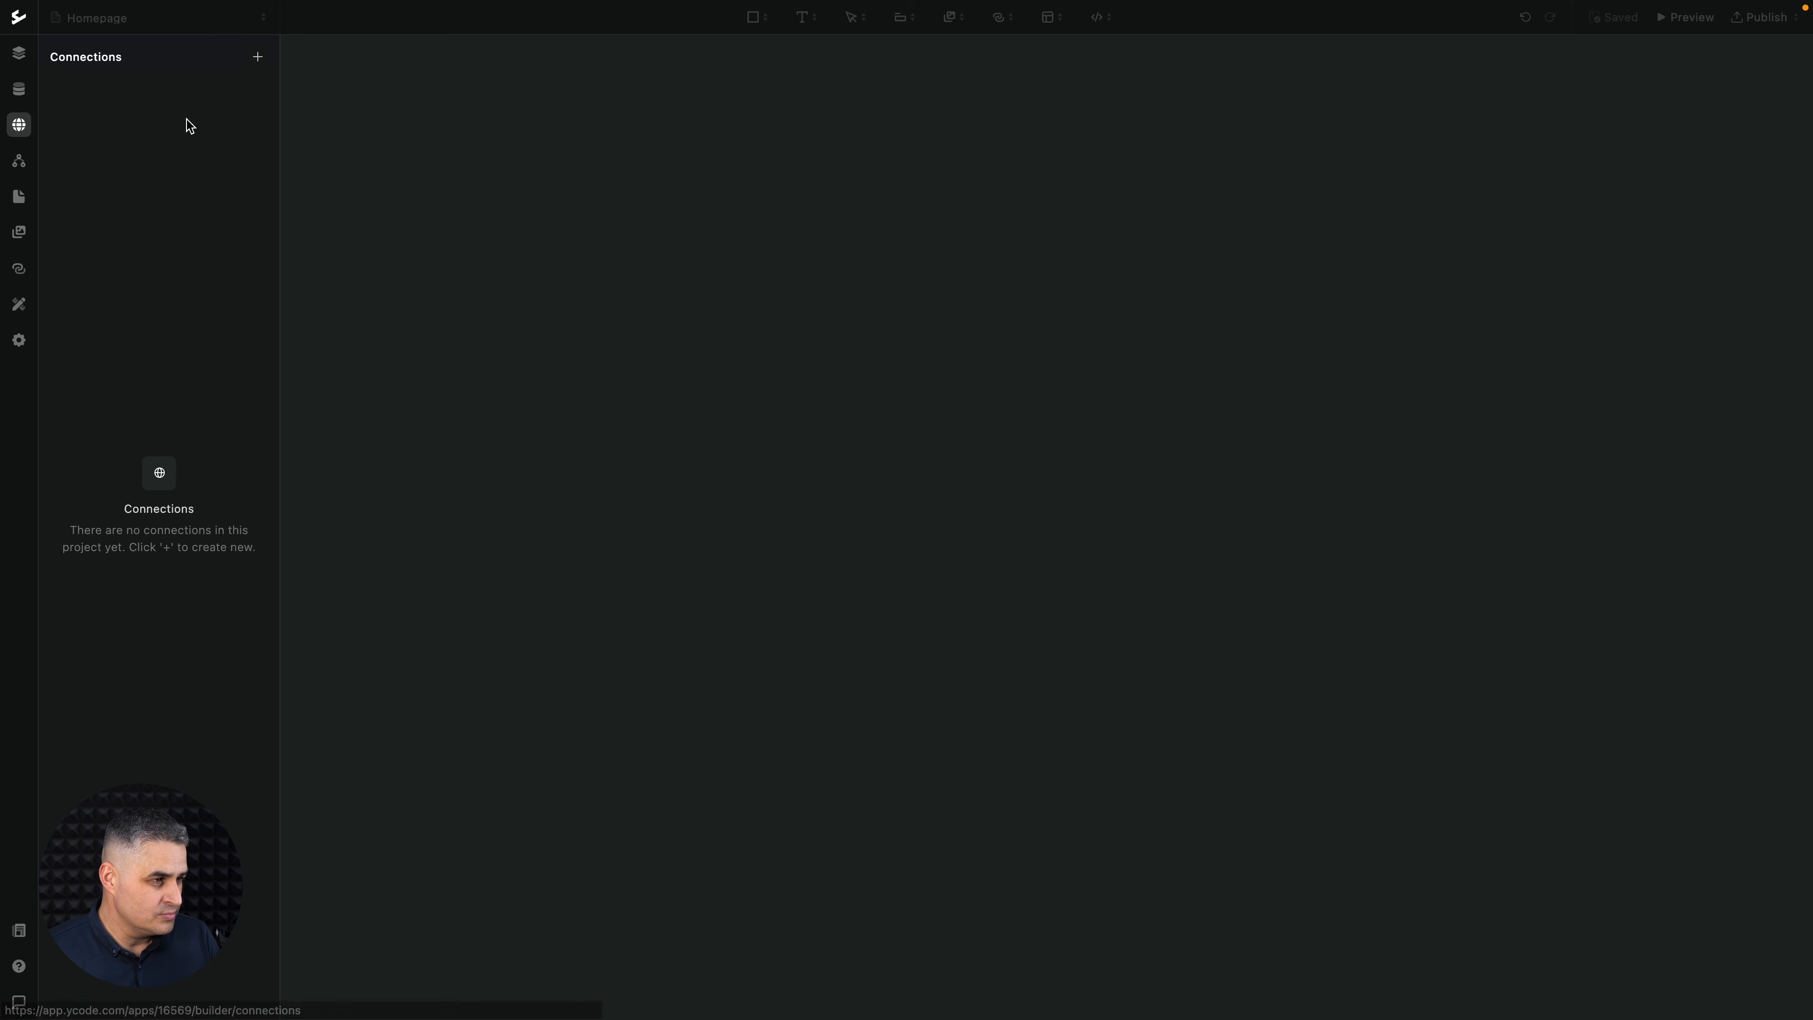
click(257, 57)
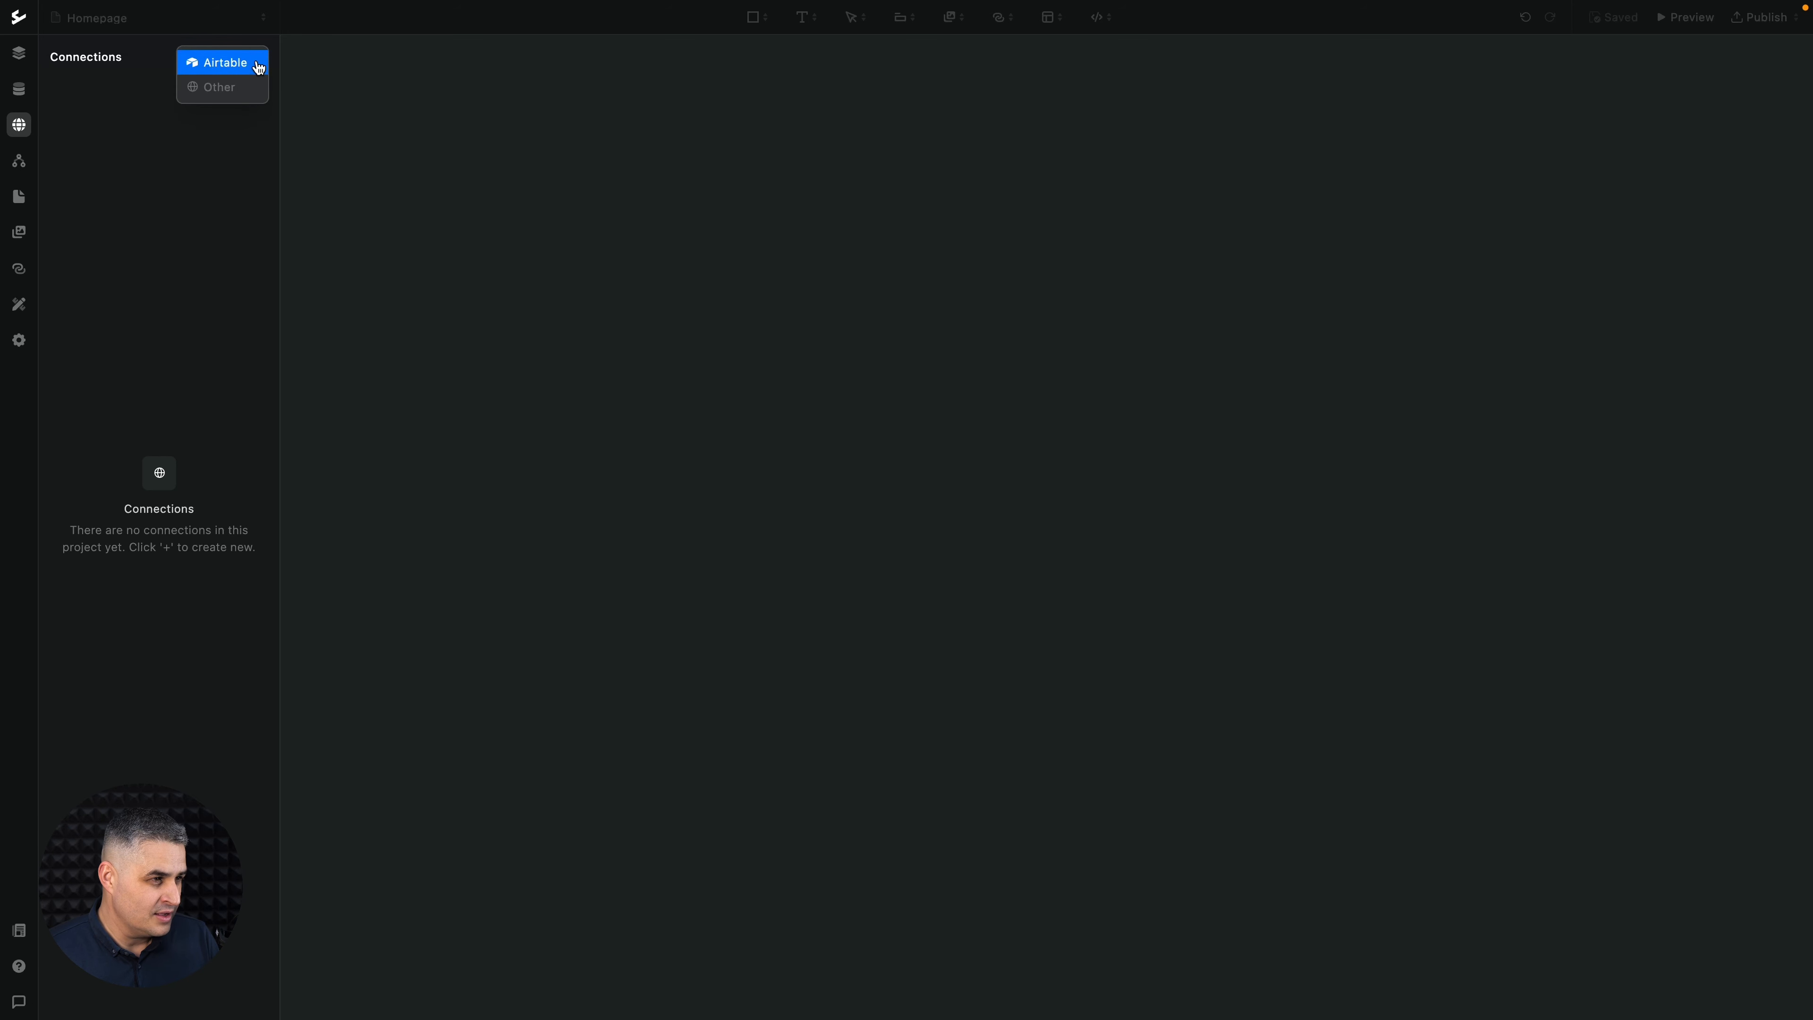
click(218, 66)
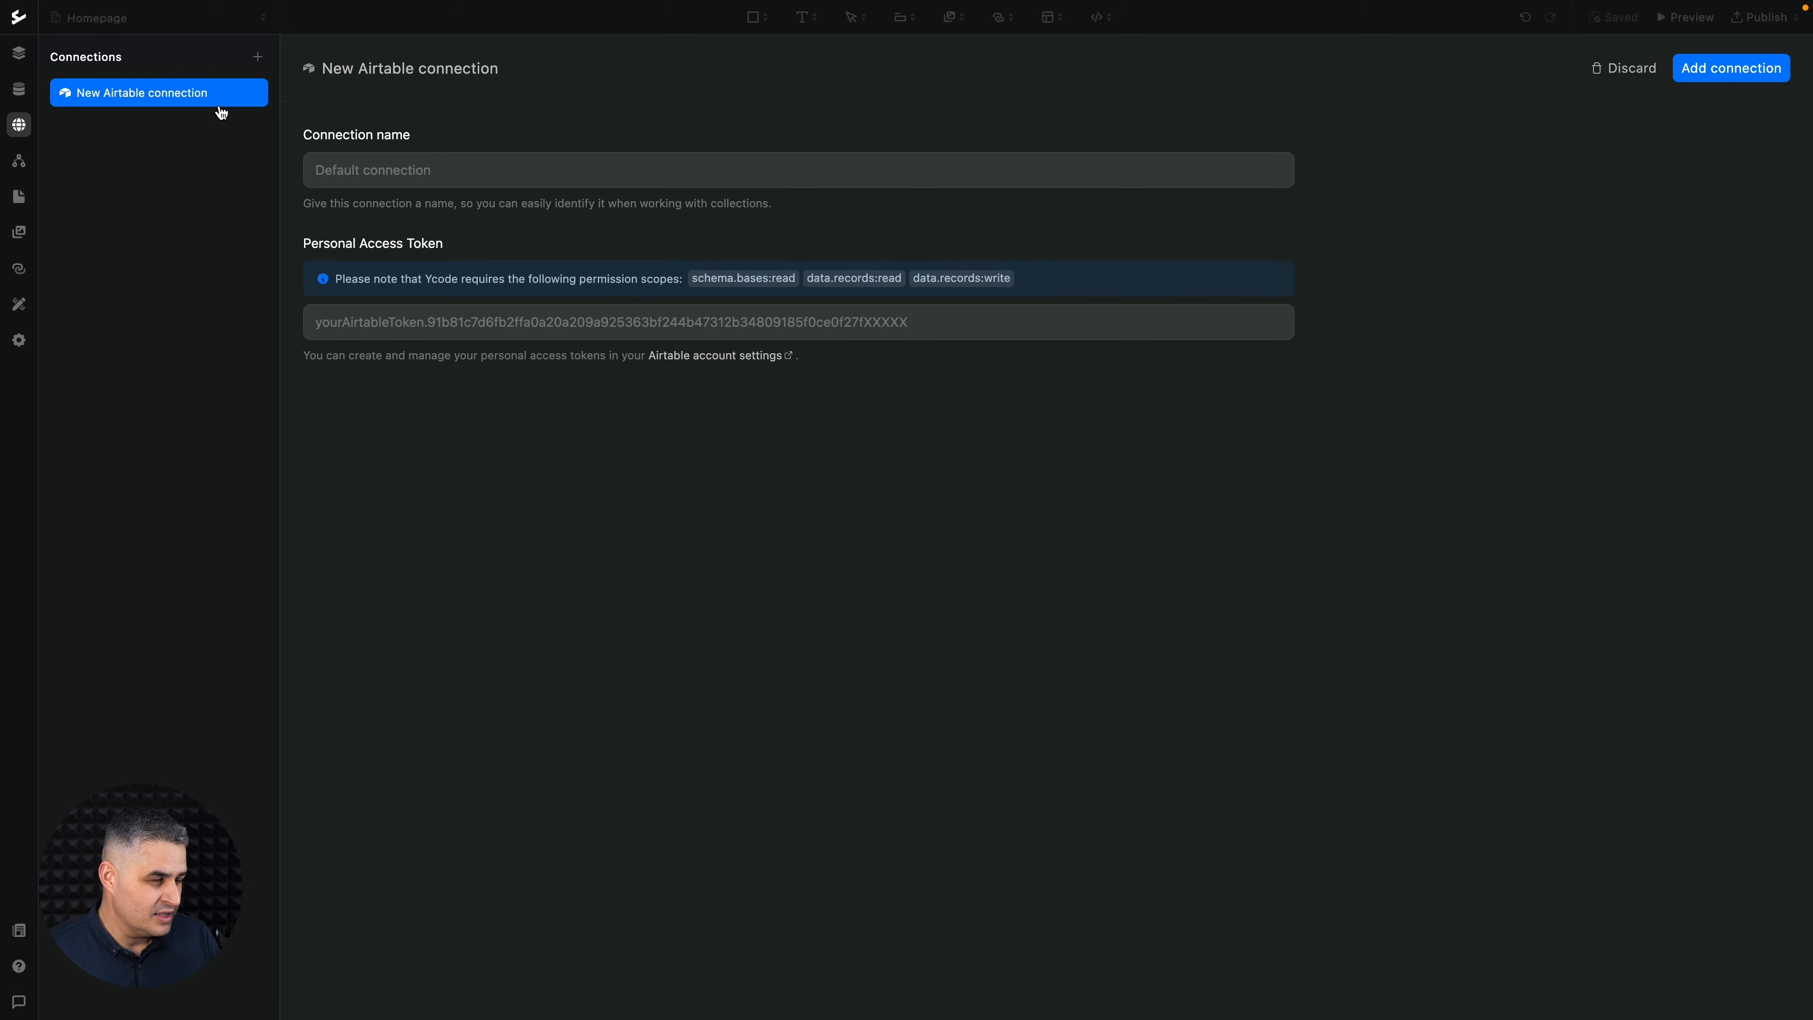
click(337, 165)
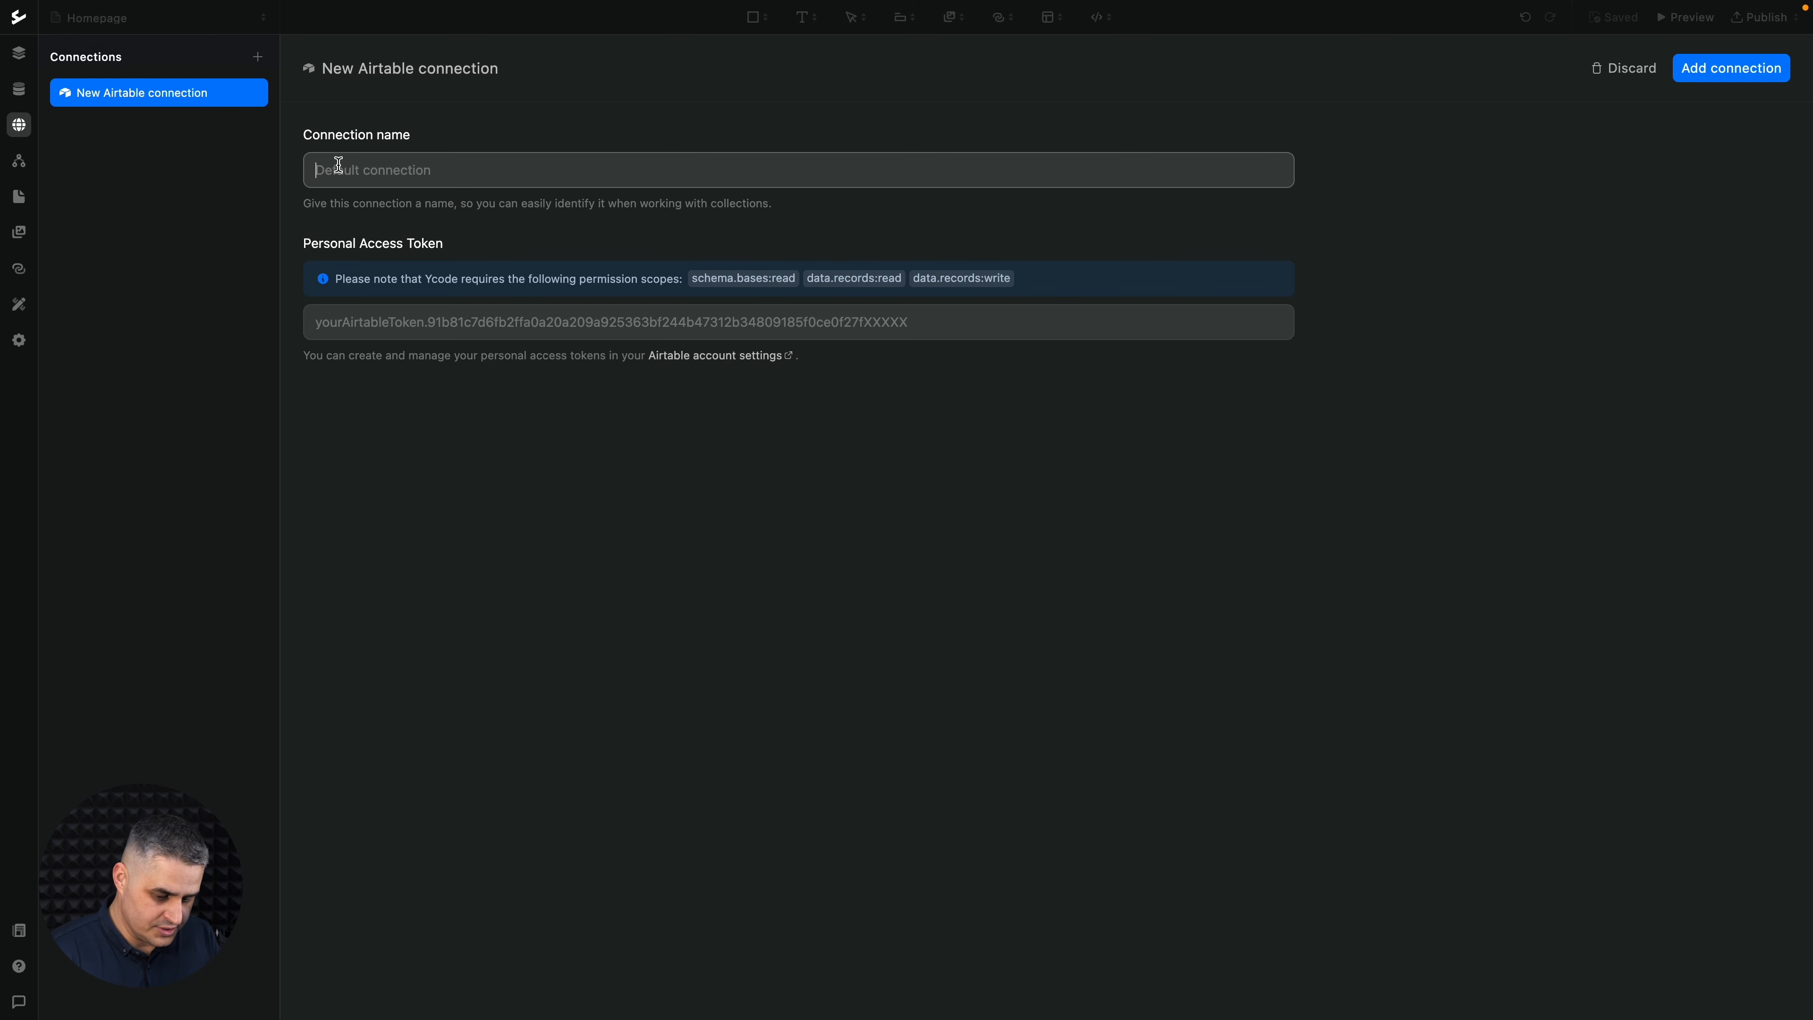
text(Product catalogue)
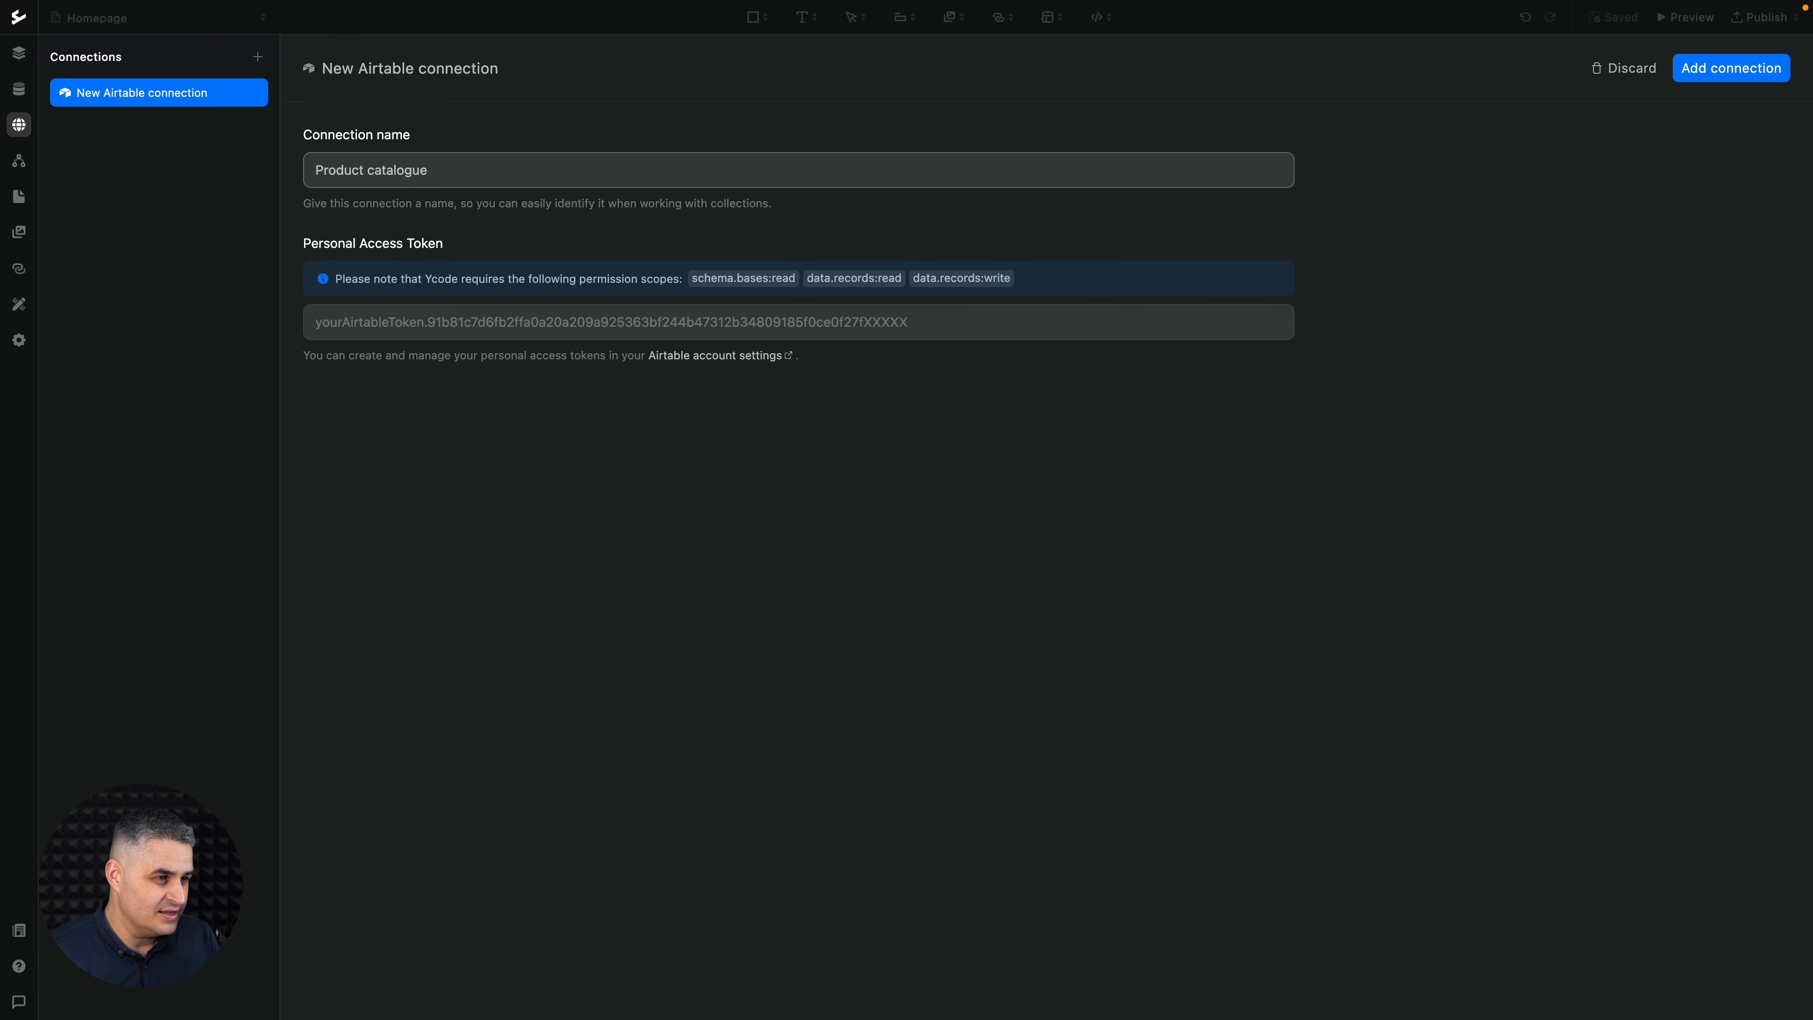
click(449, 224)
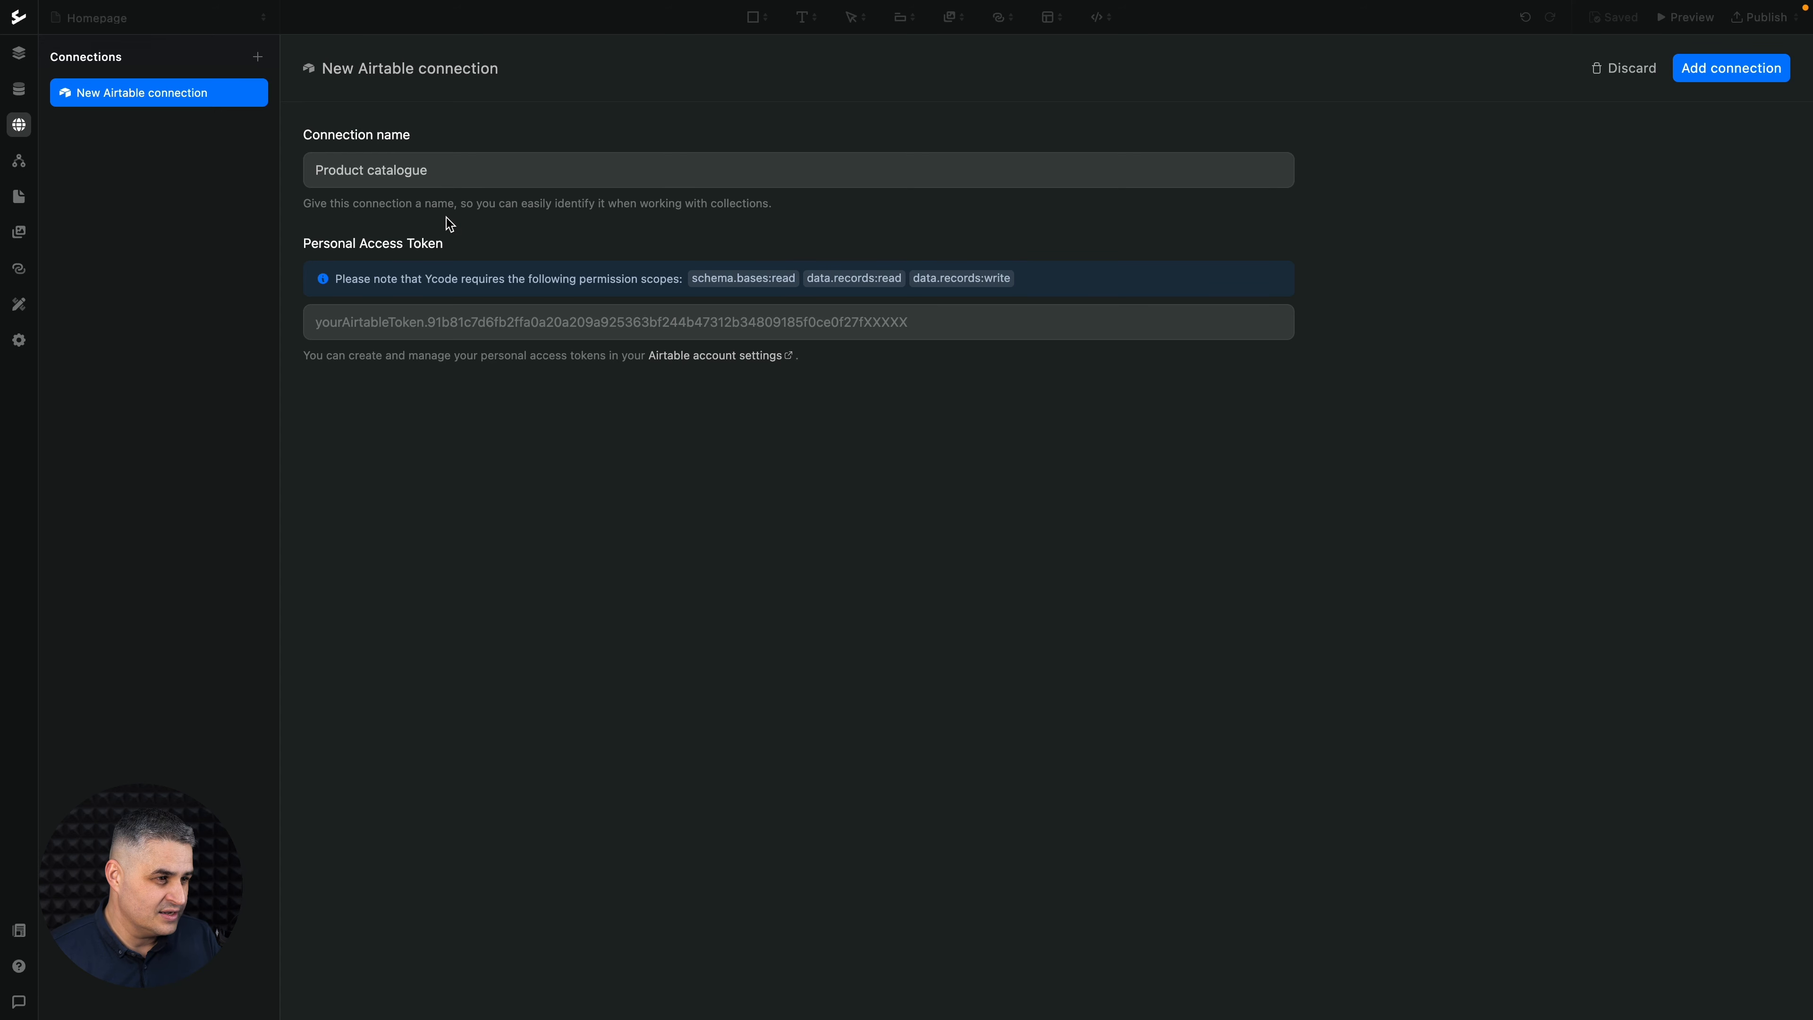
- Paste the copied token as the Personal Access Token and add the connection
click(454, 312)
key(super+v)
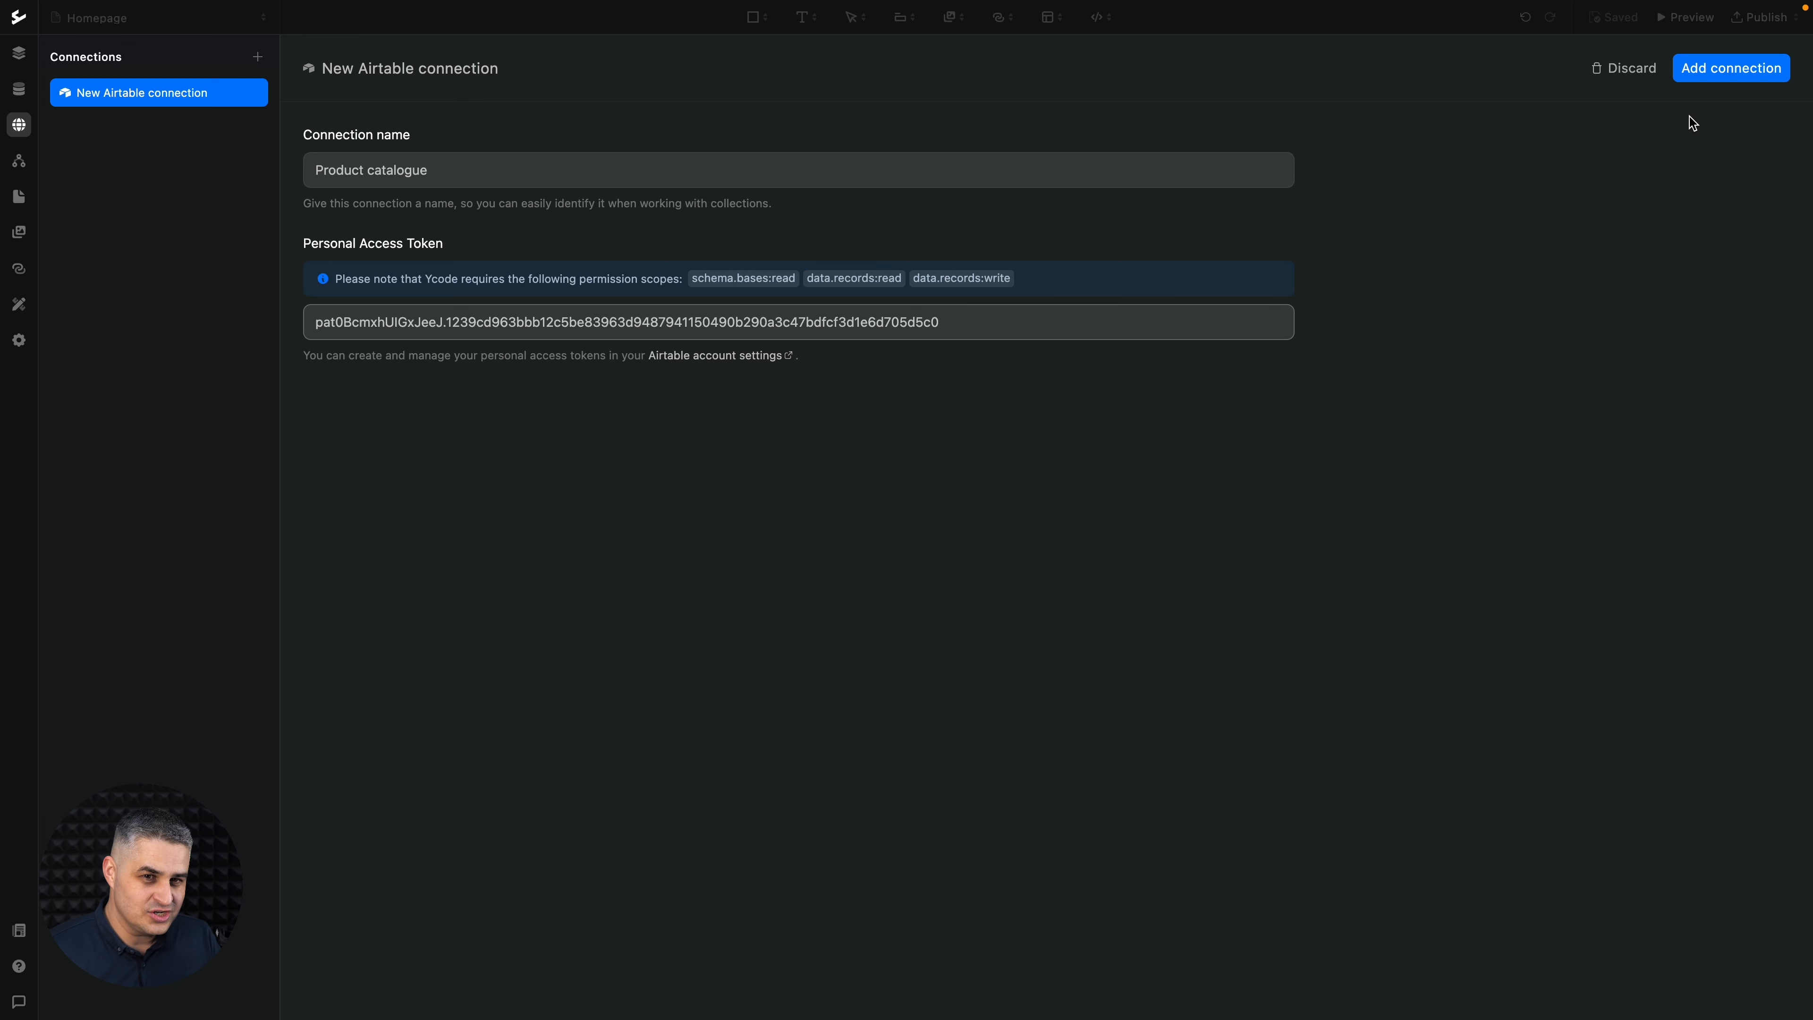
click(1717, 83)
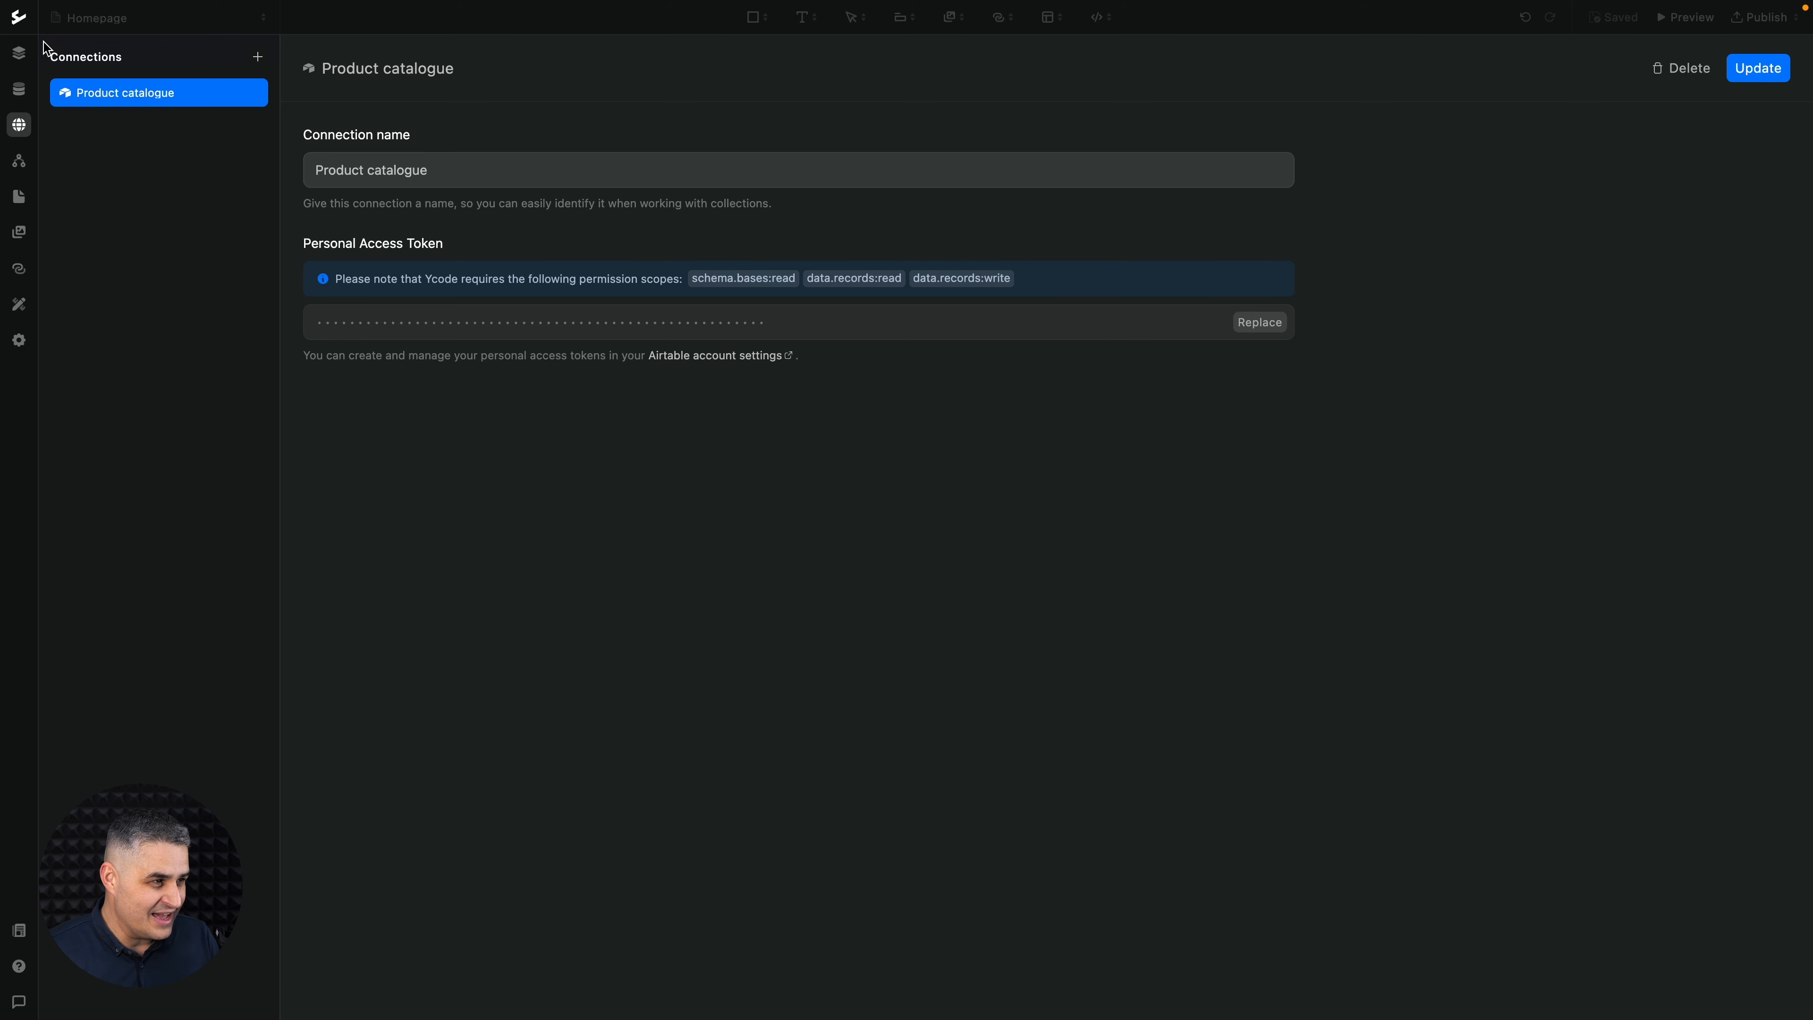
- Return to the page design view and open the Airtable page
click(25, 52)
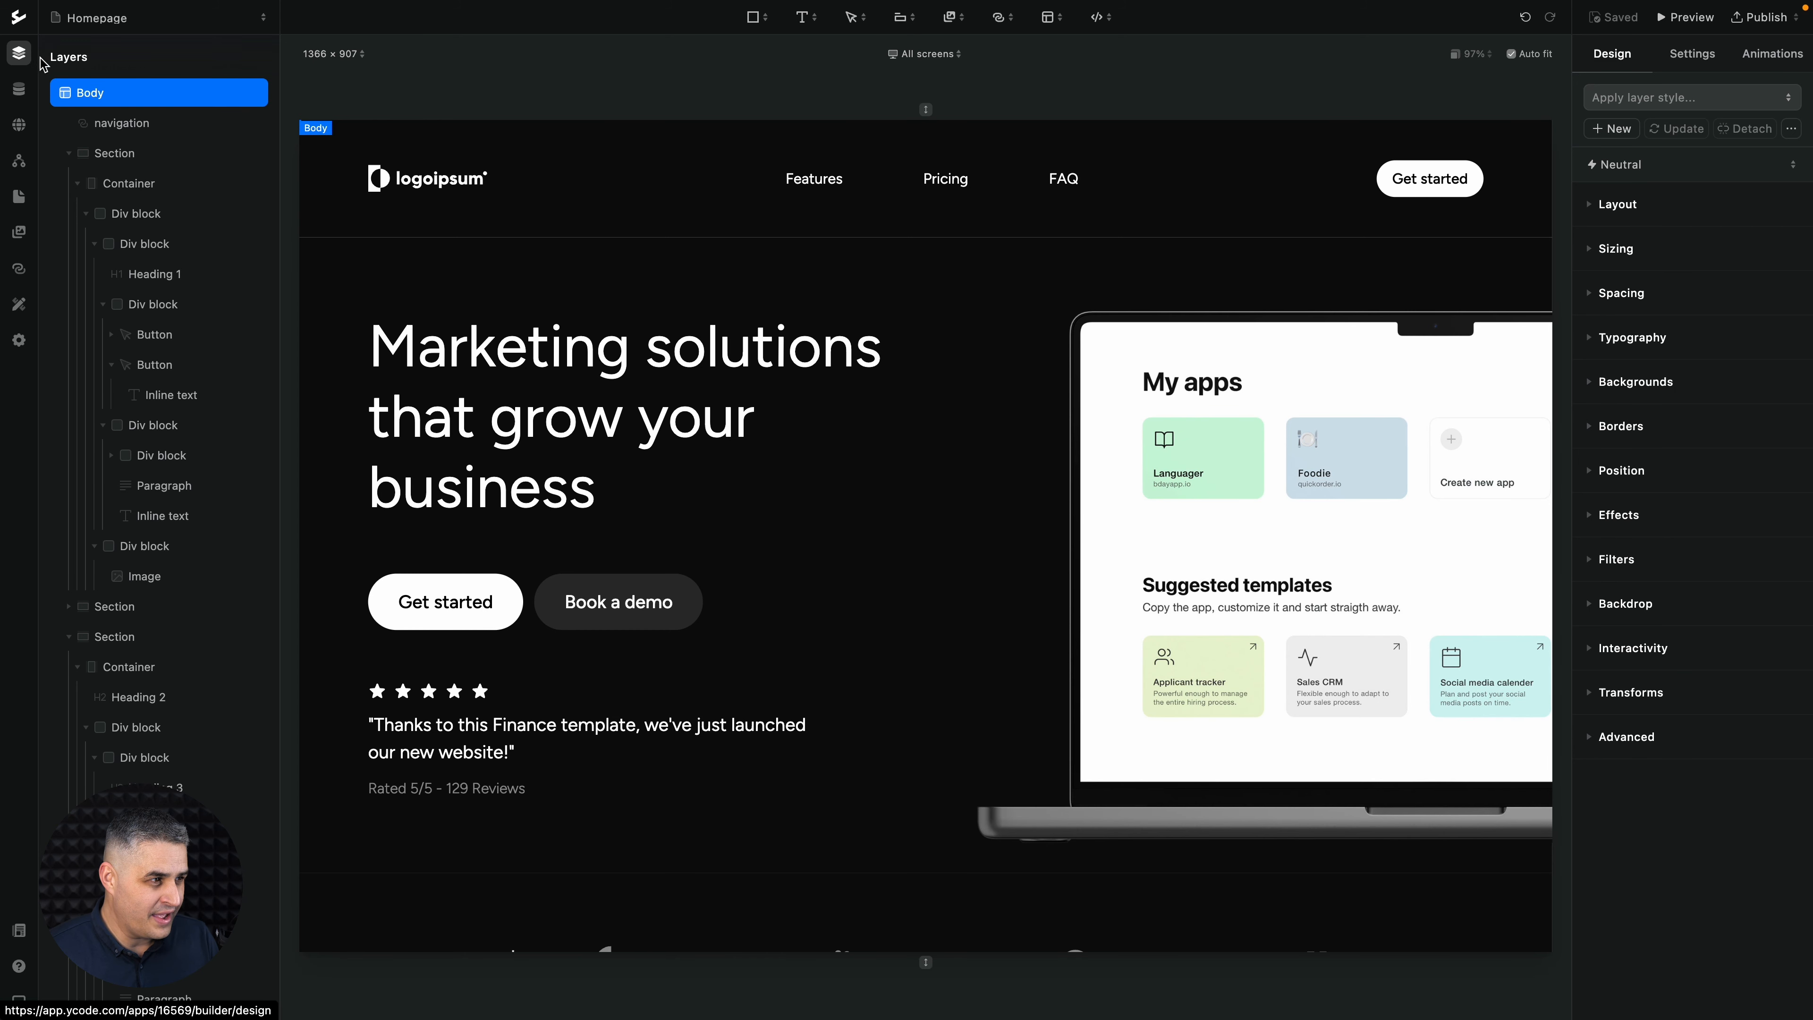
click(177, 26)
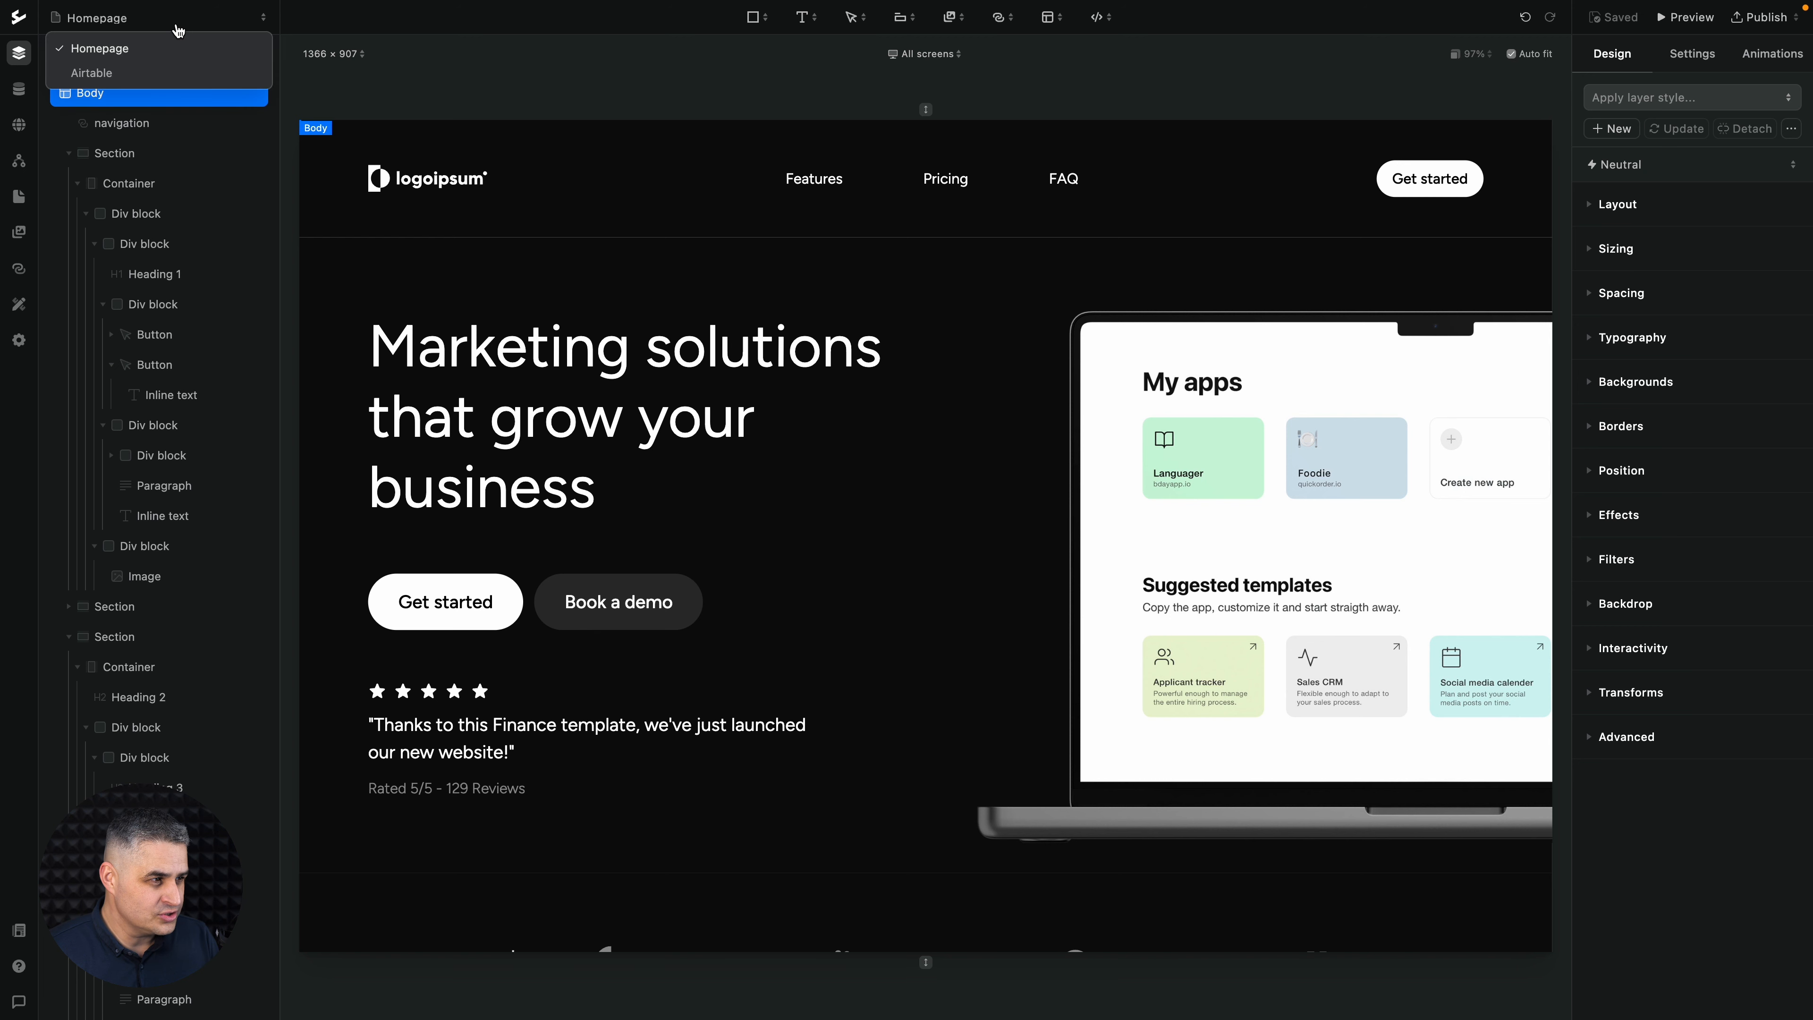
click(100, 73)
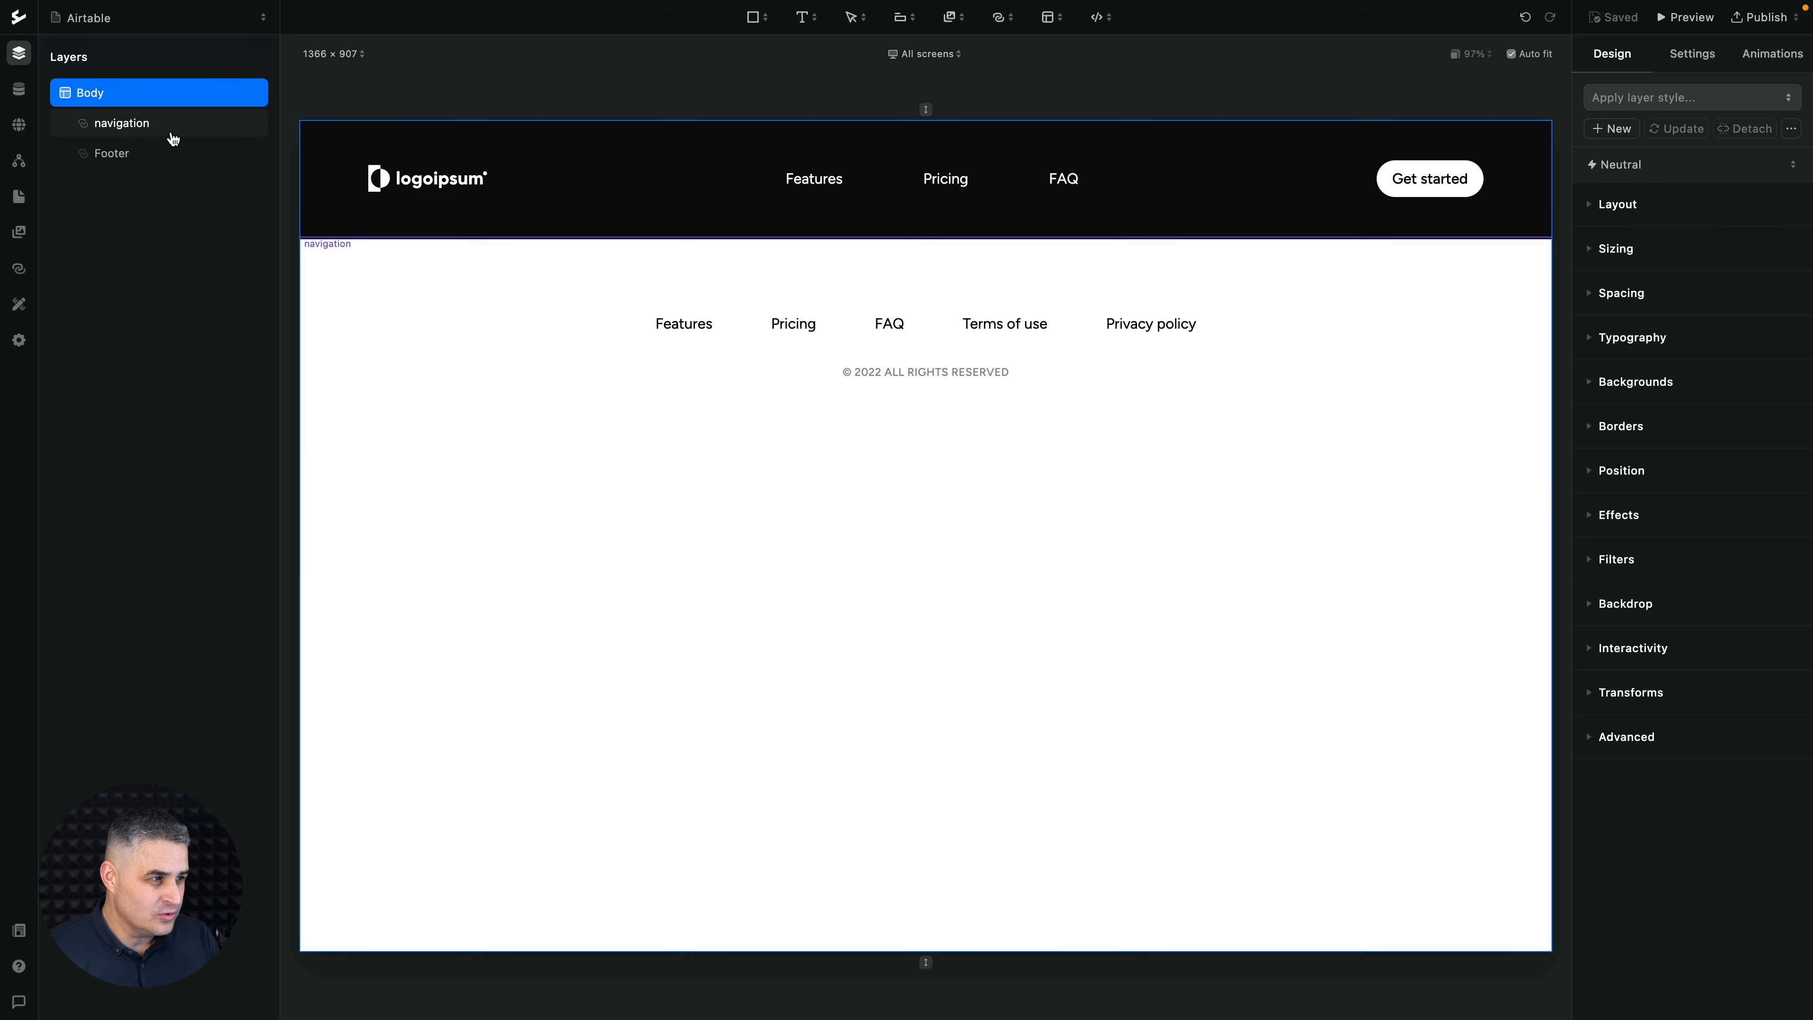
- Add a section directly below the navigation component and place a container inside it
click(172, 137)
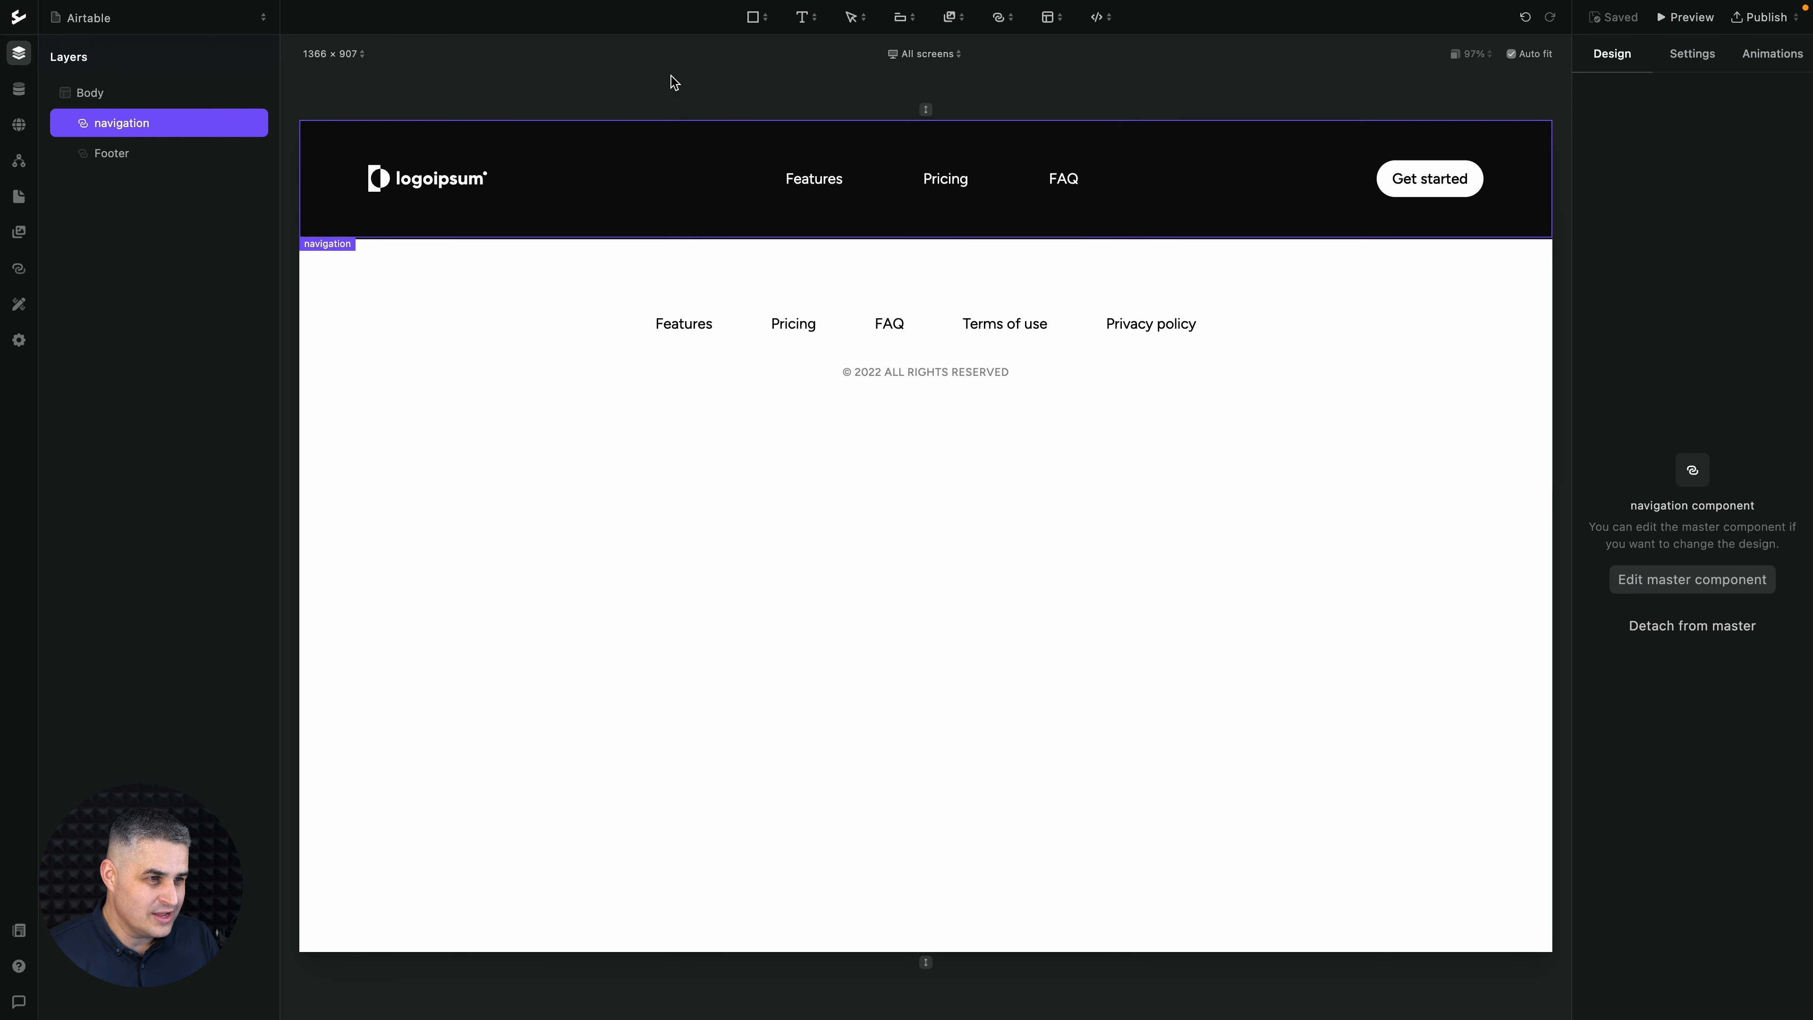
click(755, 18)
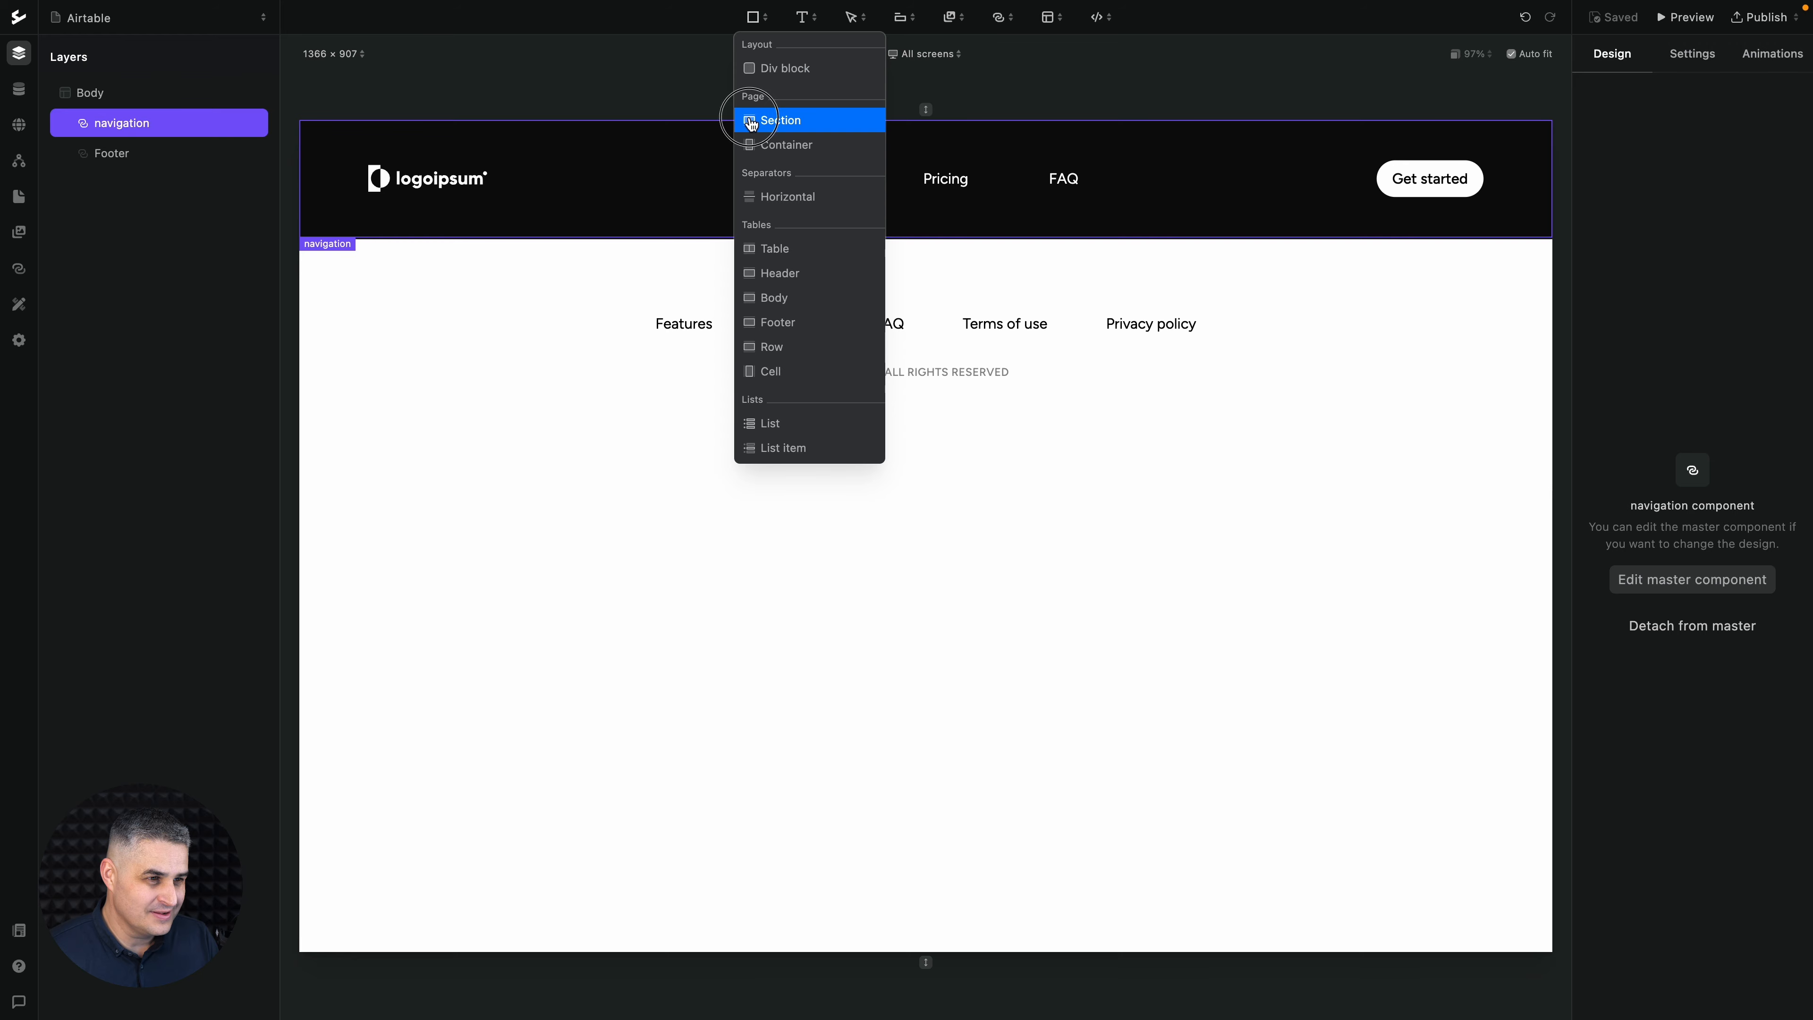
click(751, 121)
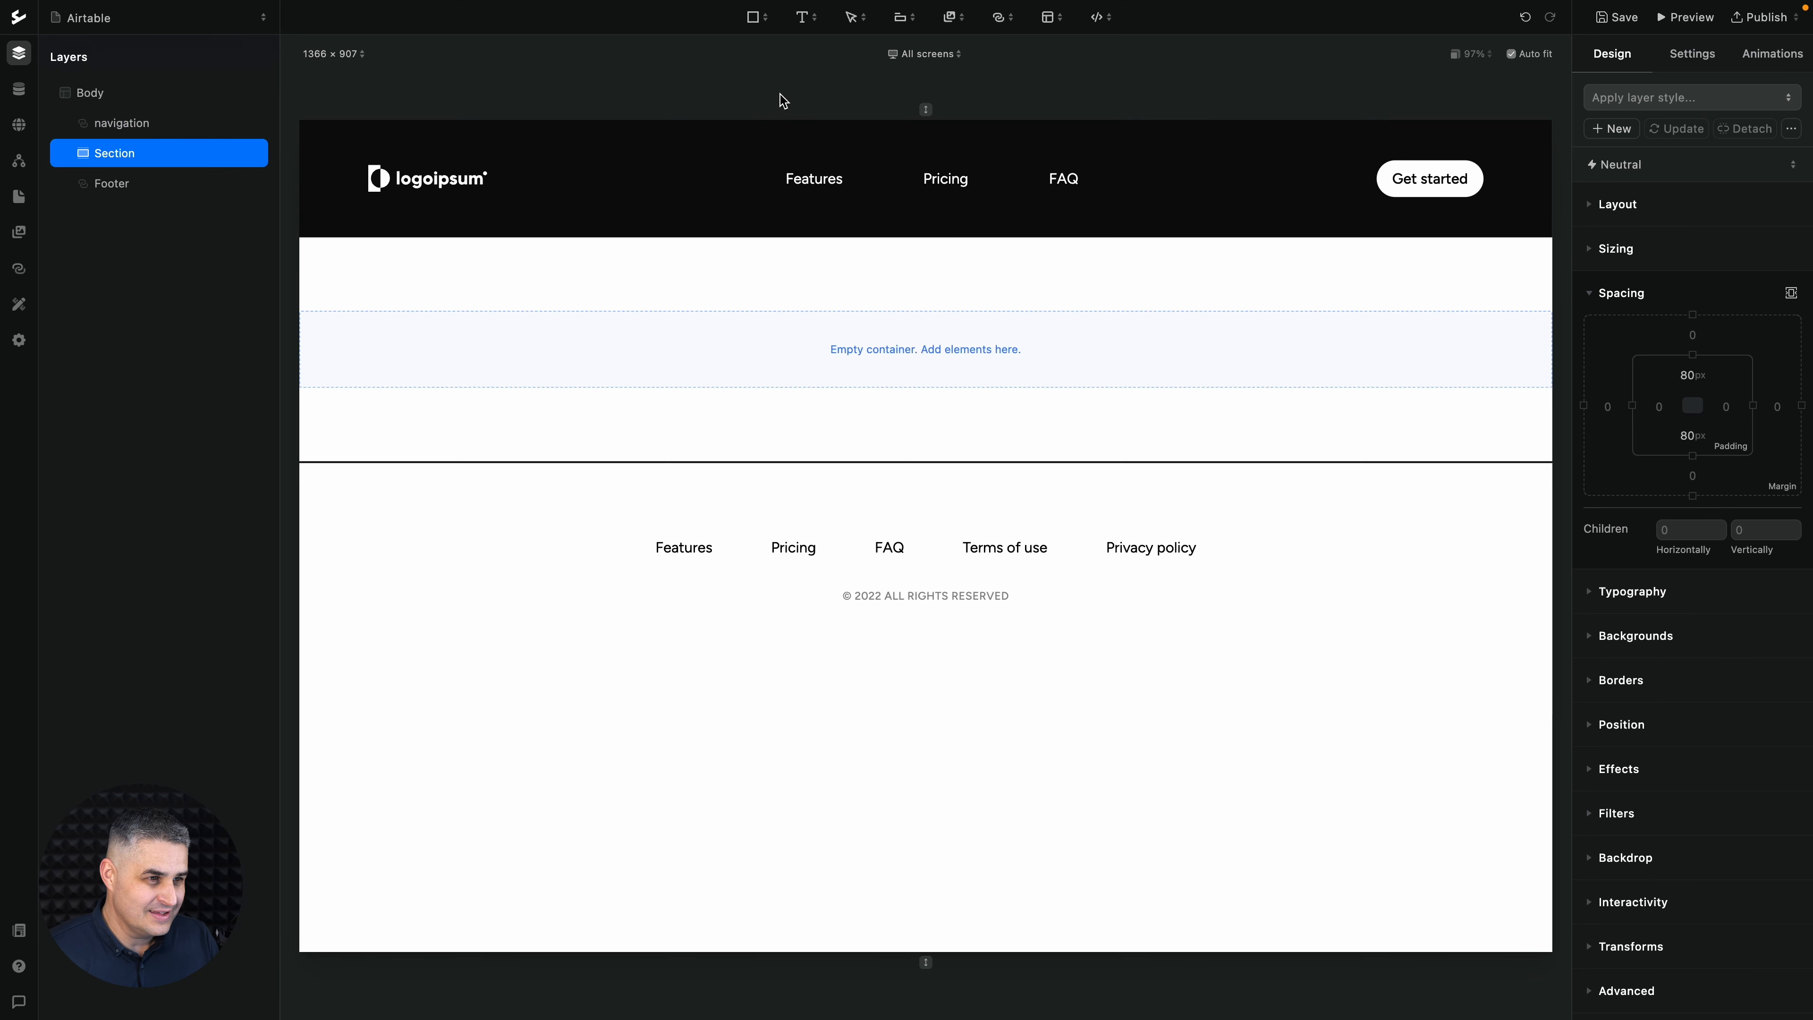
click(754, 17)
click(757, 144)
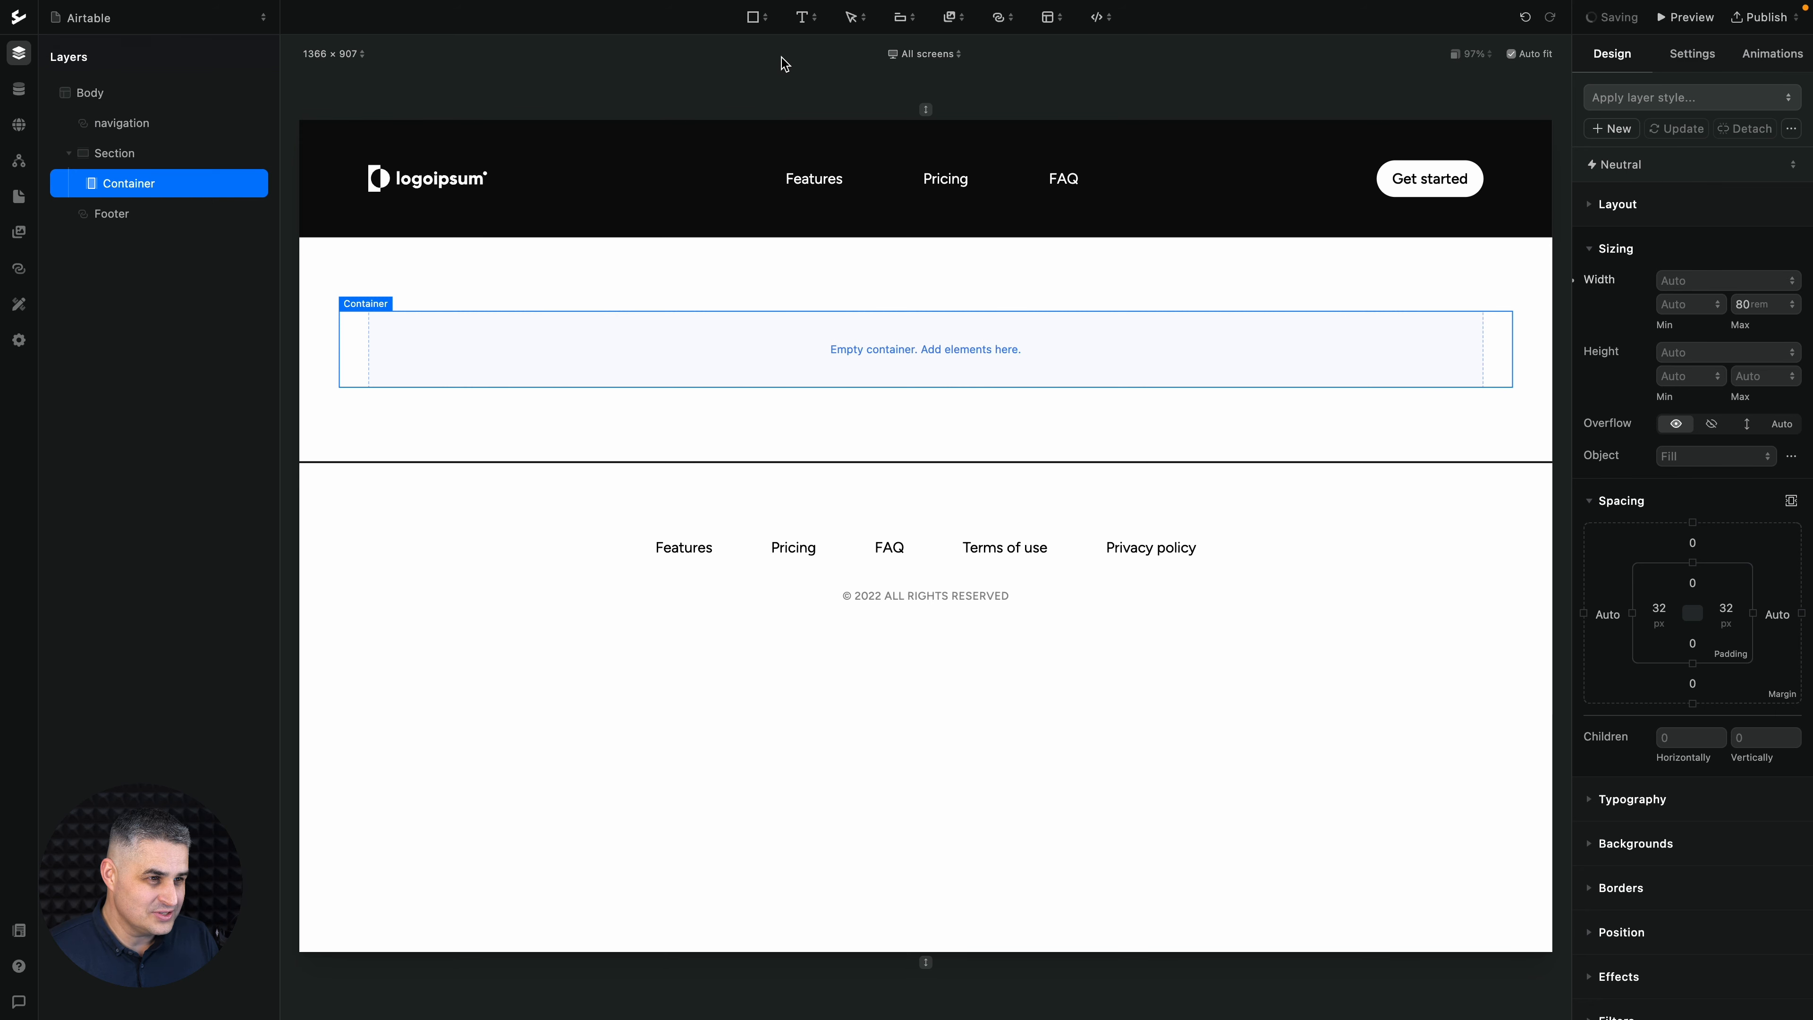
- Add a div block inside the container and nest a second div block within it
click(754, 17)
click(763, 69)
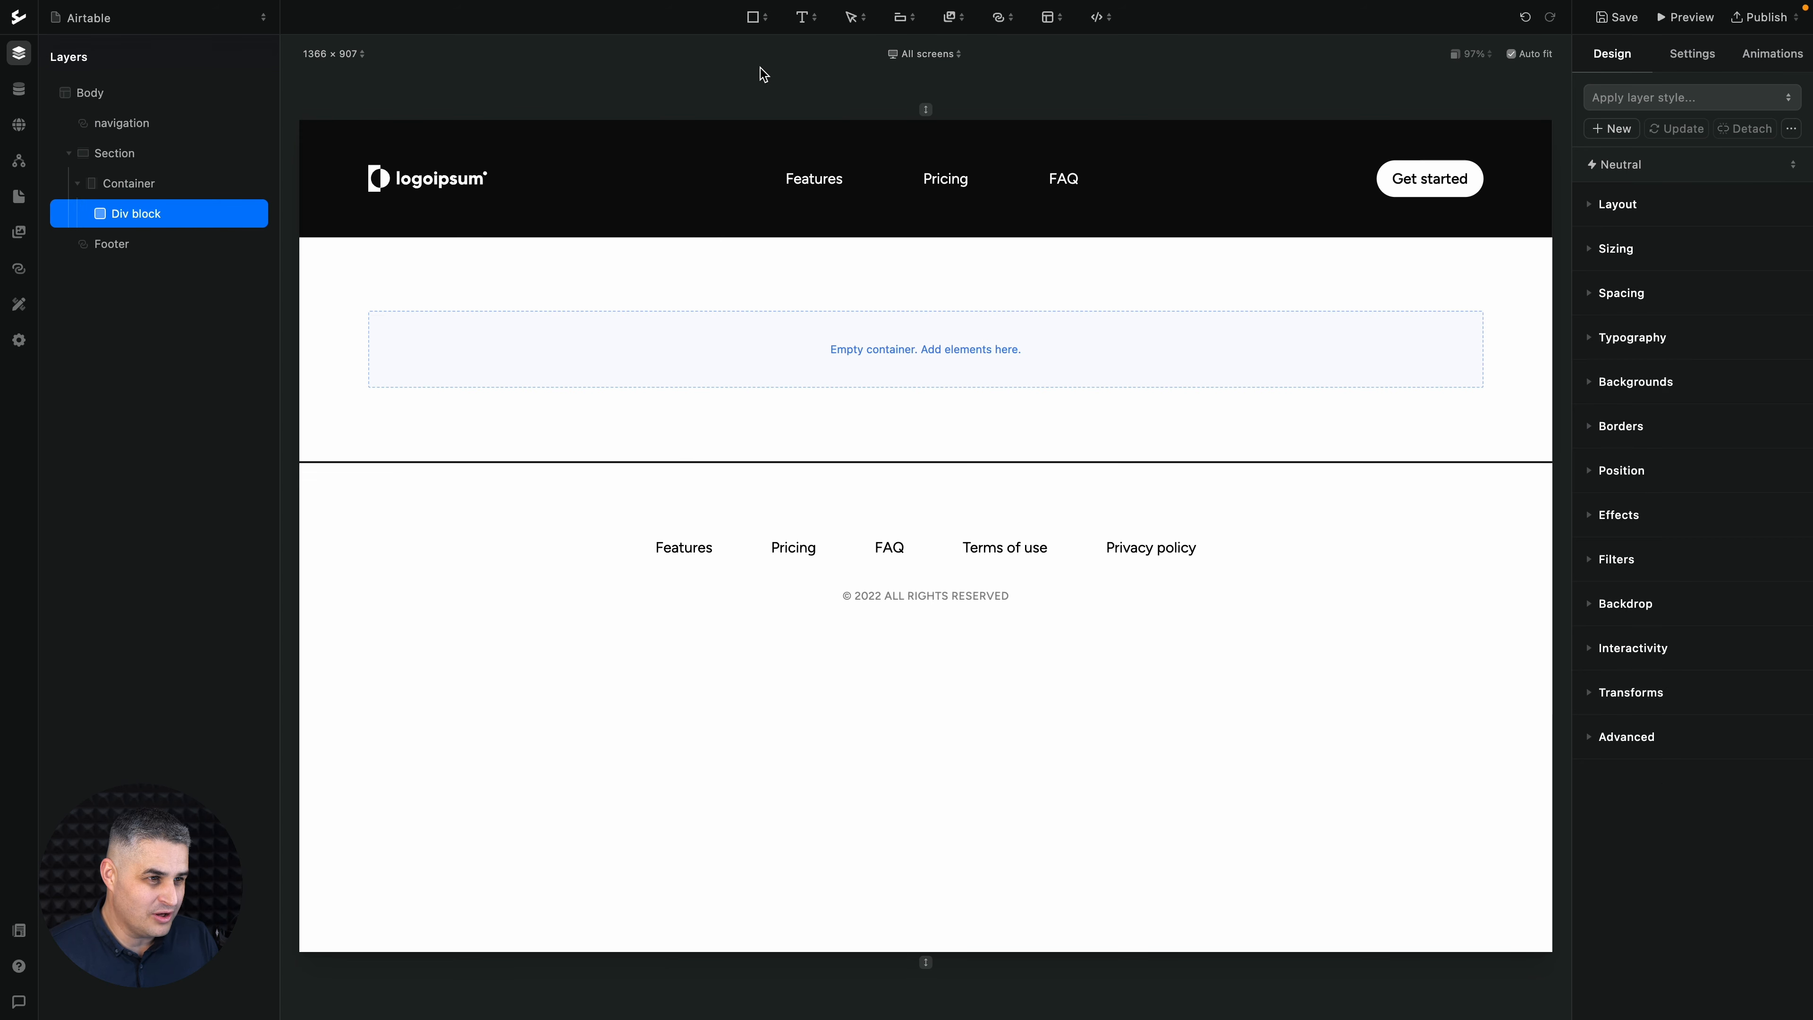
click(753, 17)
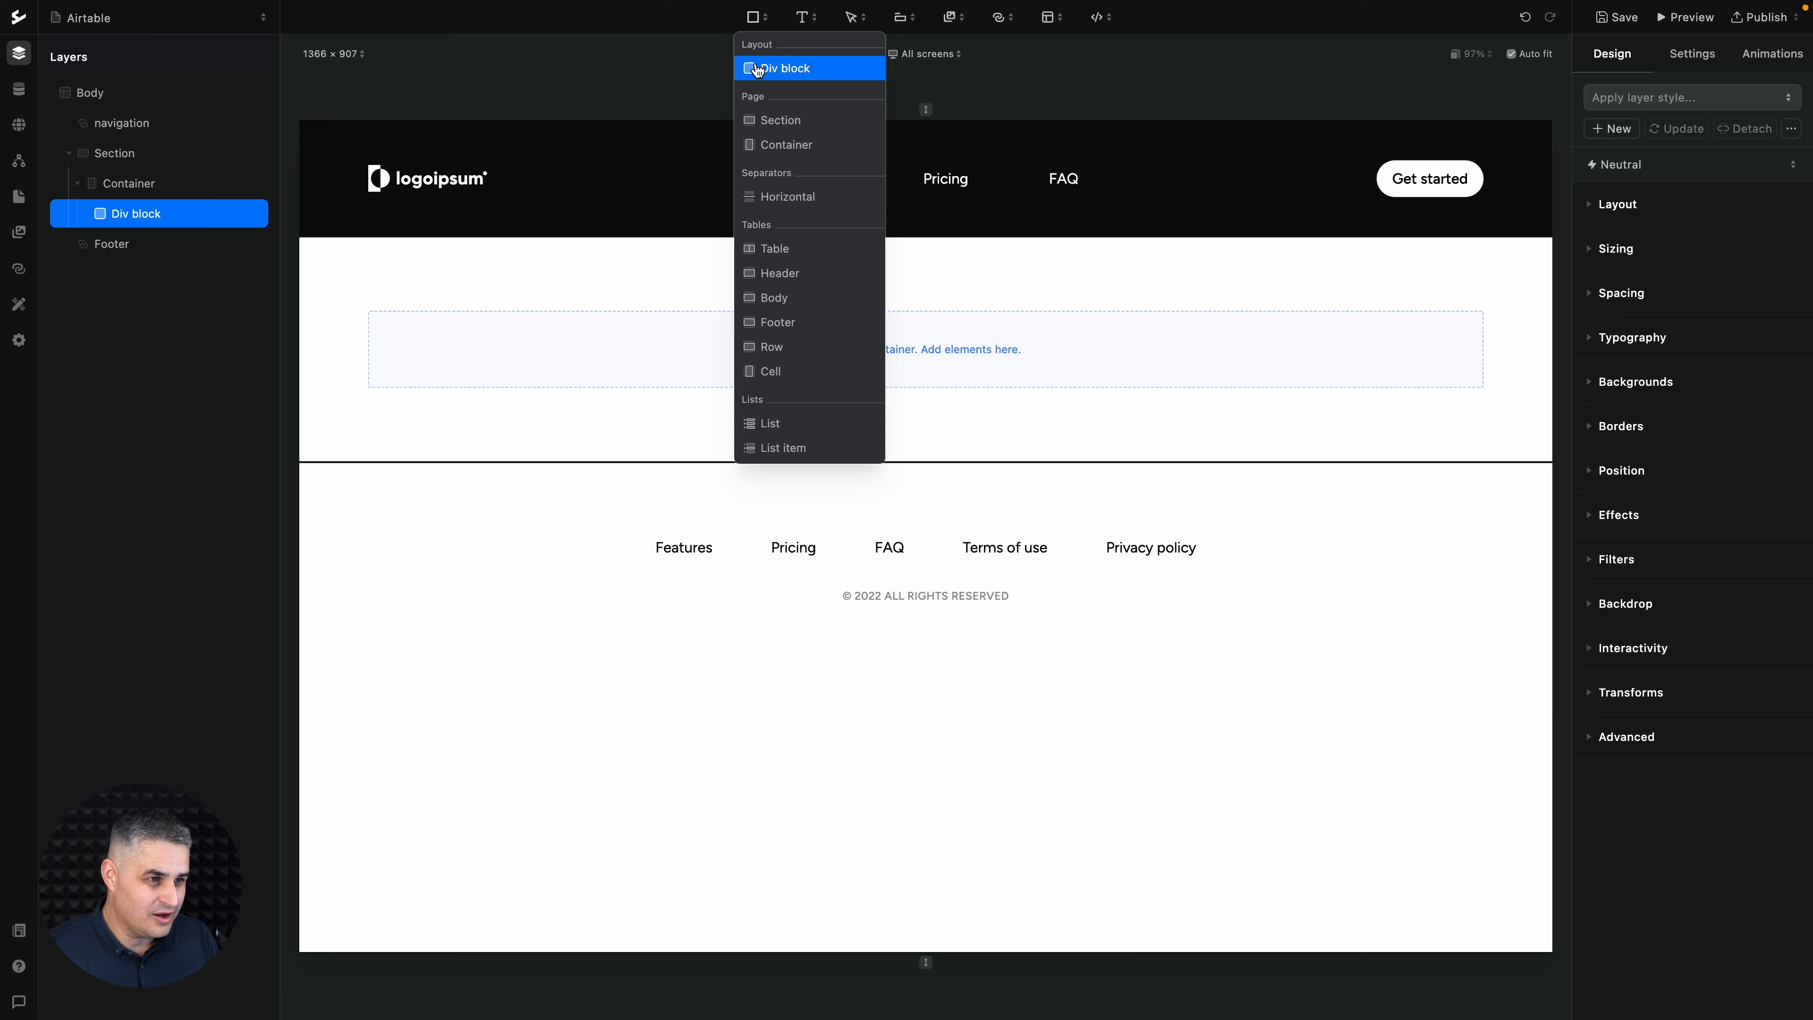
click(760, 69)
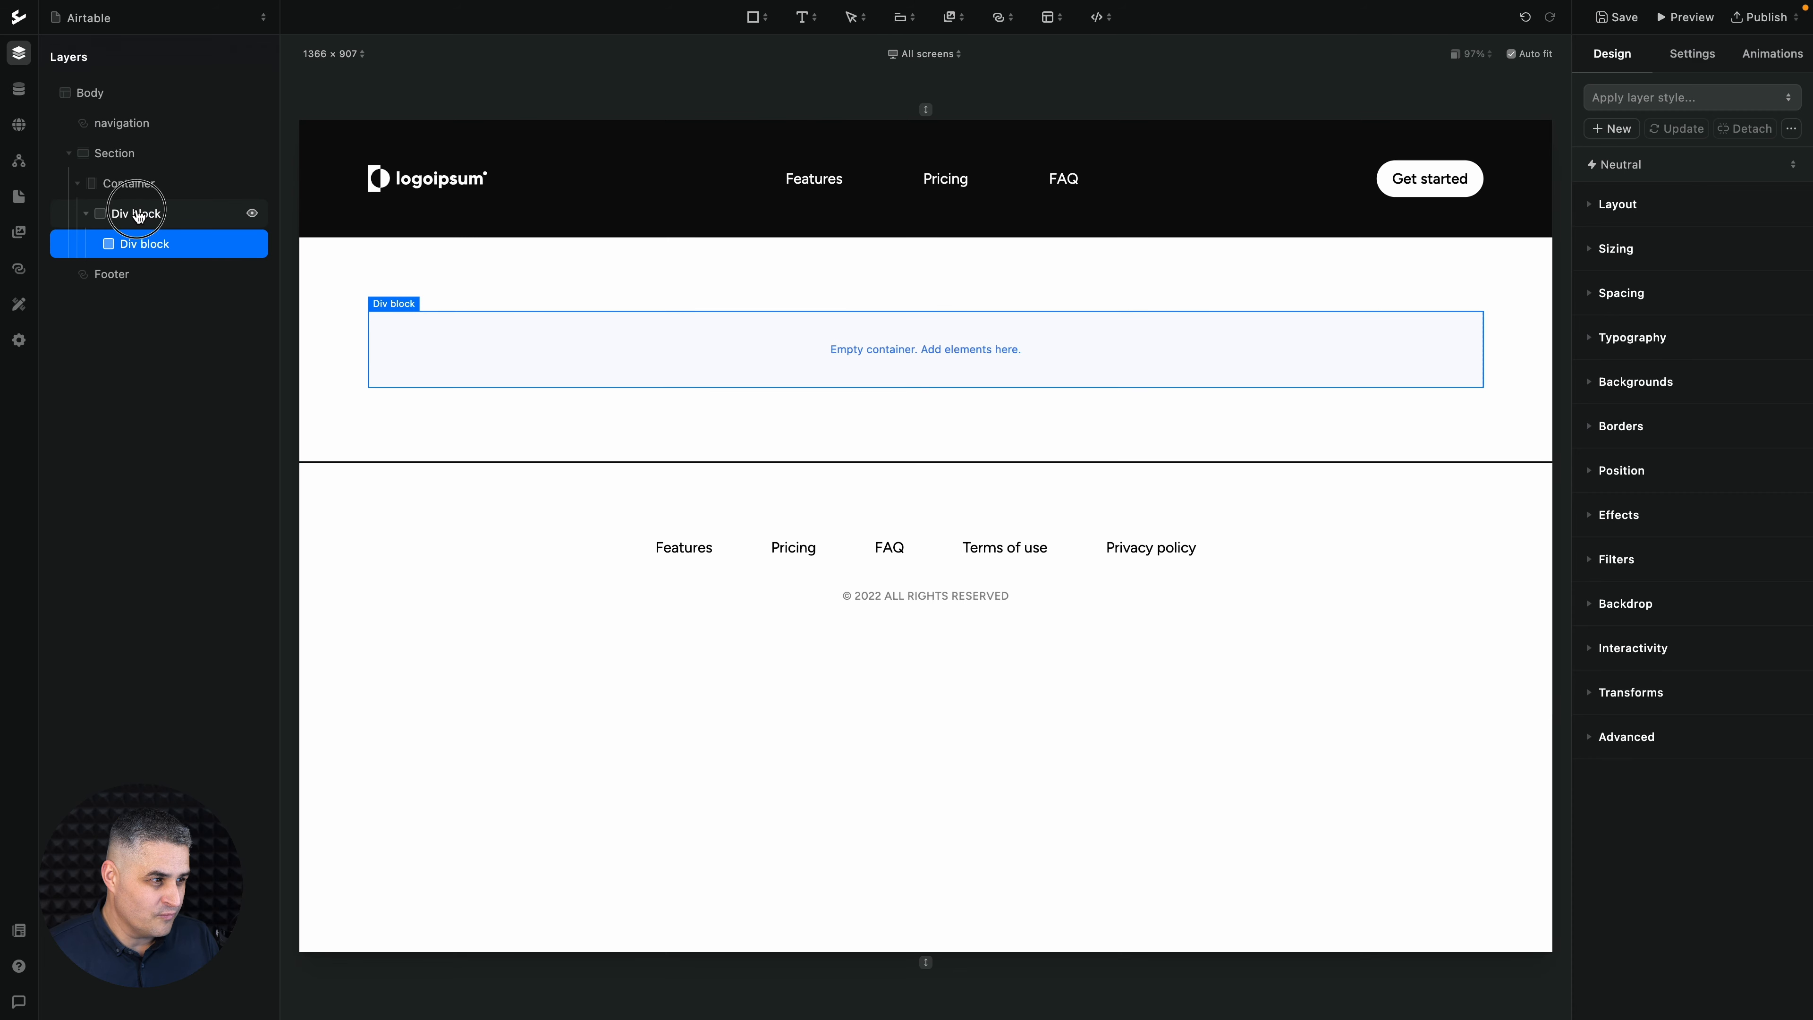
- Set the outer div block's CMS source to the Airtable Product catalogue connection, with the Product catalog base and the Furniture table
click(153, 222)
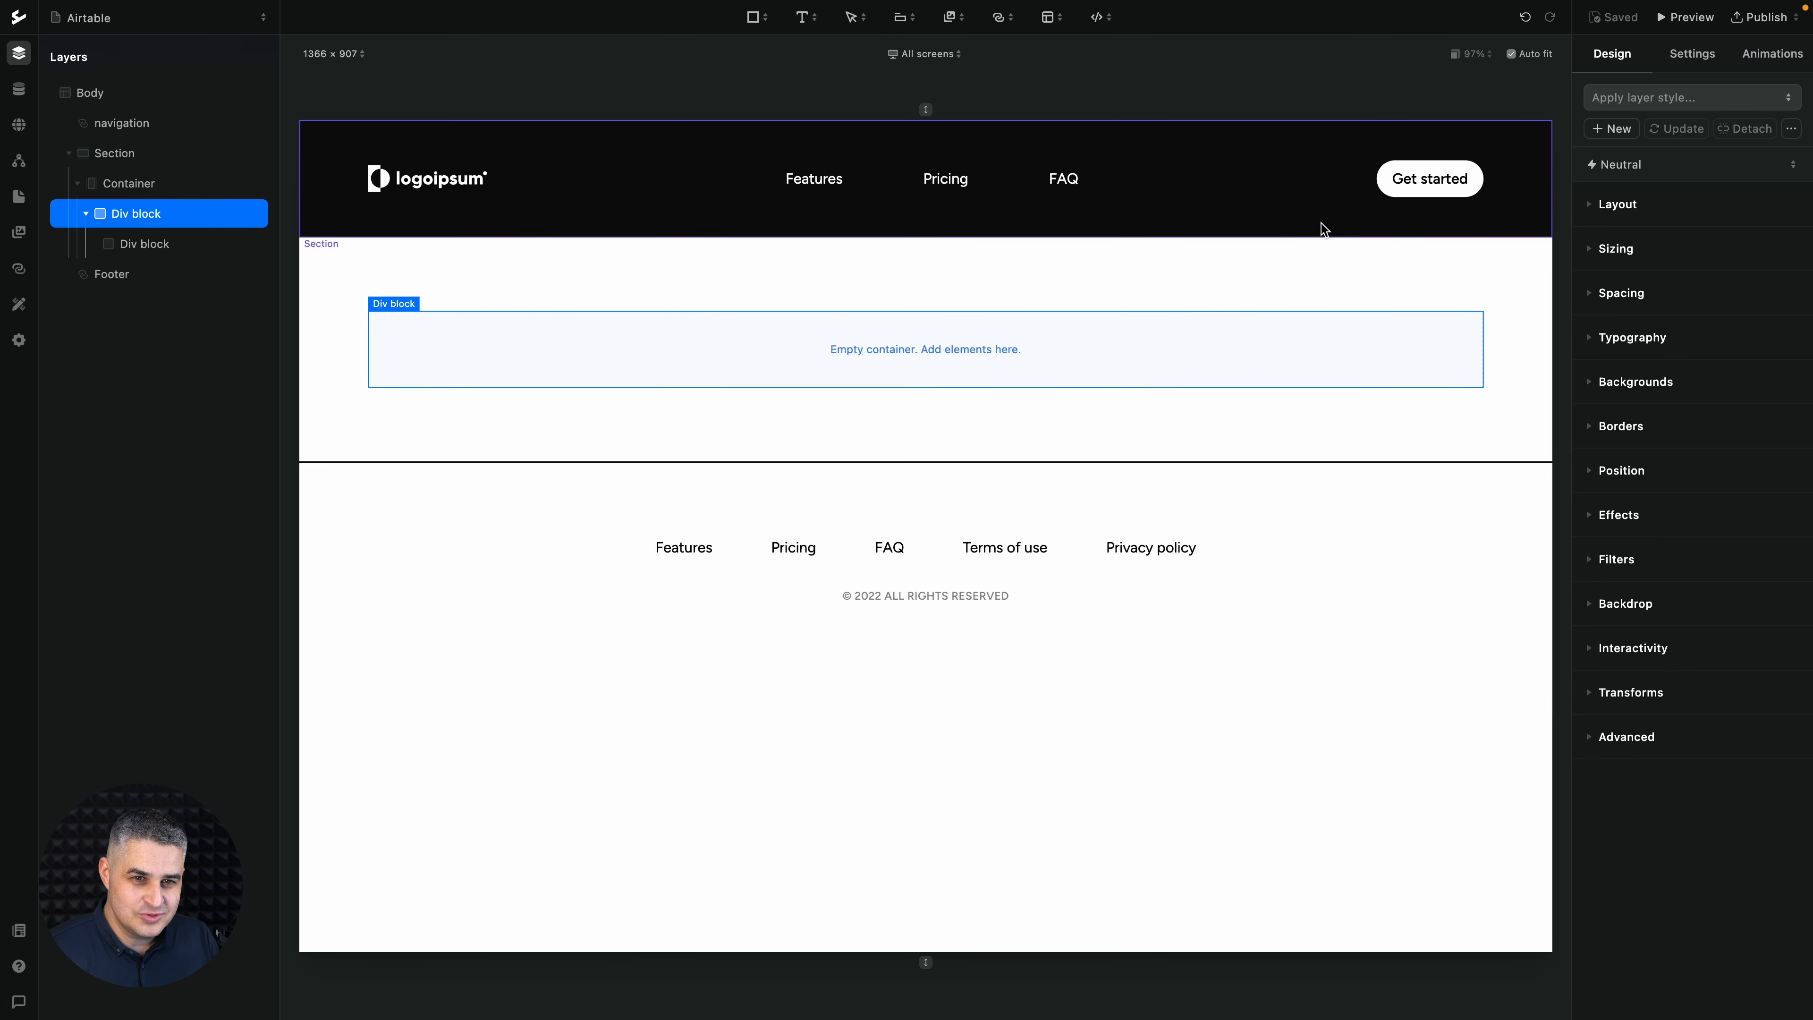
click(1679, 57)
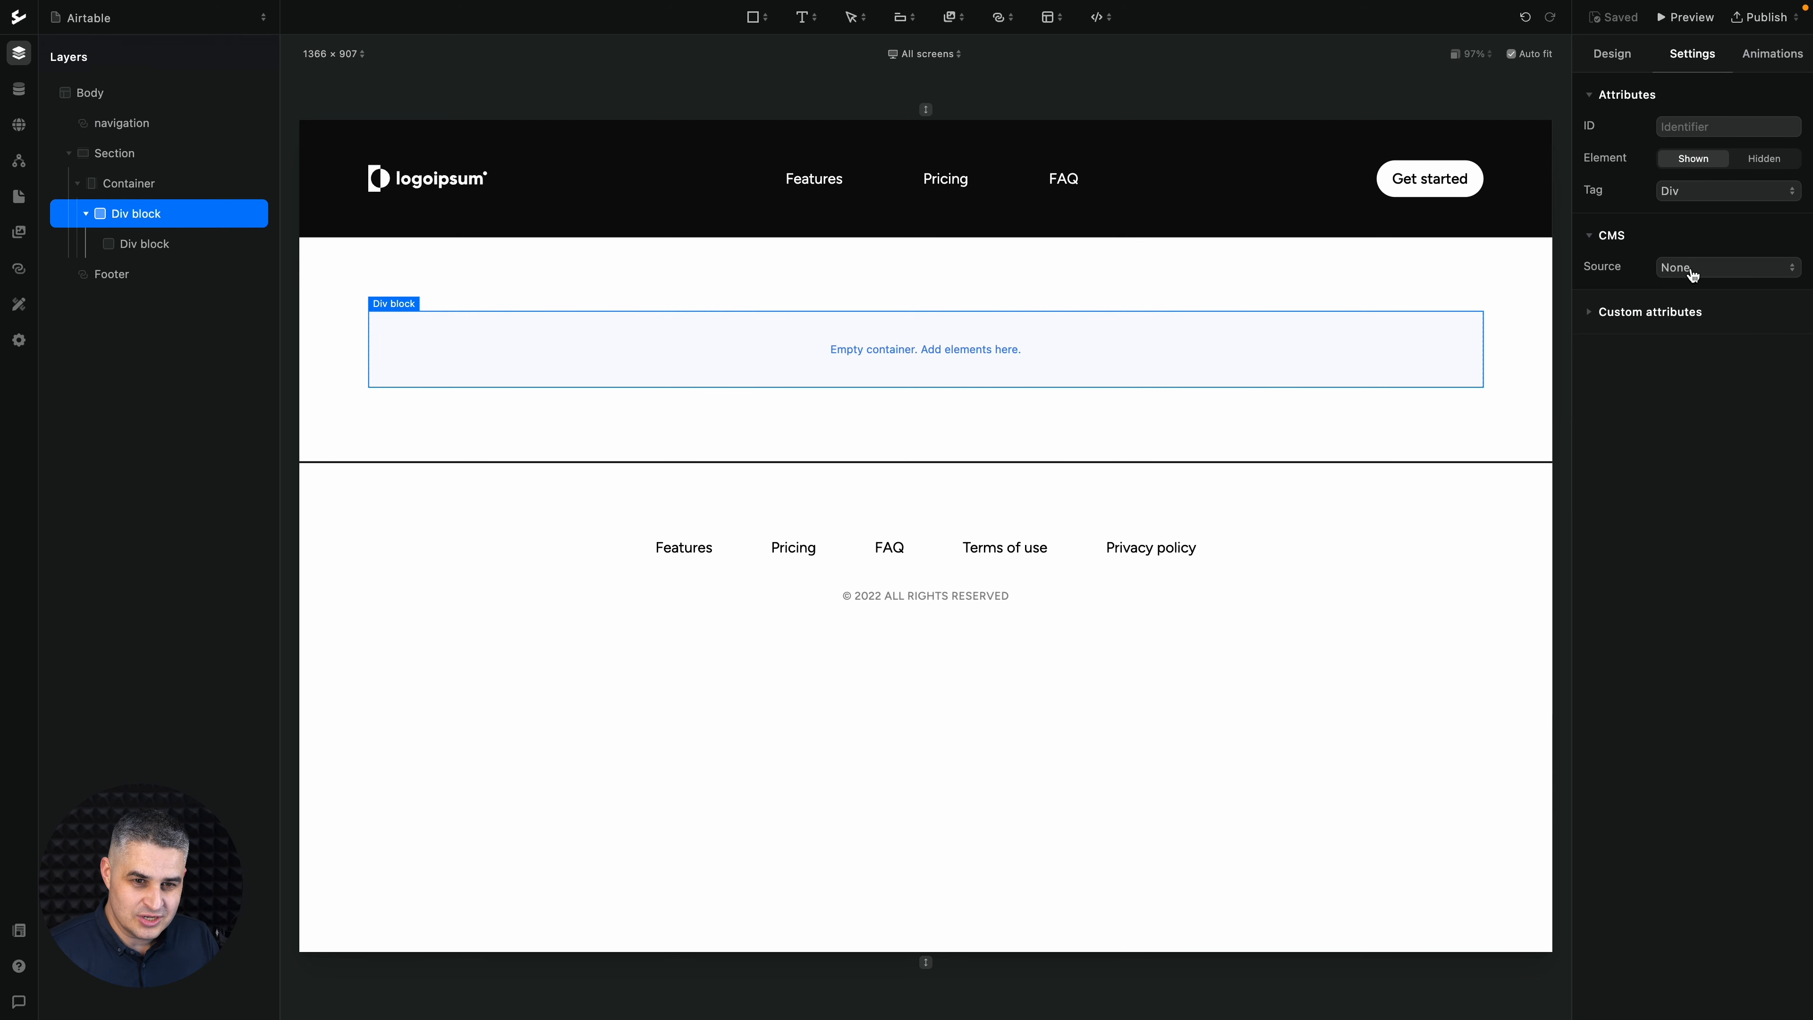
click(1691, 268)
click(1674, 321)
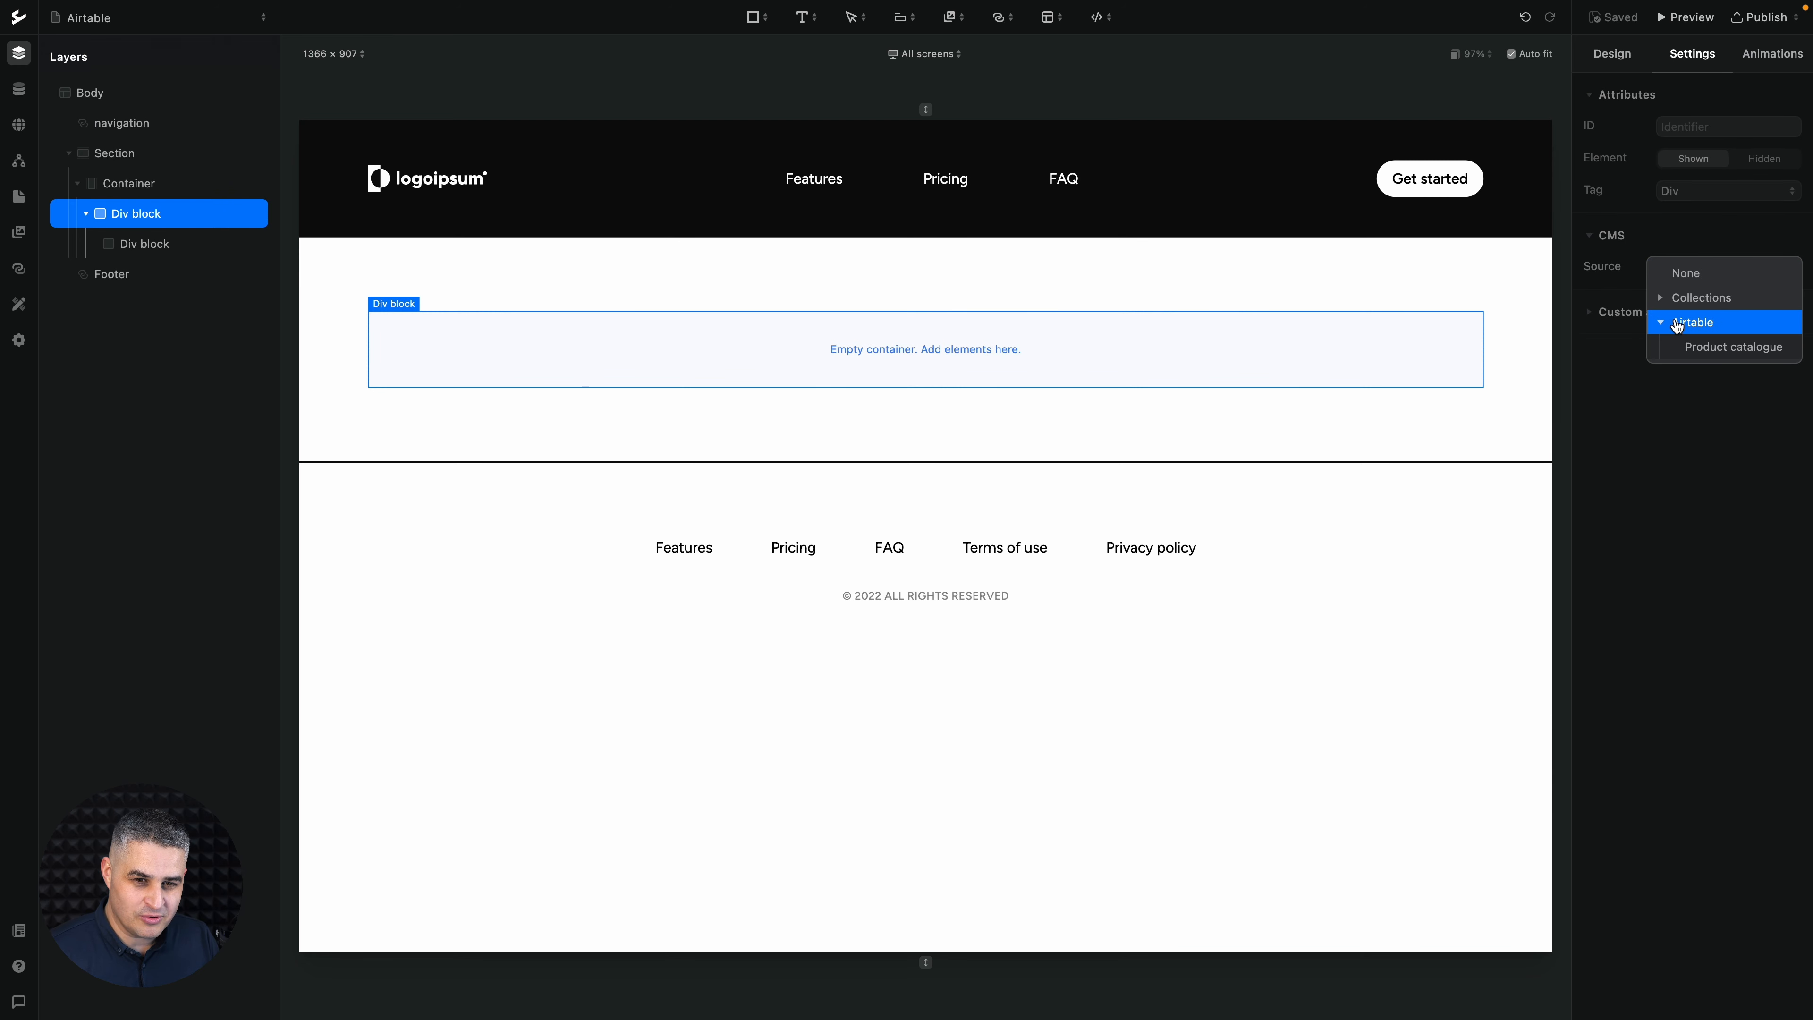
click(1685, 347)
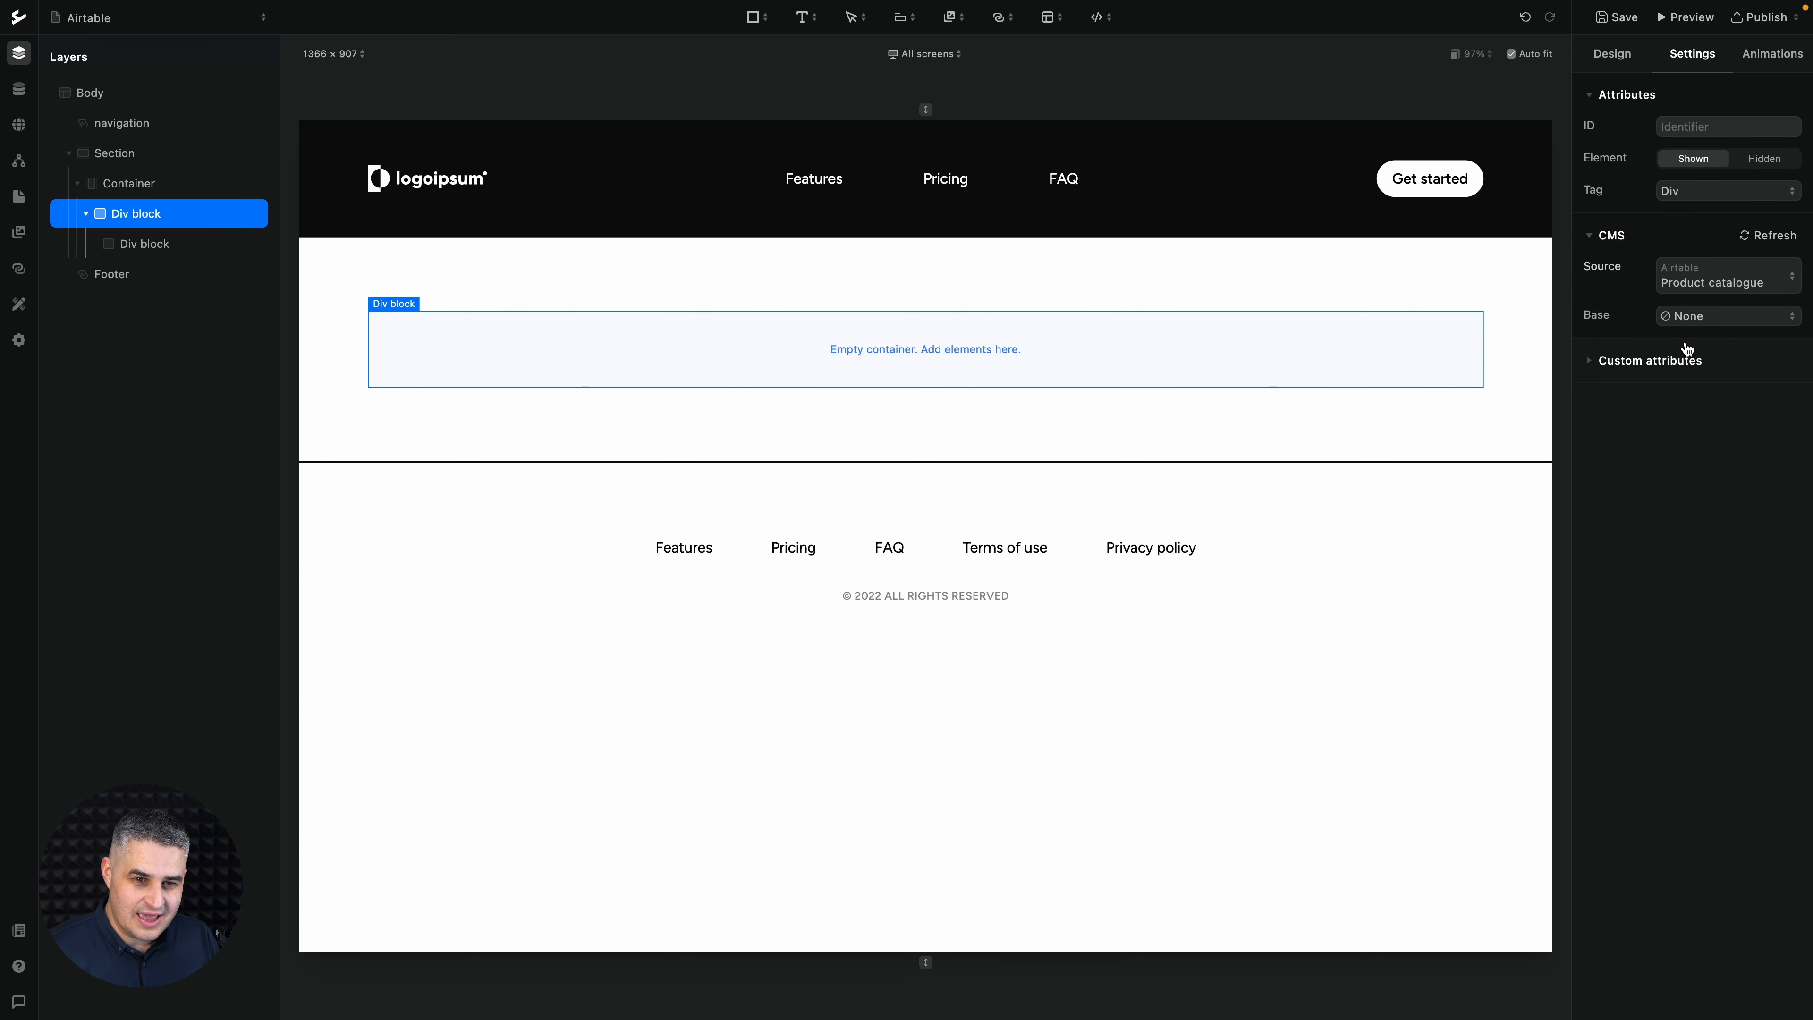
click(1705, 323)
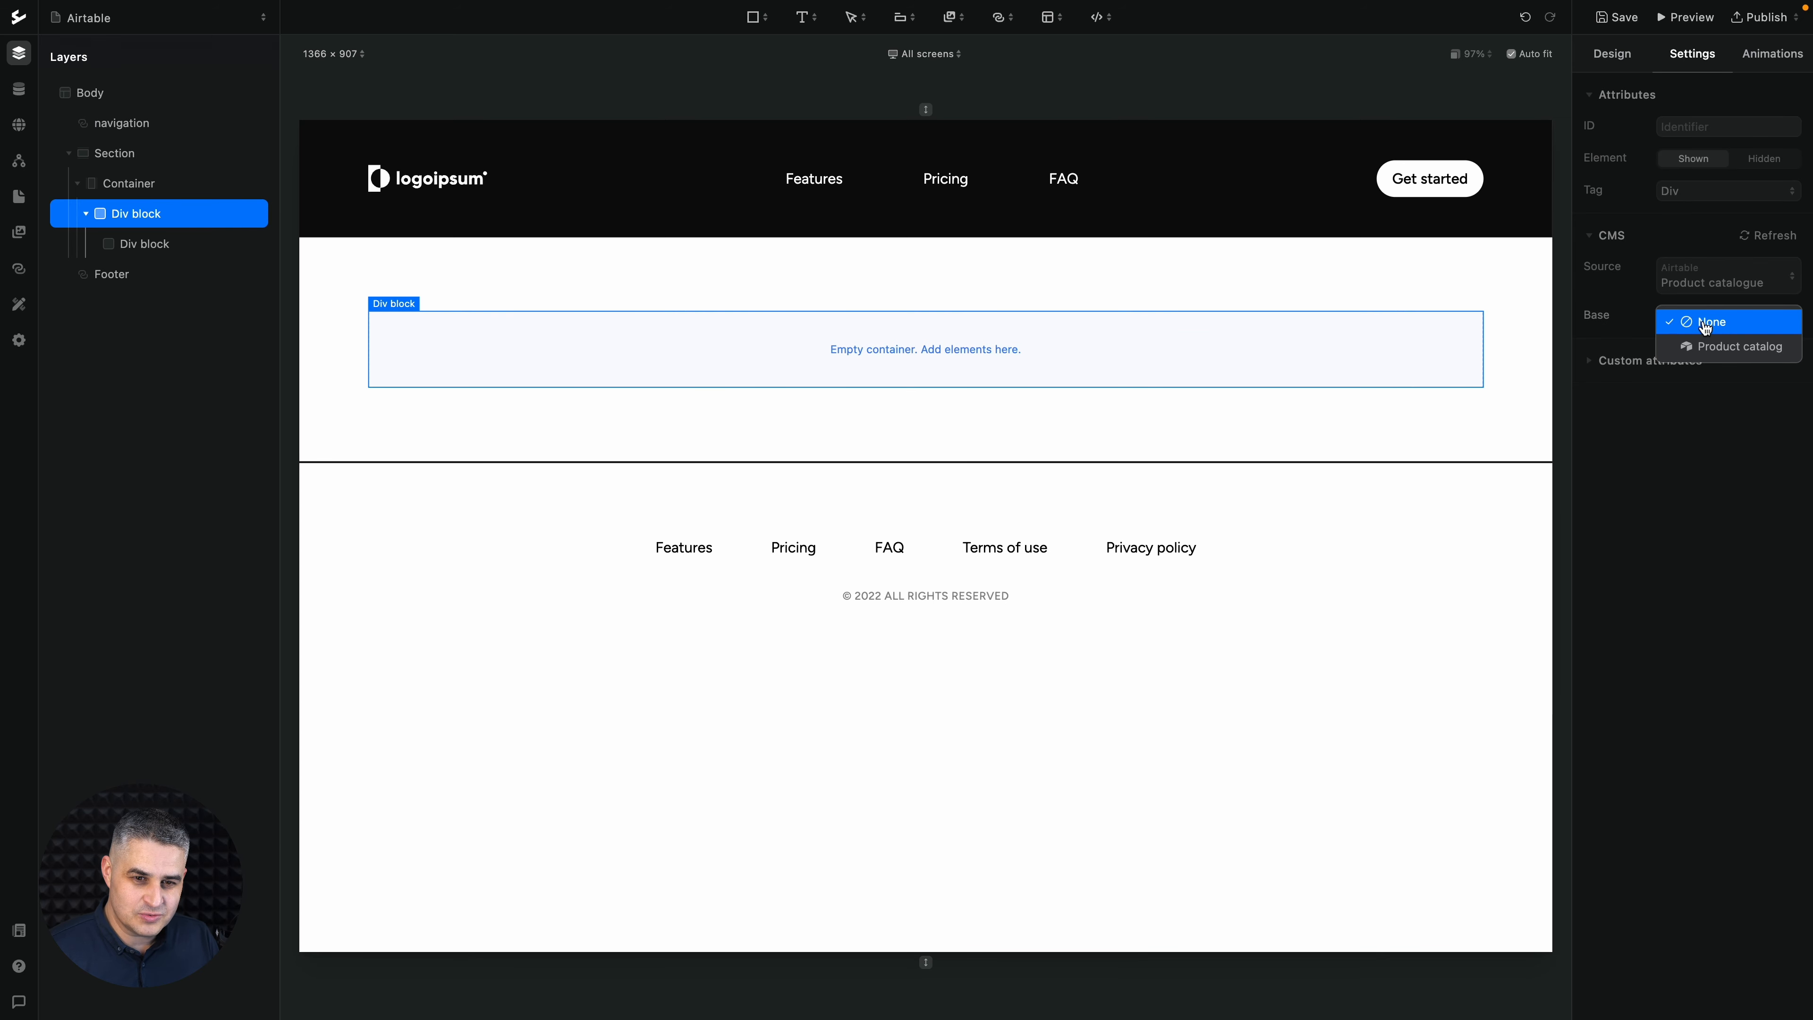
click(1703, 348)
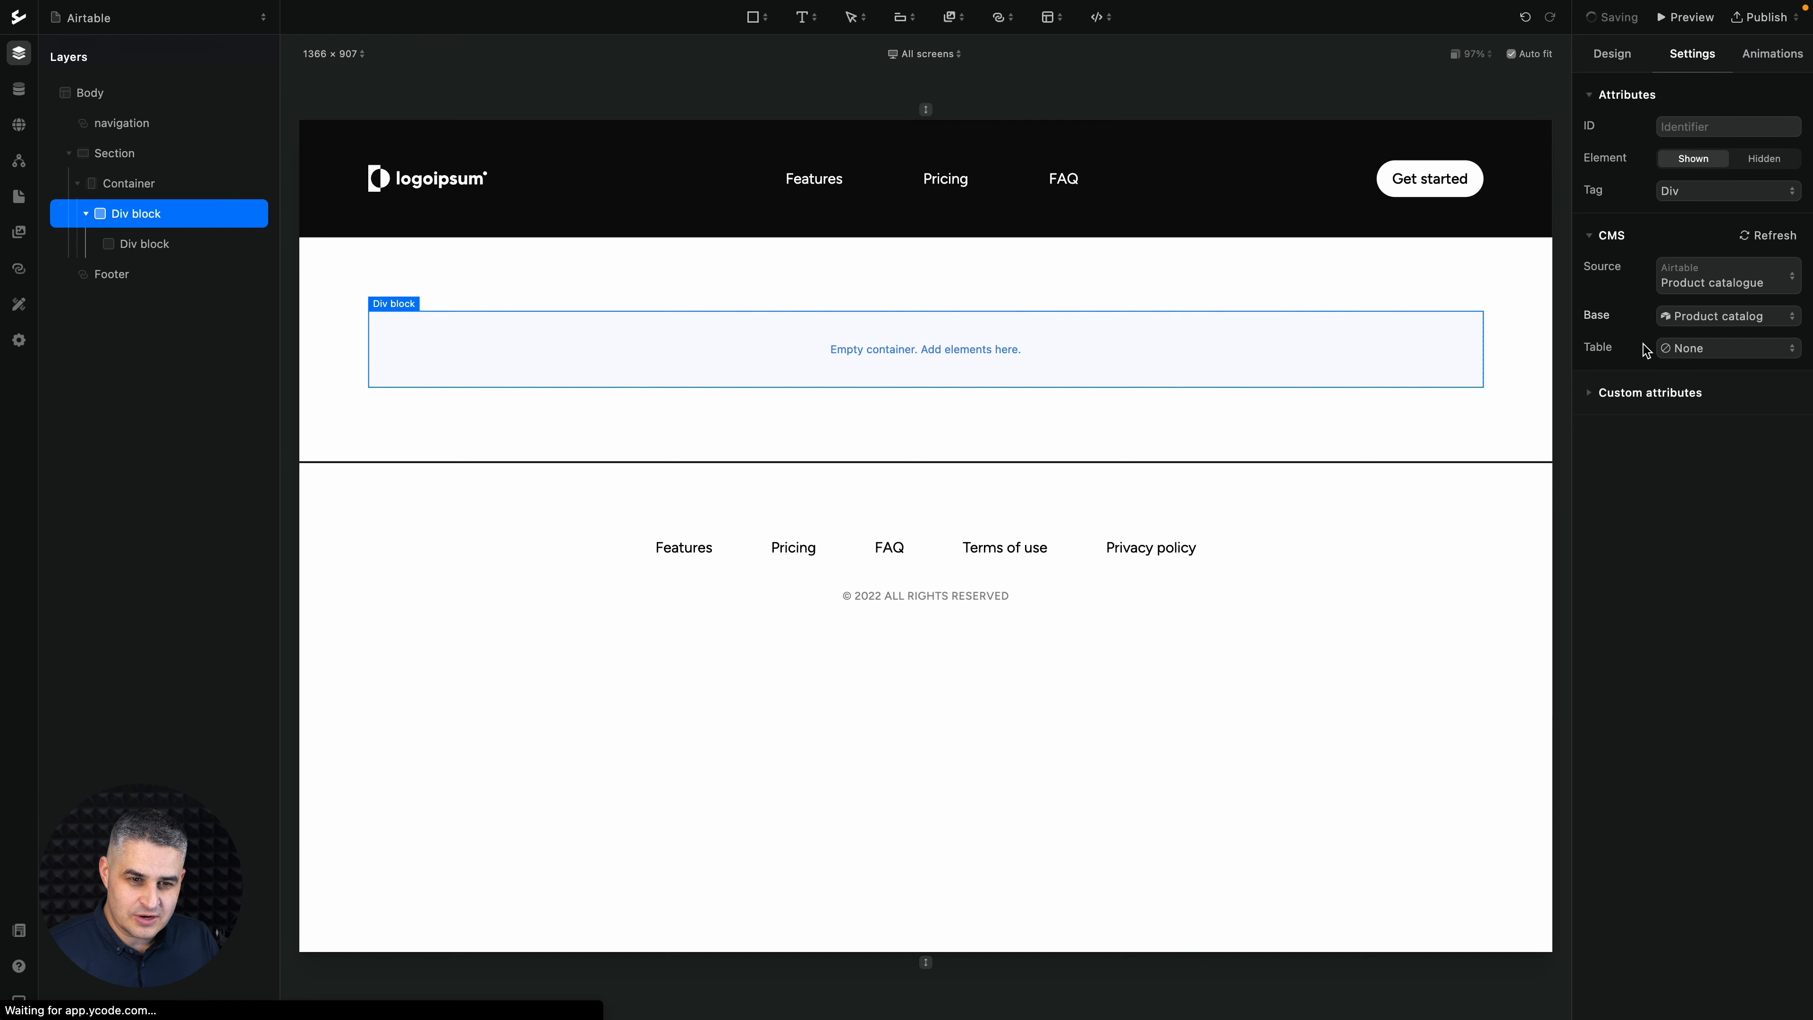
click(1693, 353)
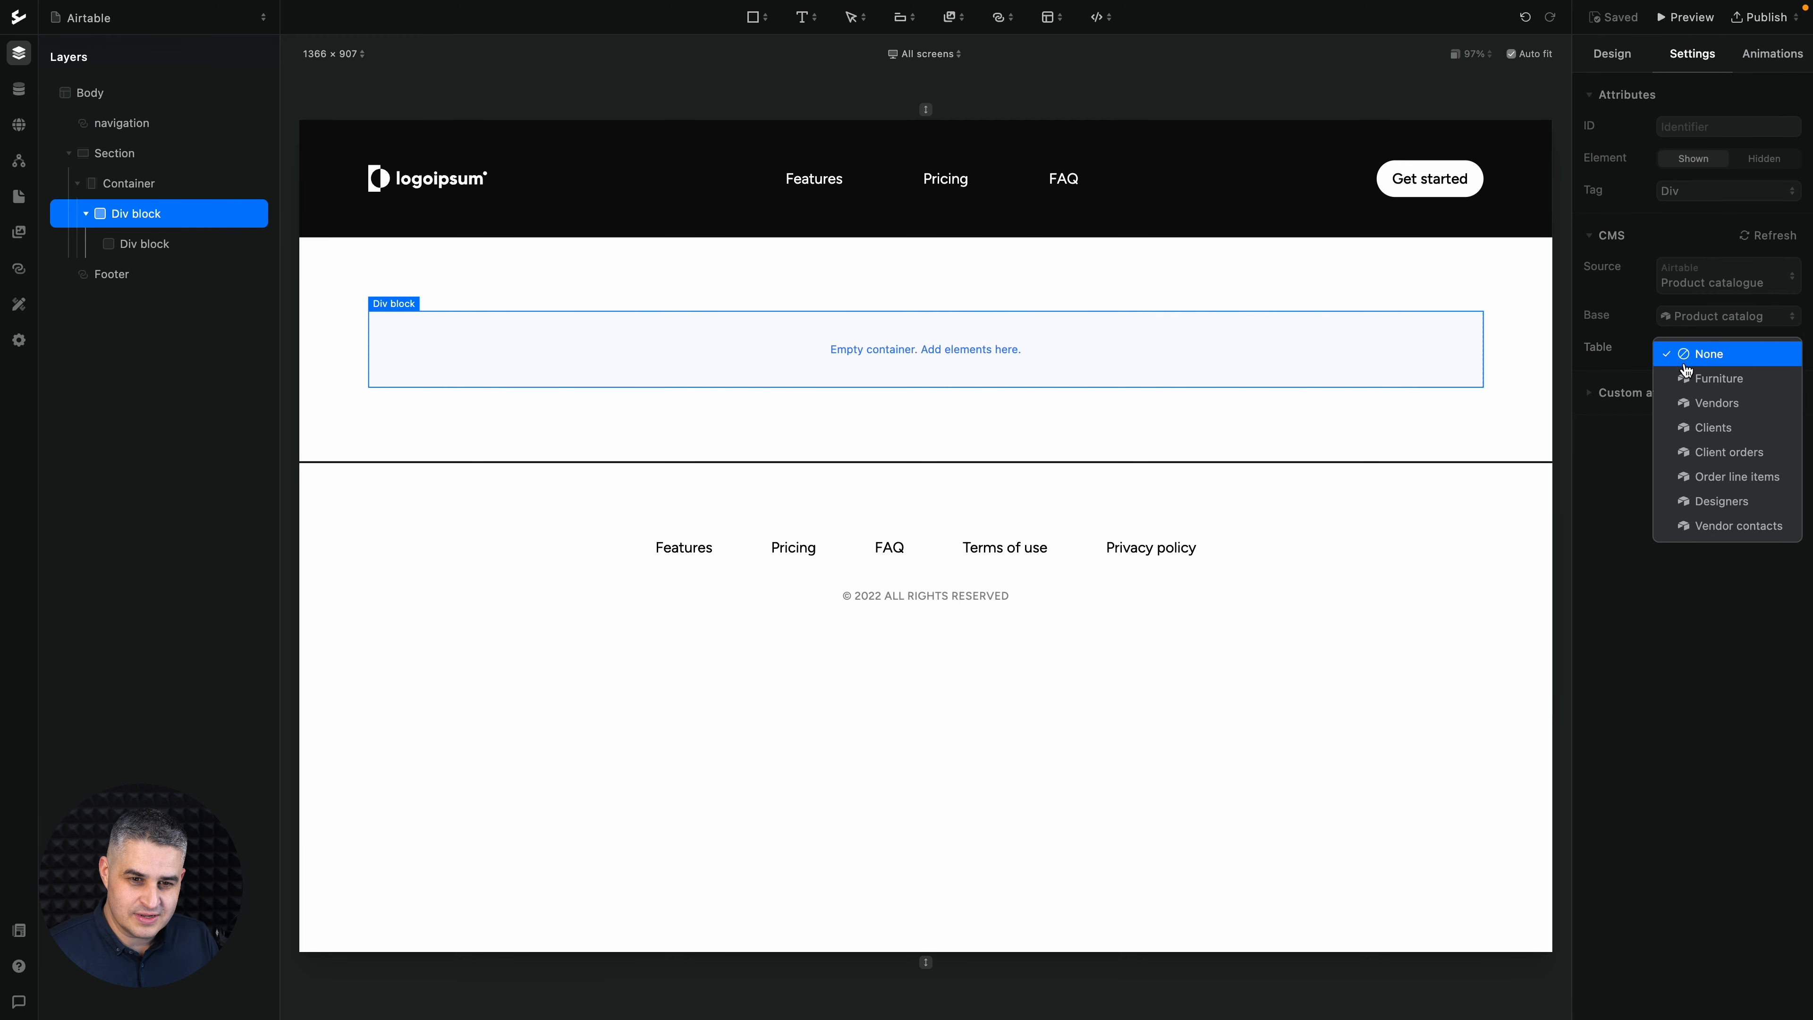
click(1722, 380)
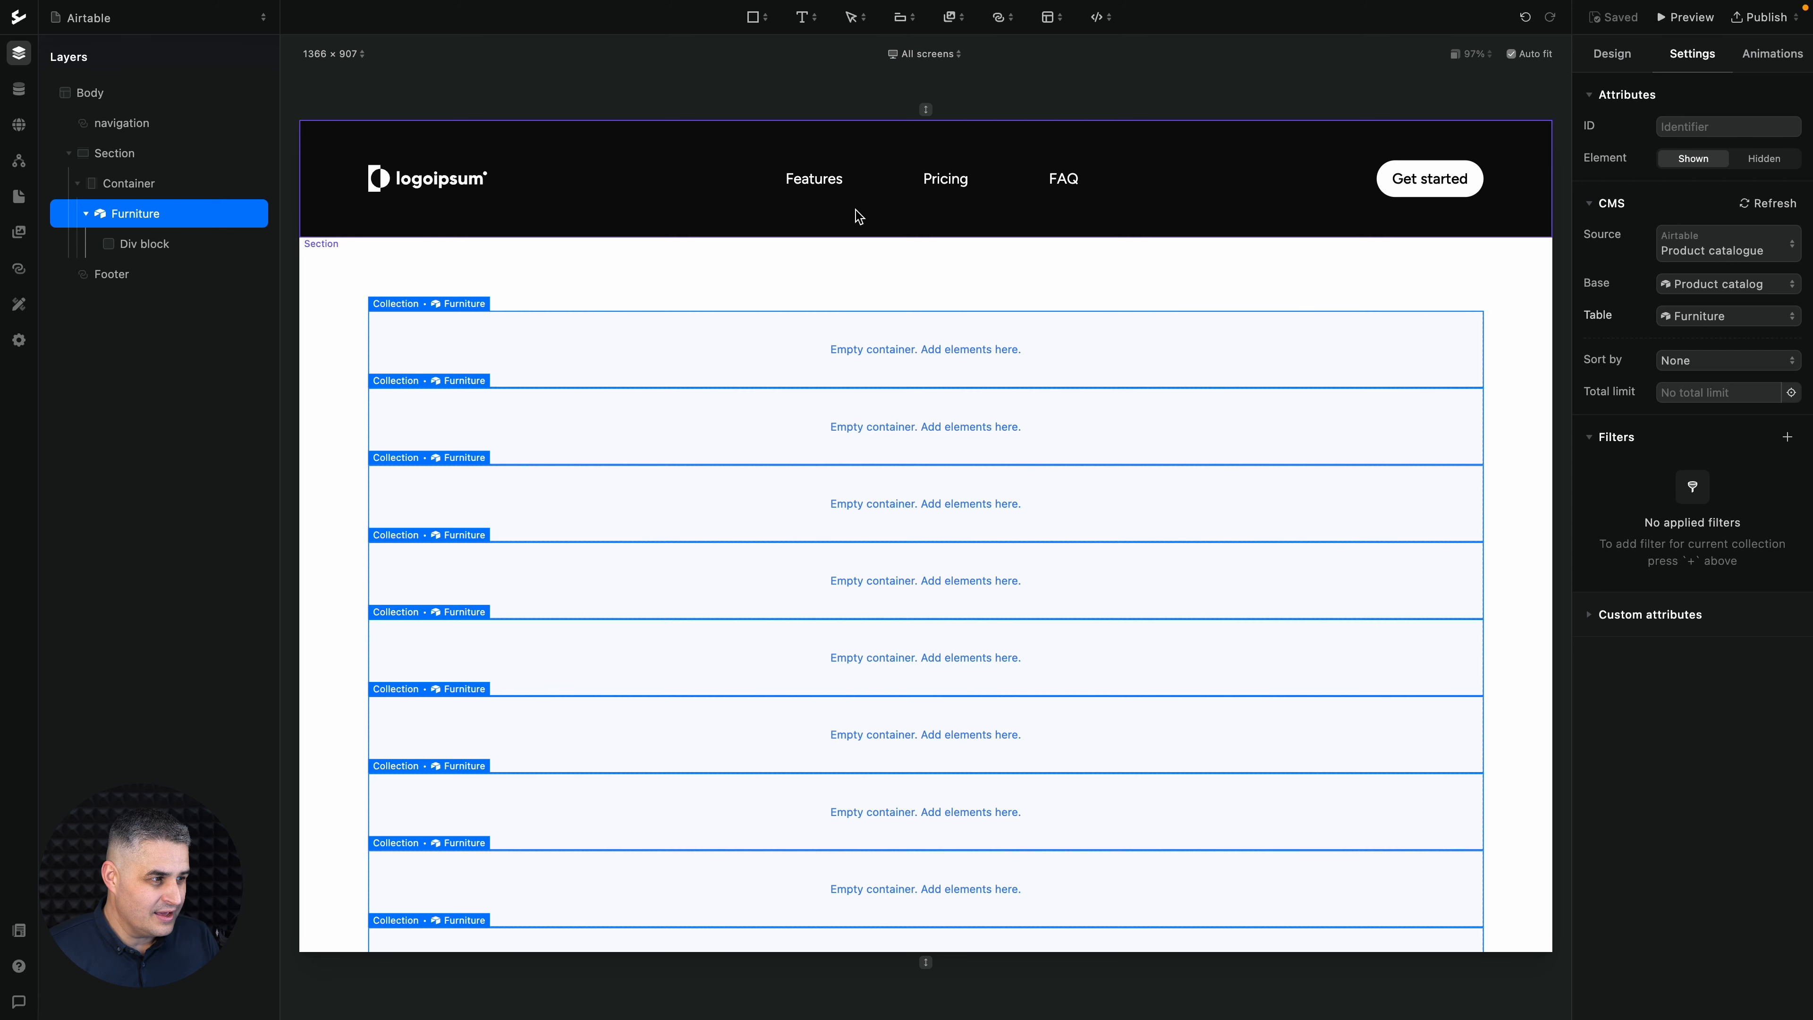
- Add a Heading 3 and a placeholder image to the div block nested in the Furniture collection
click(179, 244)
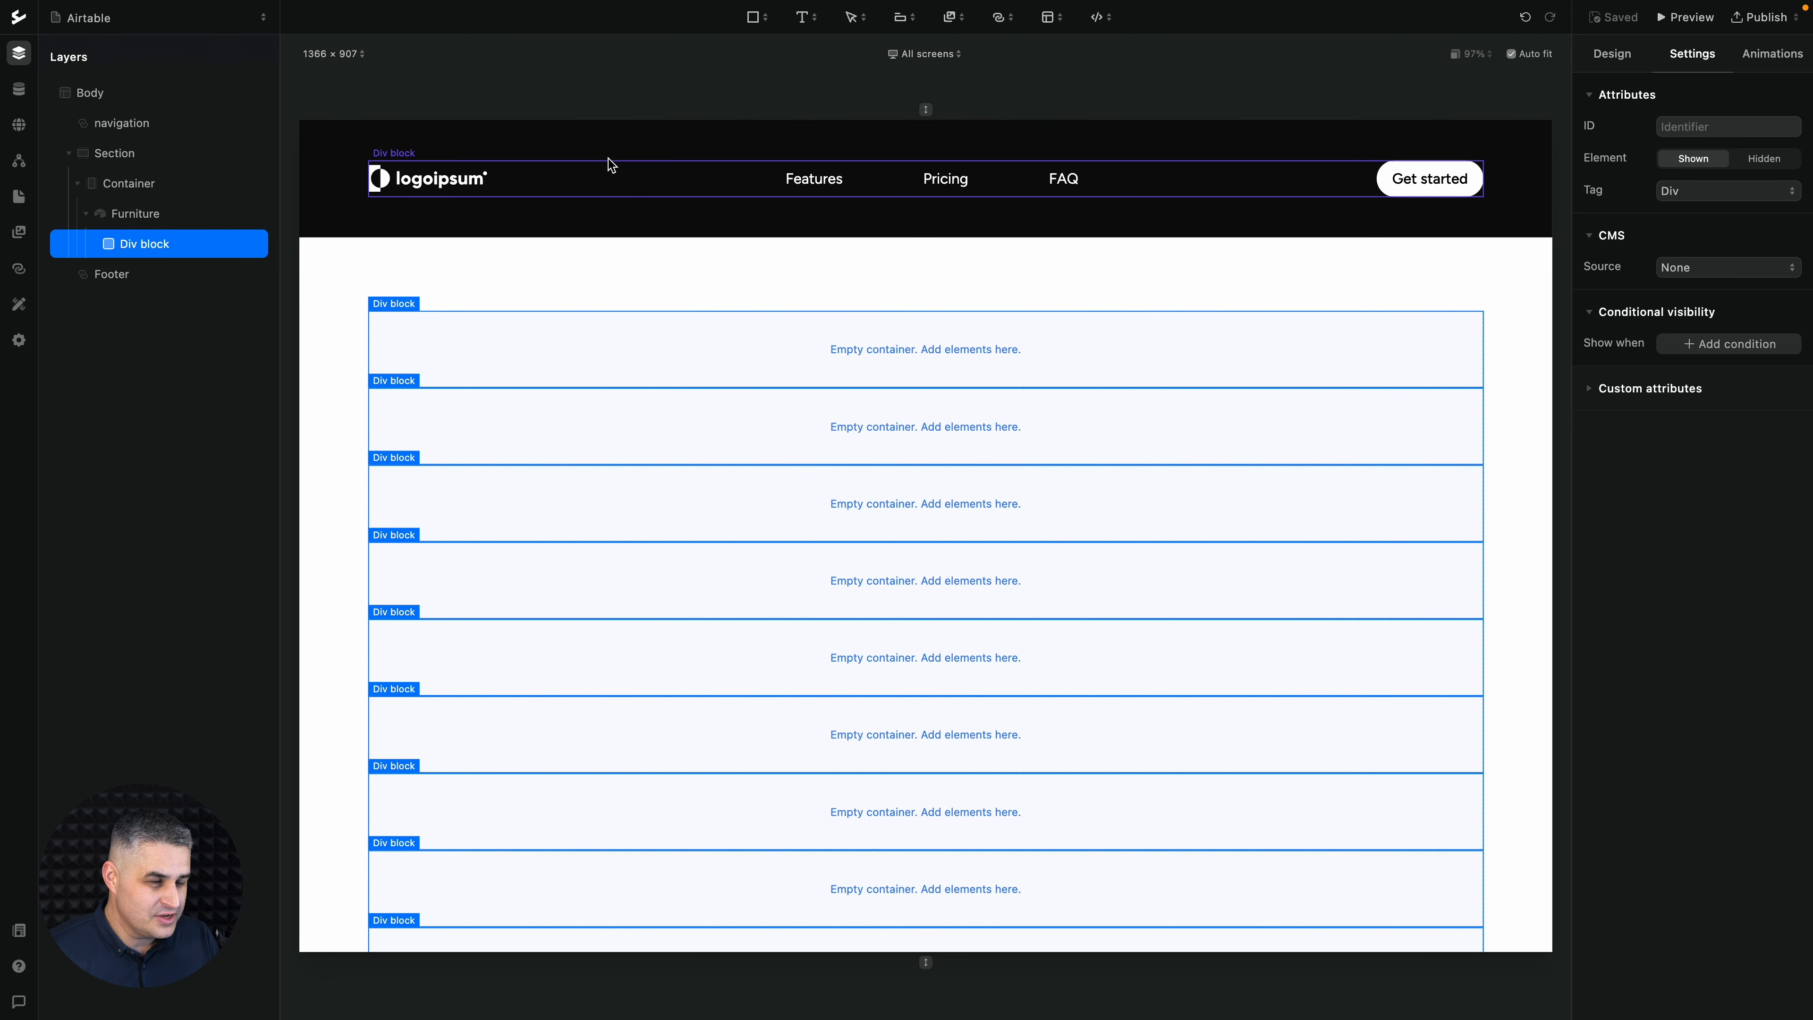
click(805, 17)
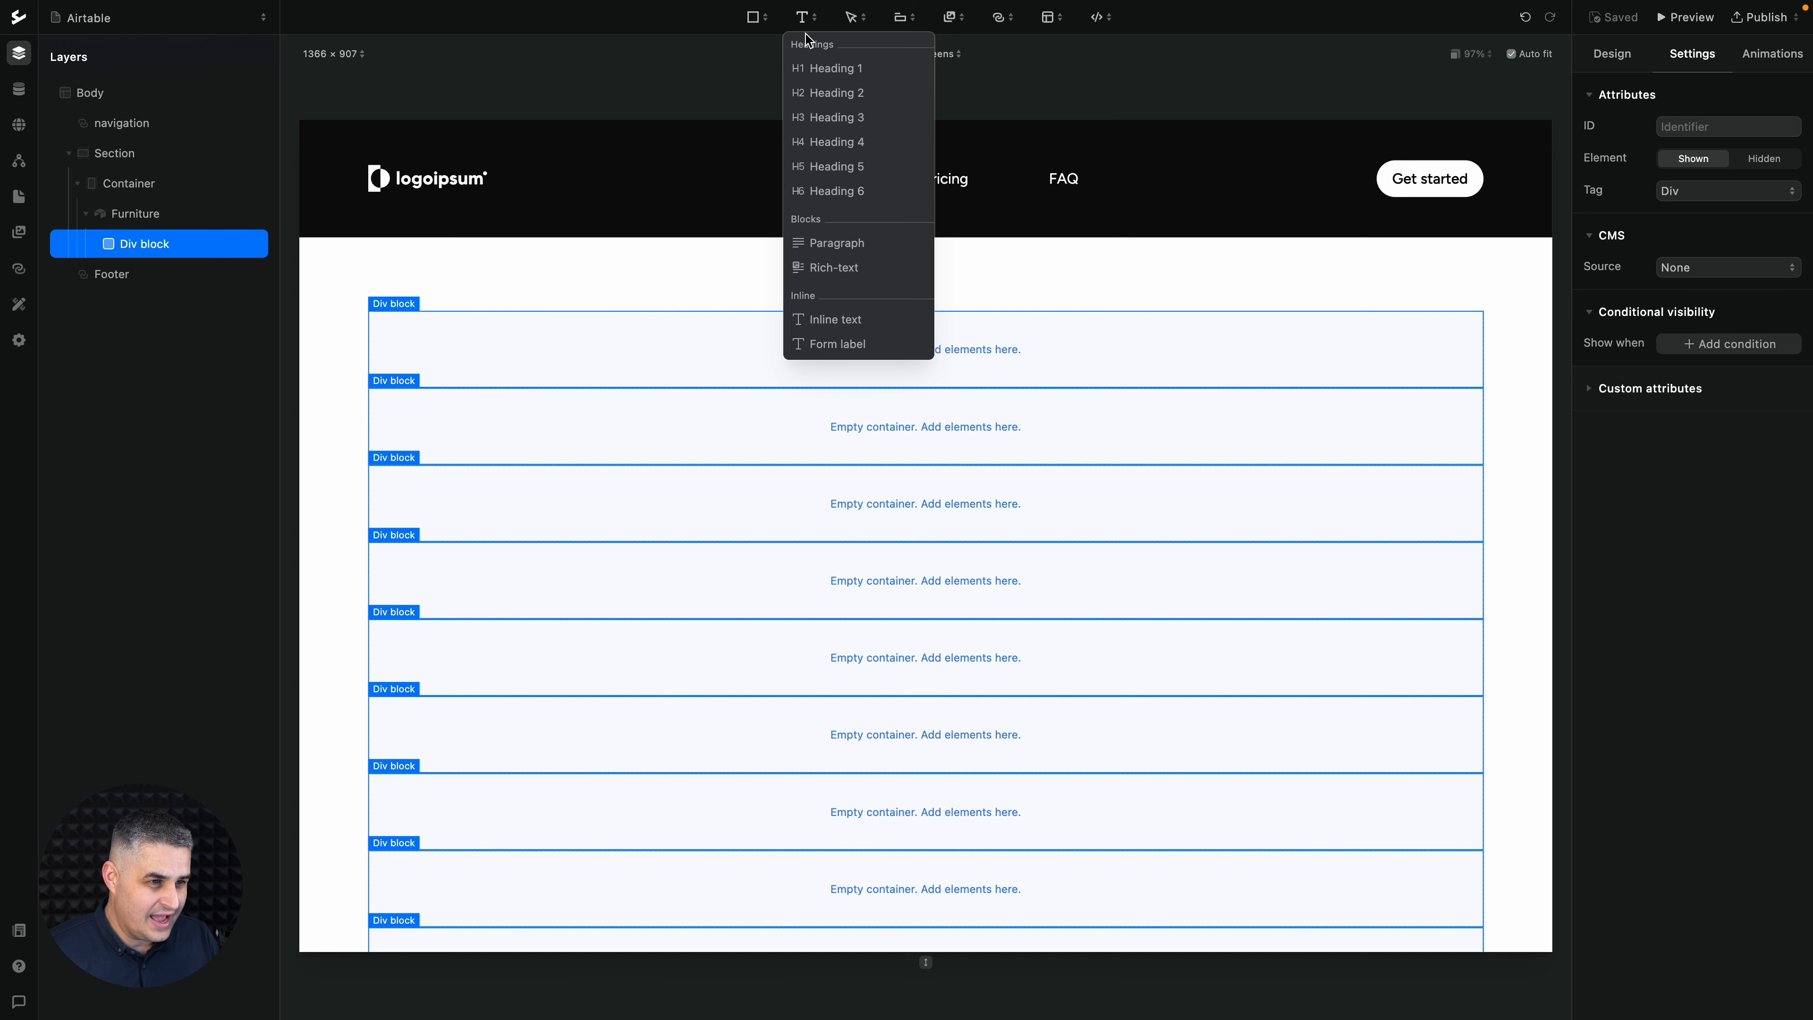
click(819, 118)
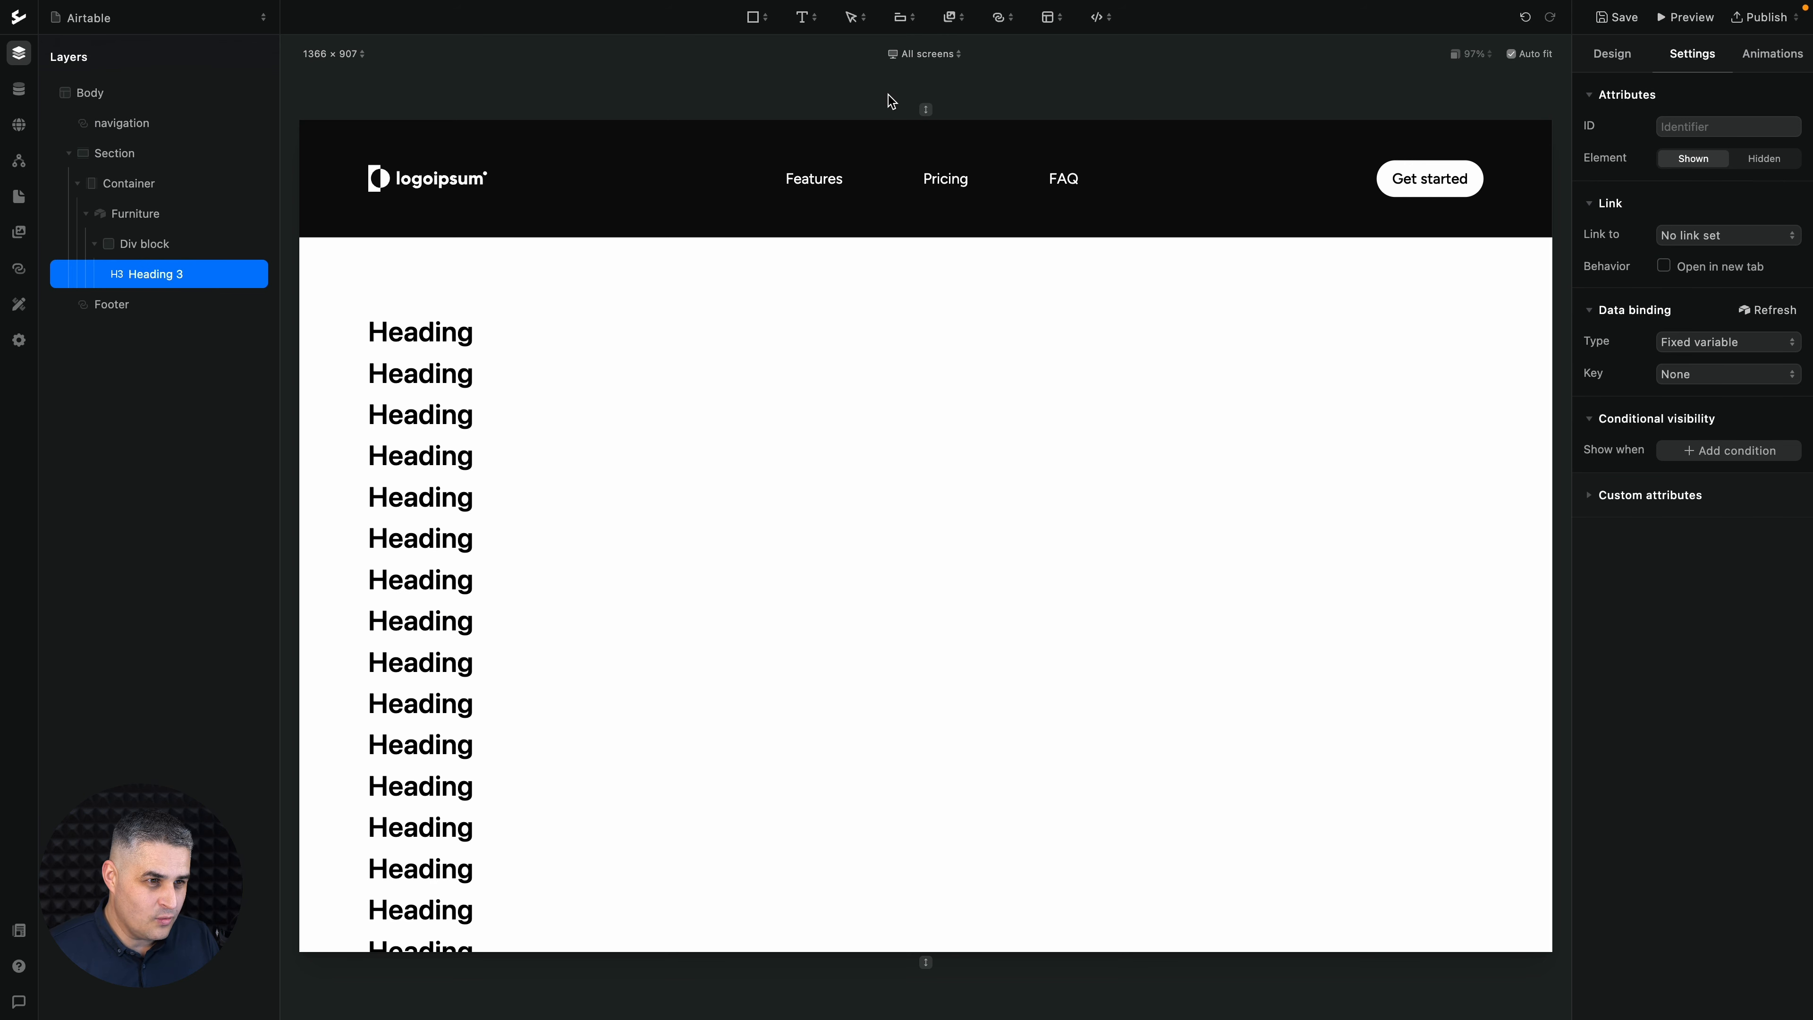
click(960, 27)
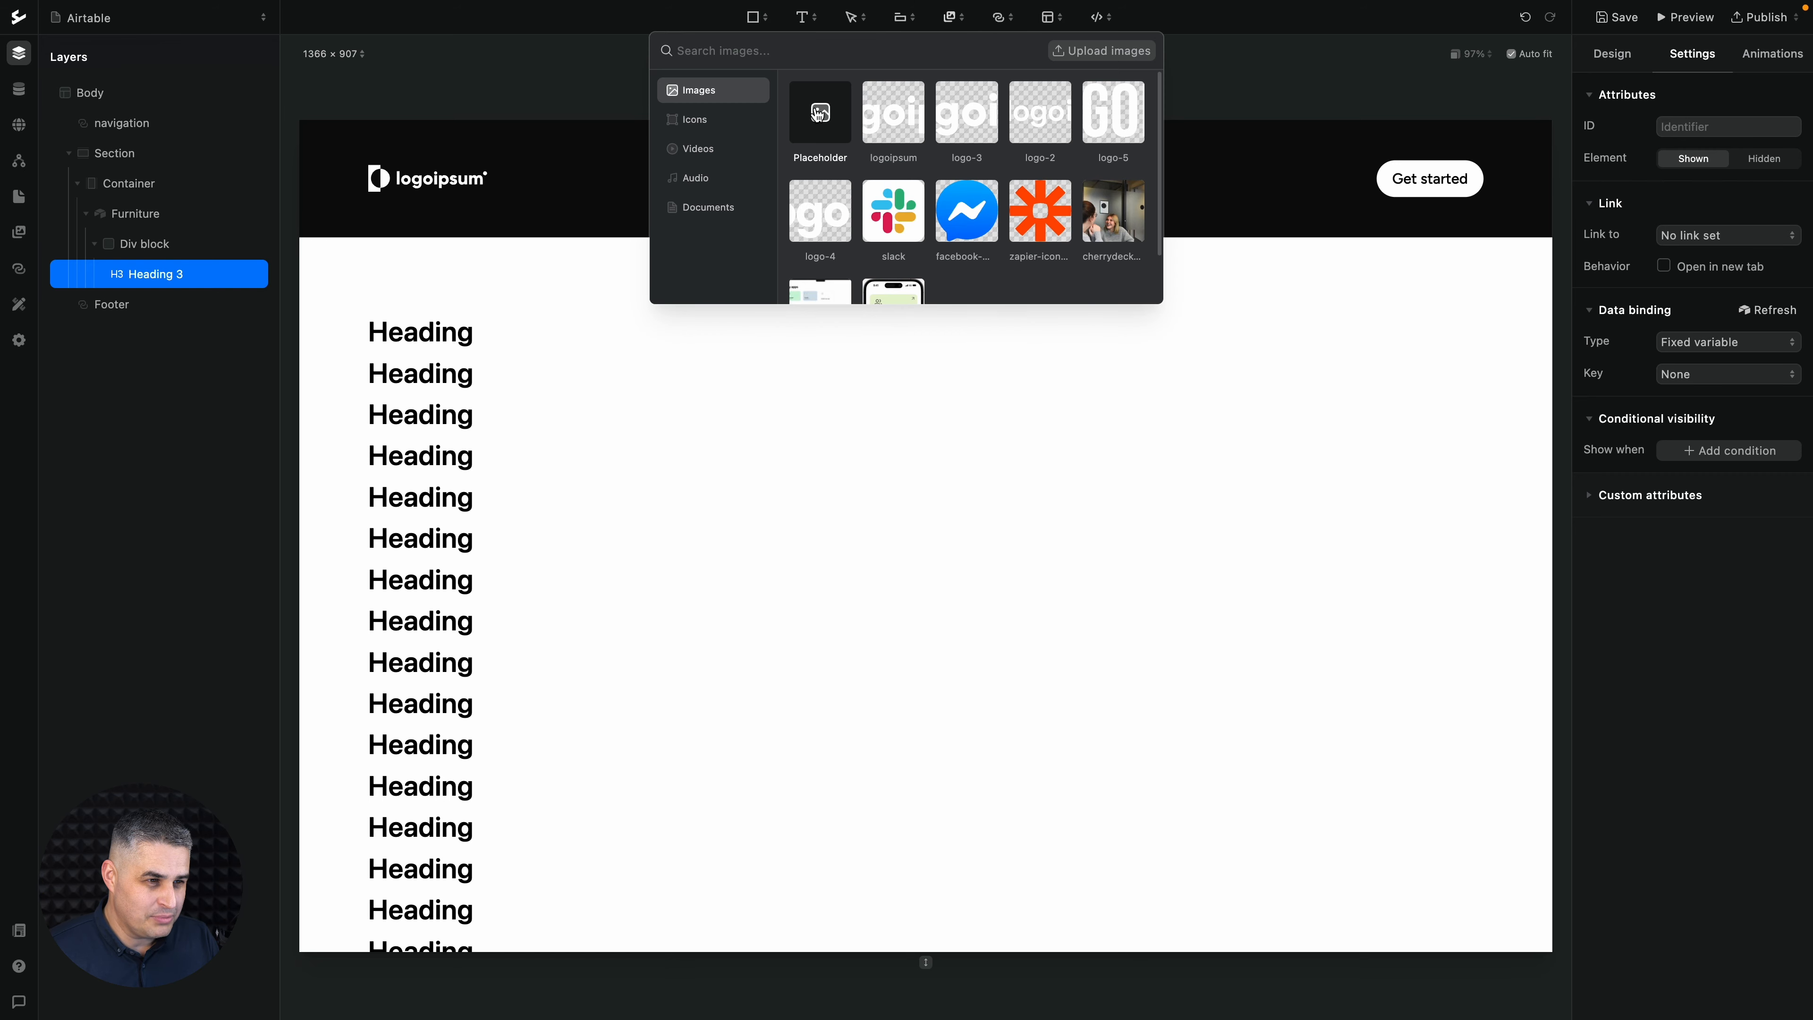
click(819, 114)
click(919, 464)
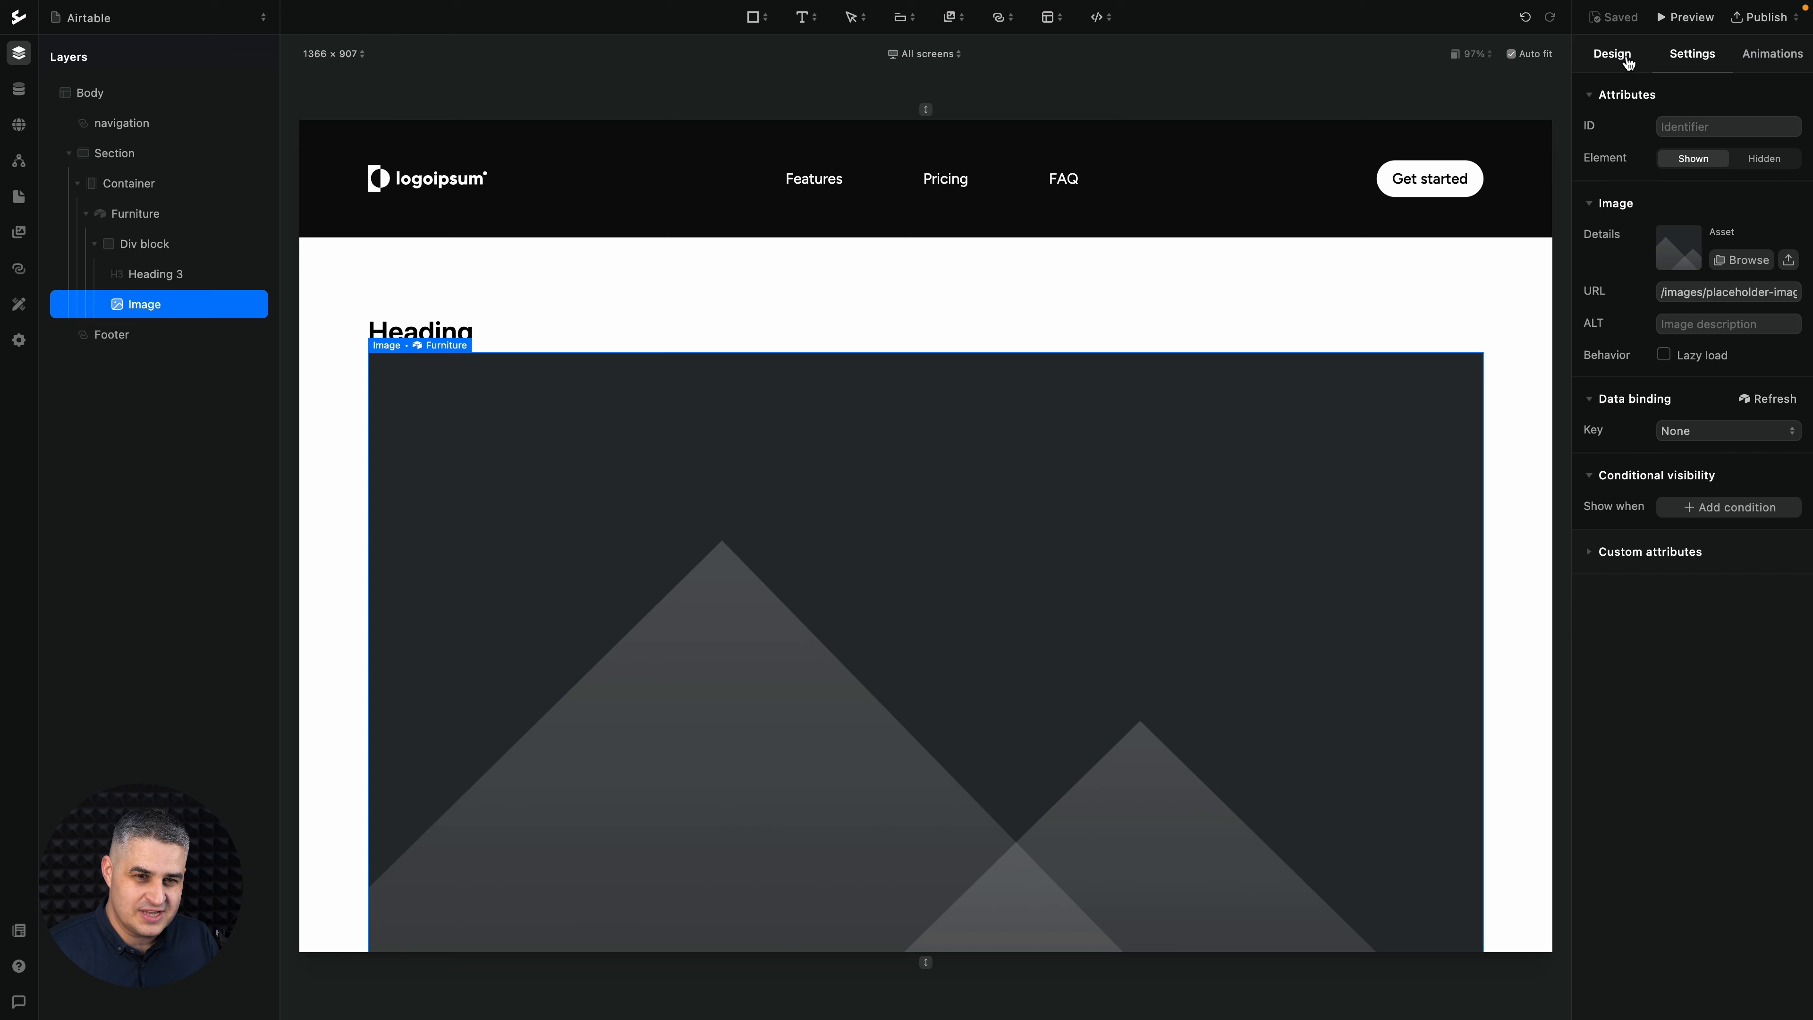
- Set the placeholder image's width and height to 200 px each
click(1616, 56)
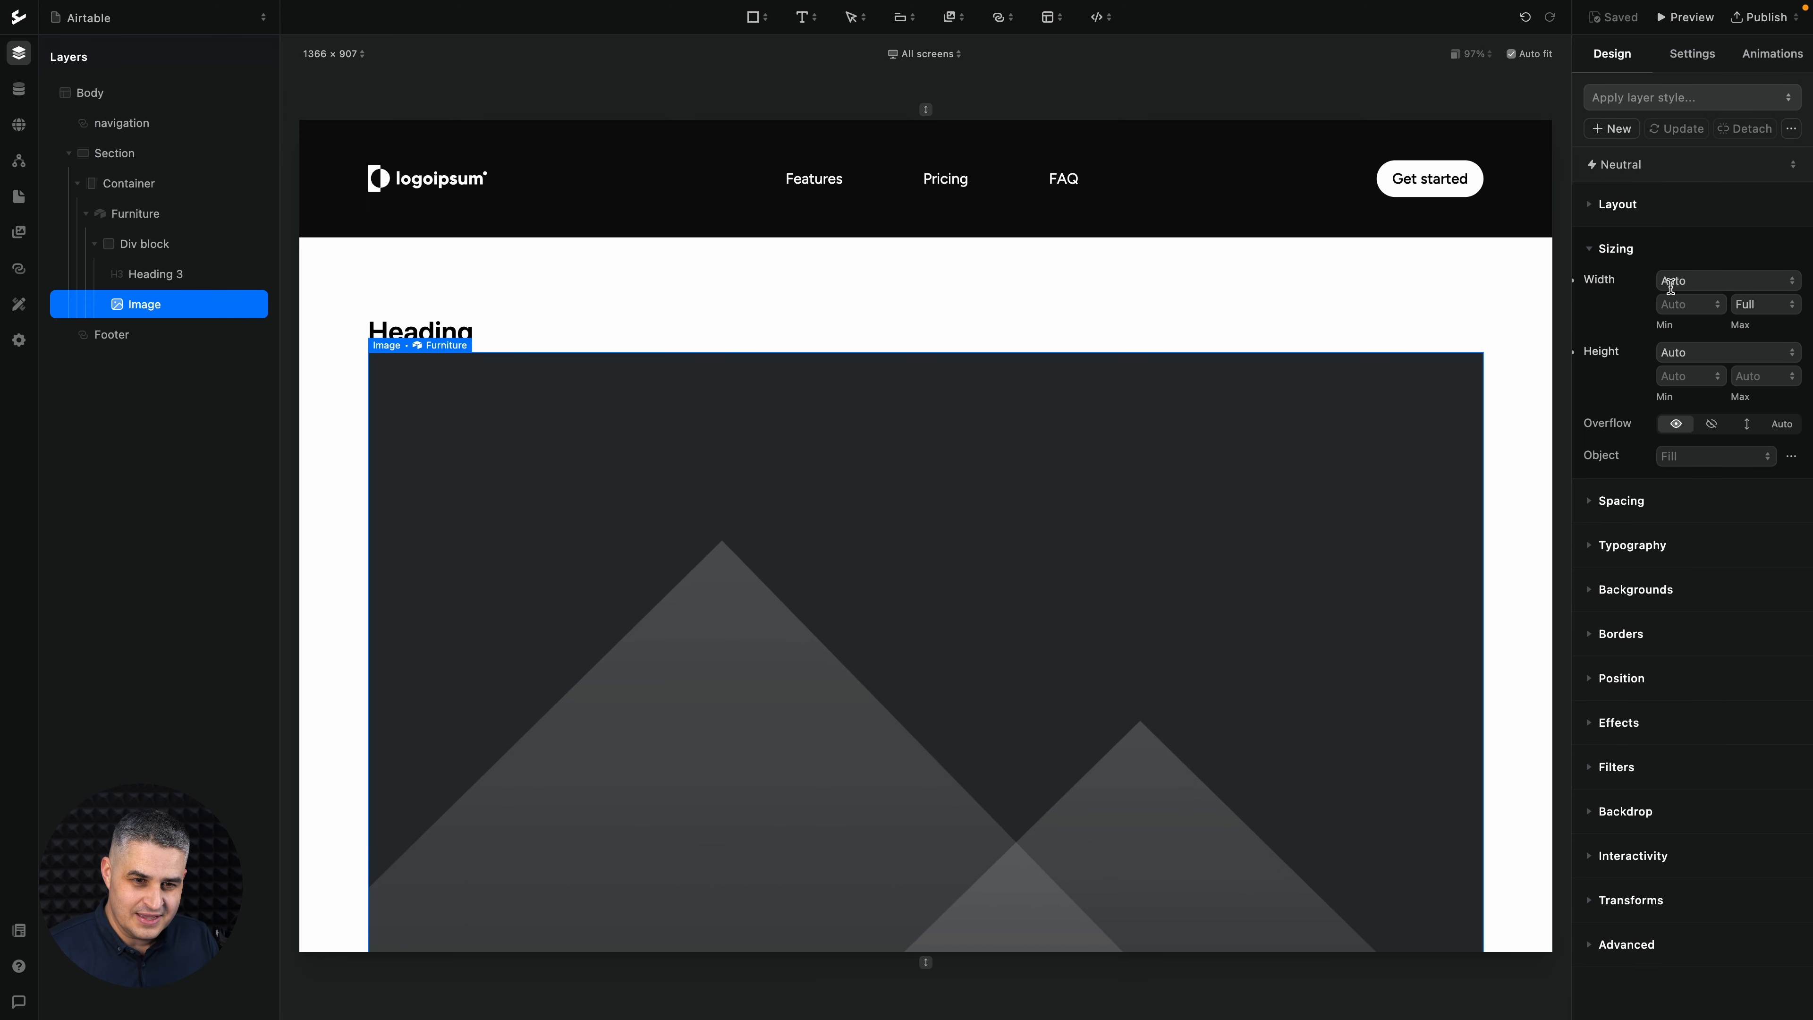
click(1671, 282)
text(200)
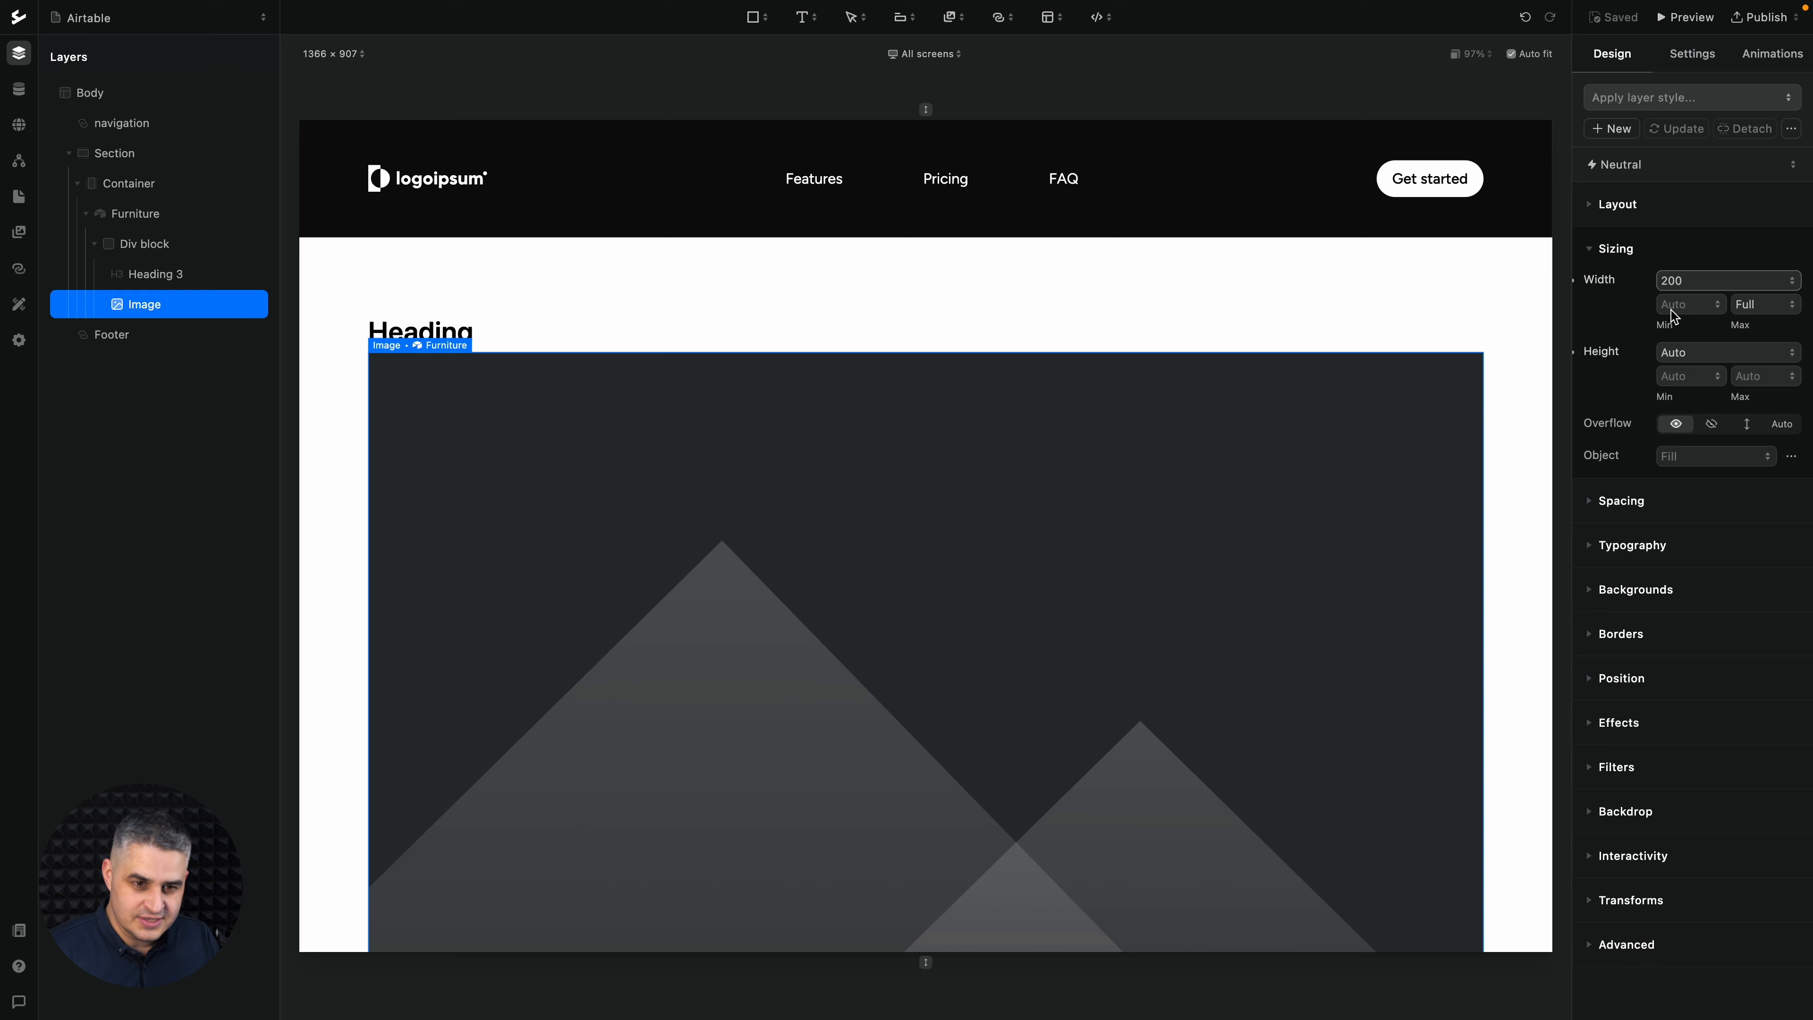
key(Return)
click(1670, 348)
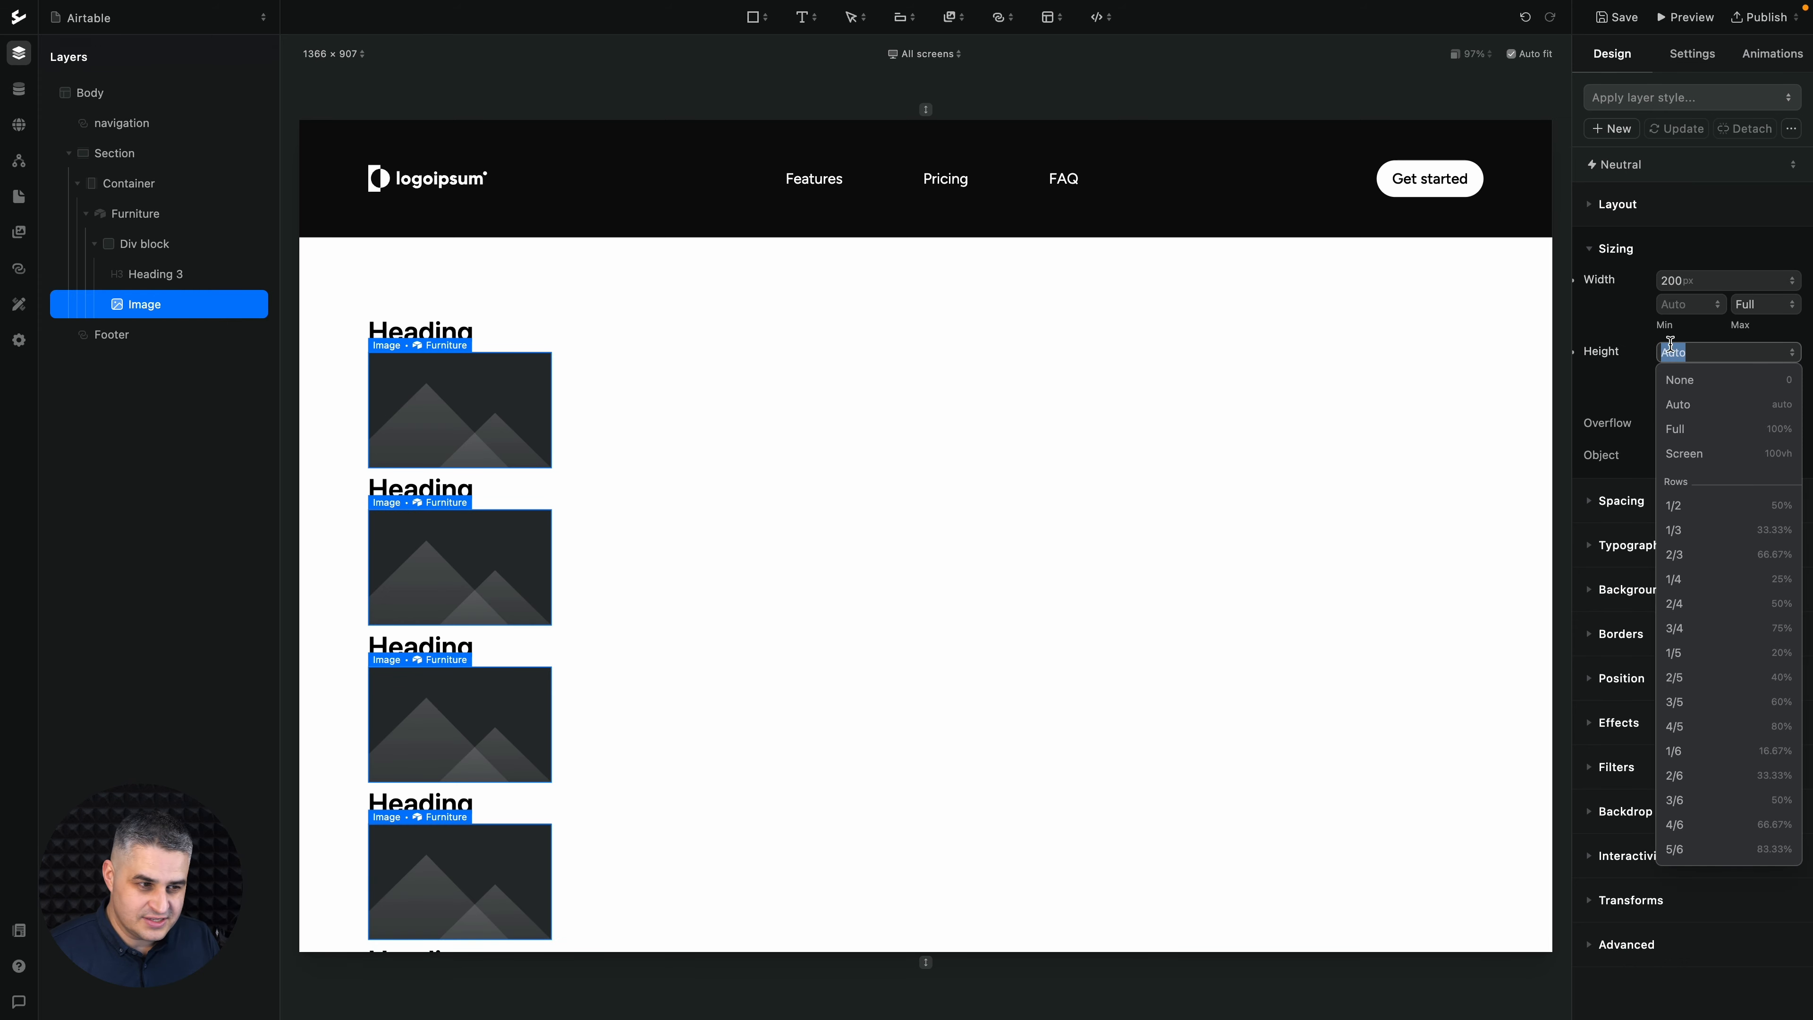
text(200)
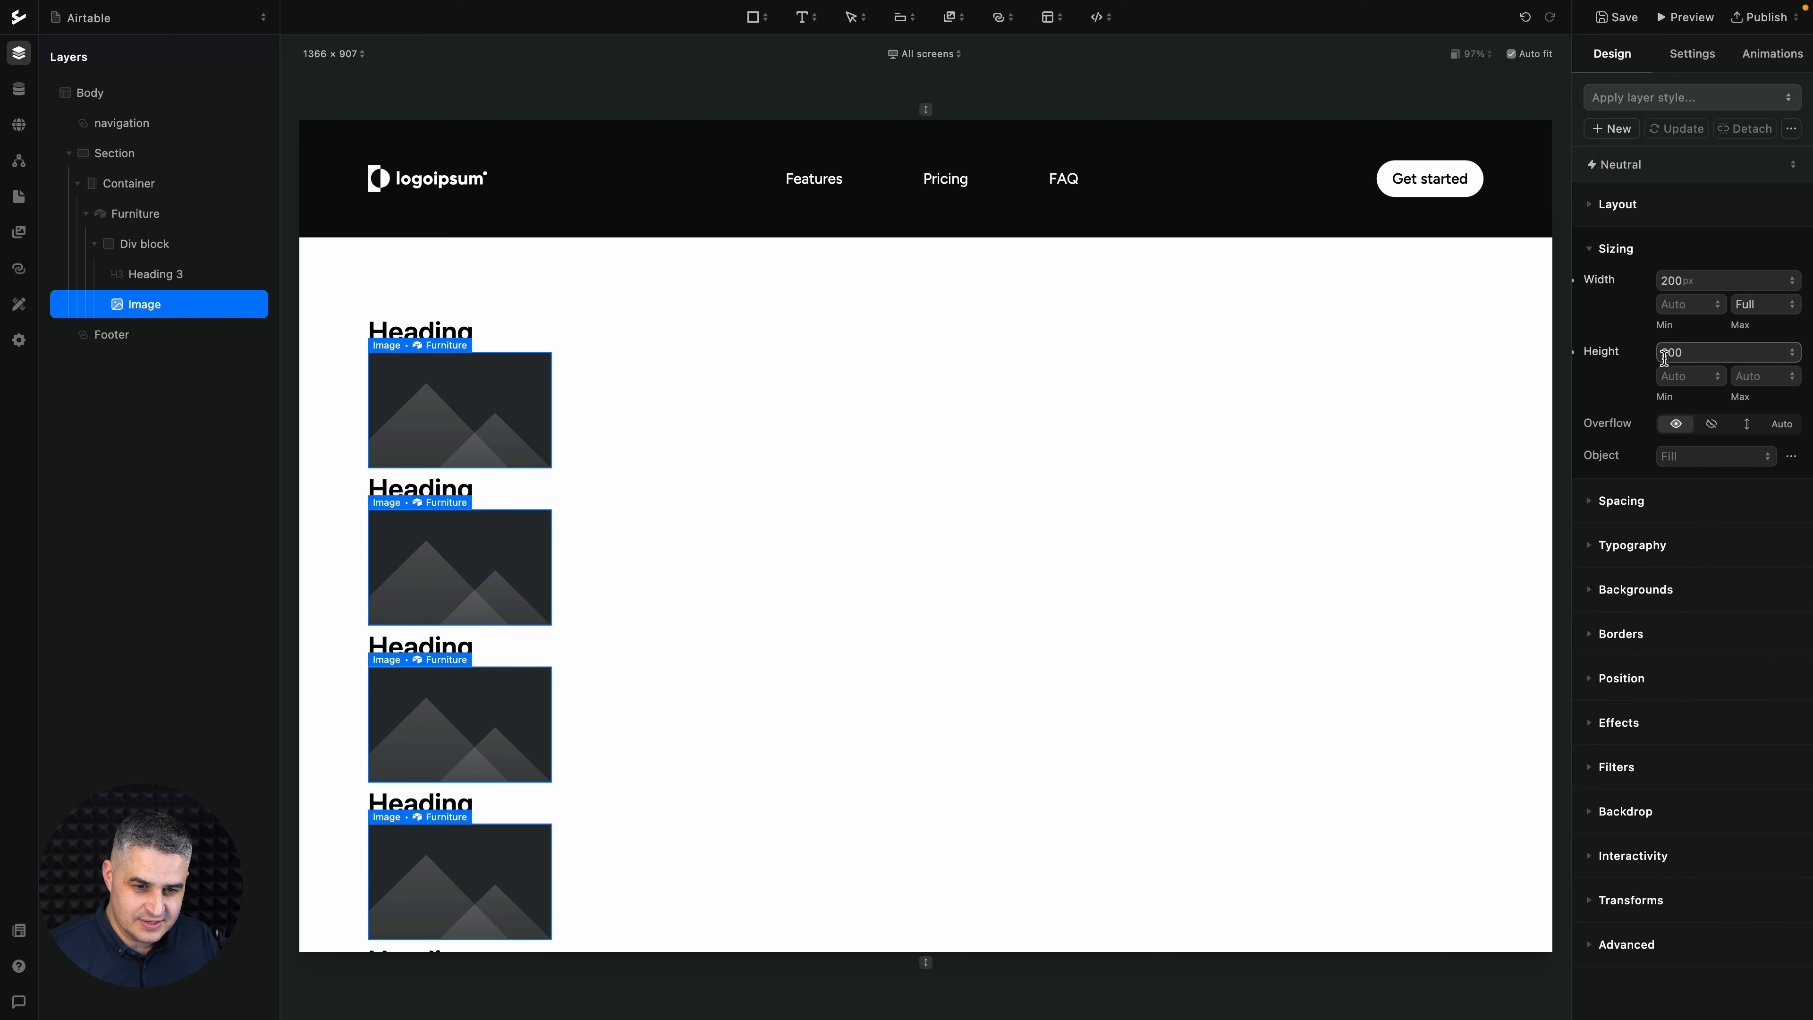
- Round the image's corners with the LG border radius
click(1609, 635)
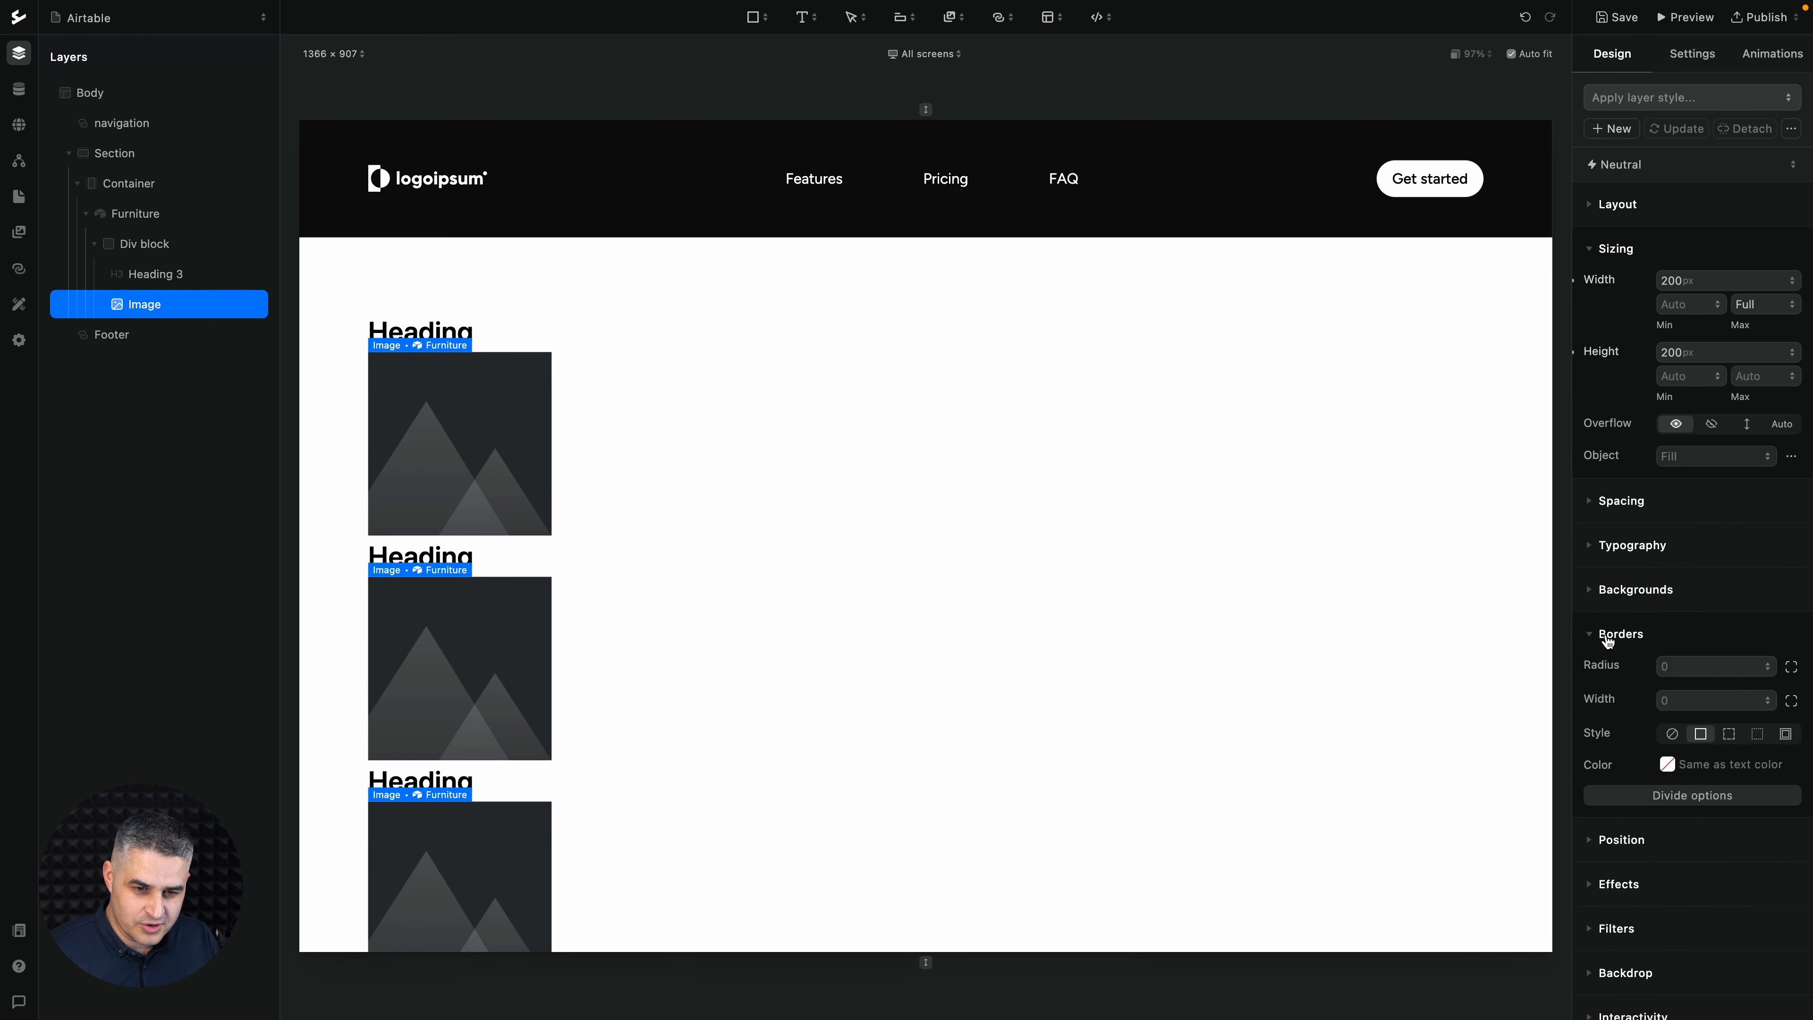
click(1677, 666)
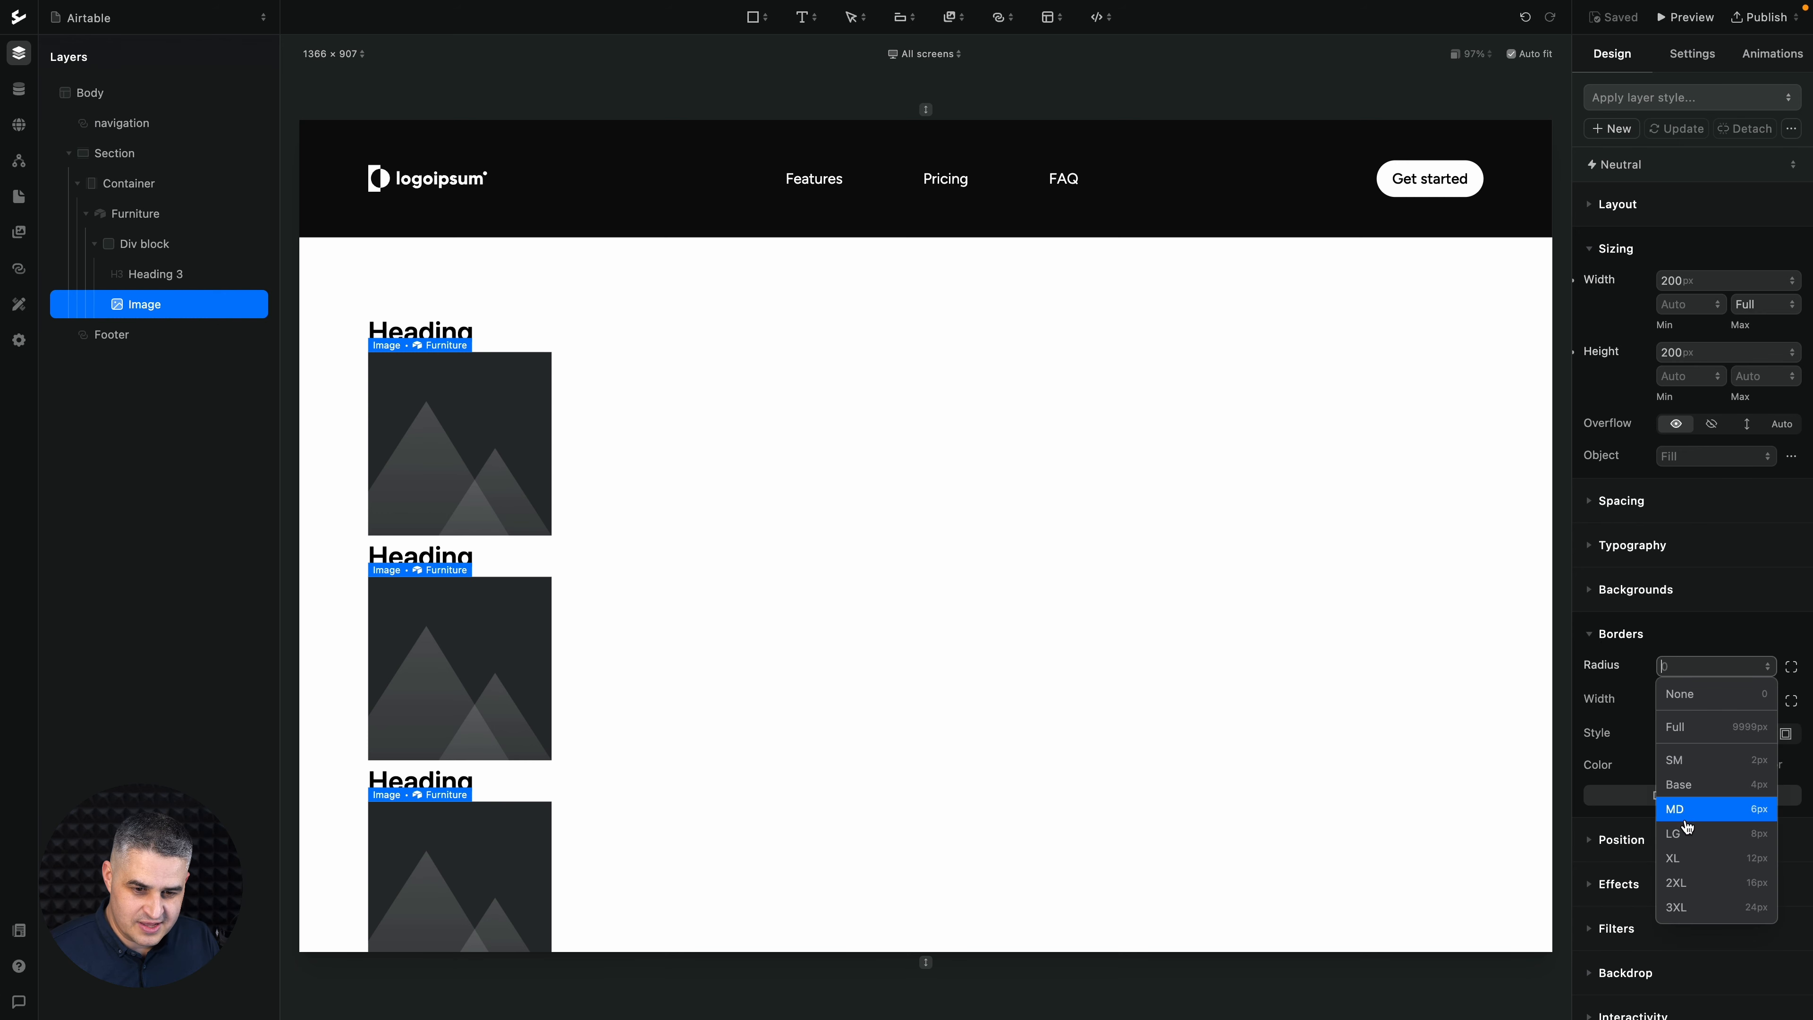
click(1687, 832)
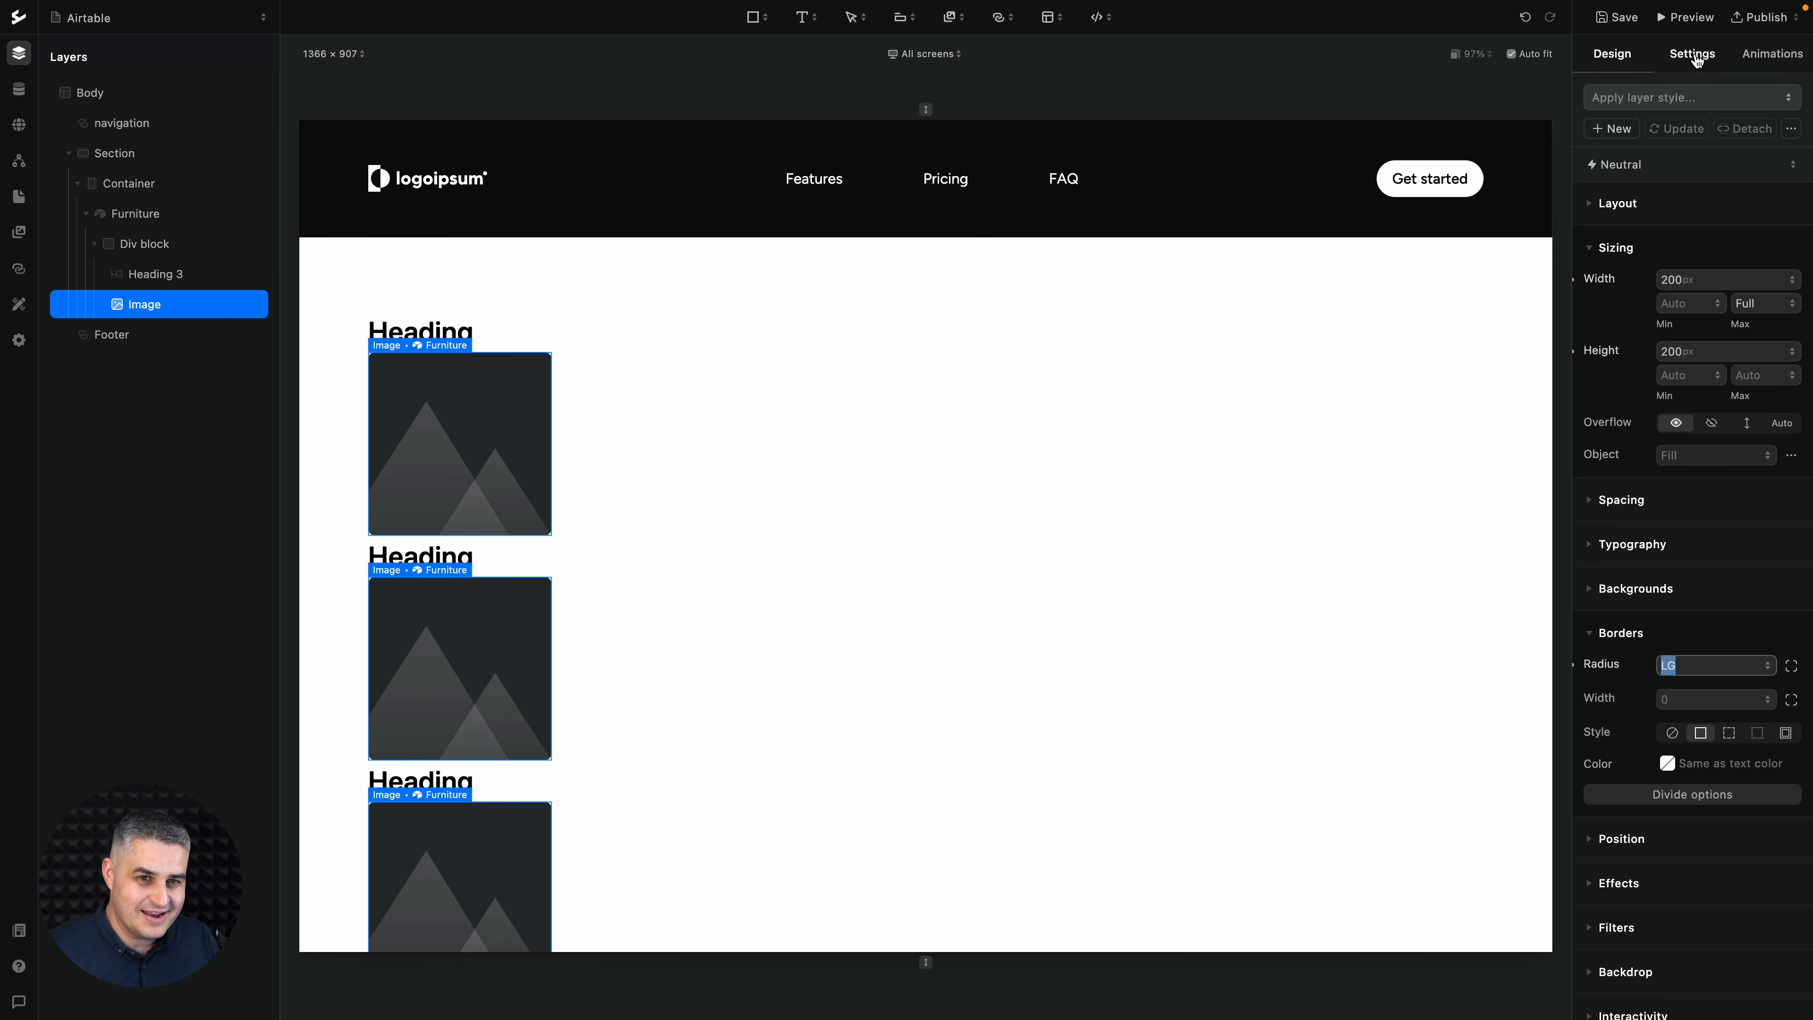
- Bind the image to the Images field of the Furniture table
click(1694, 55)
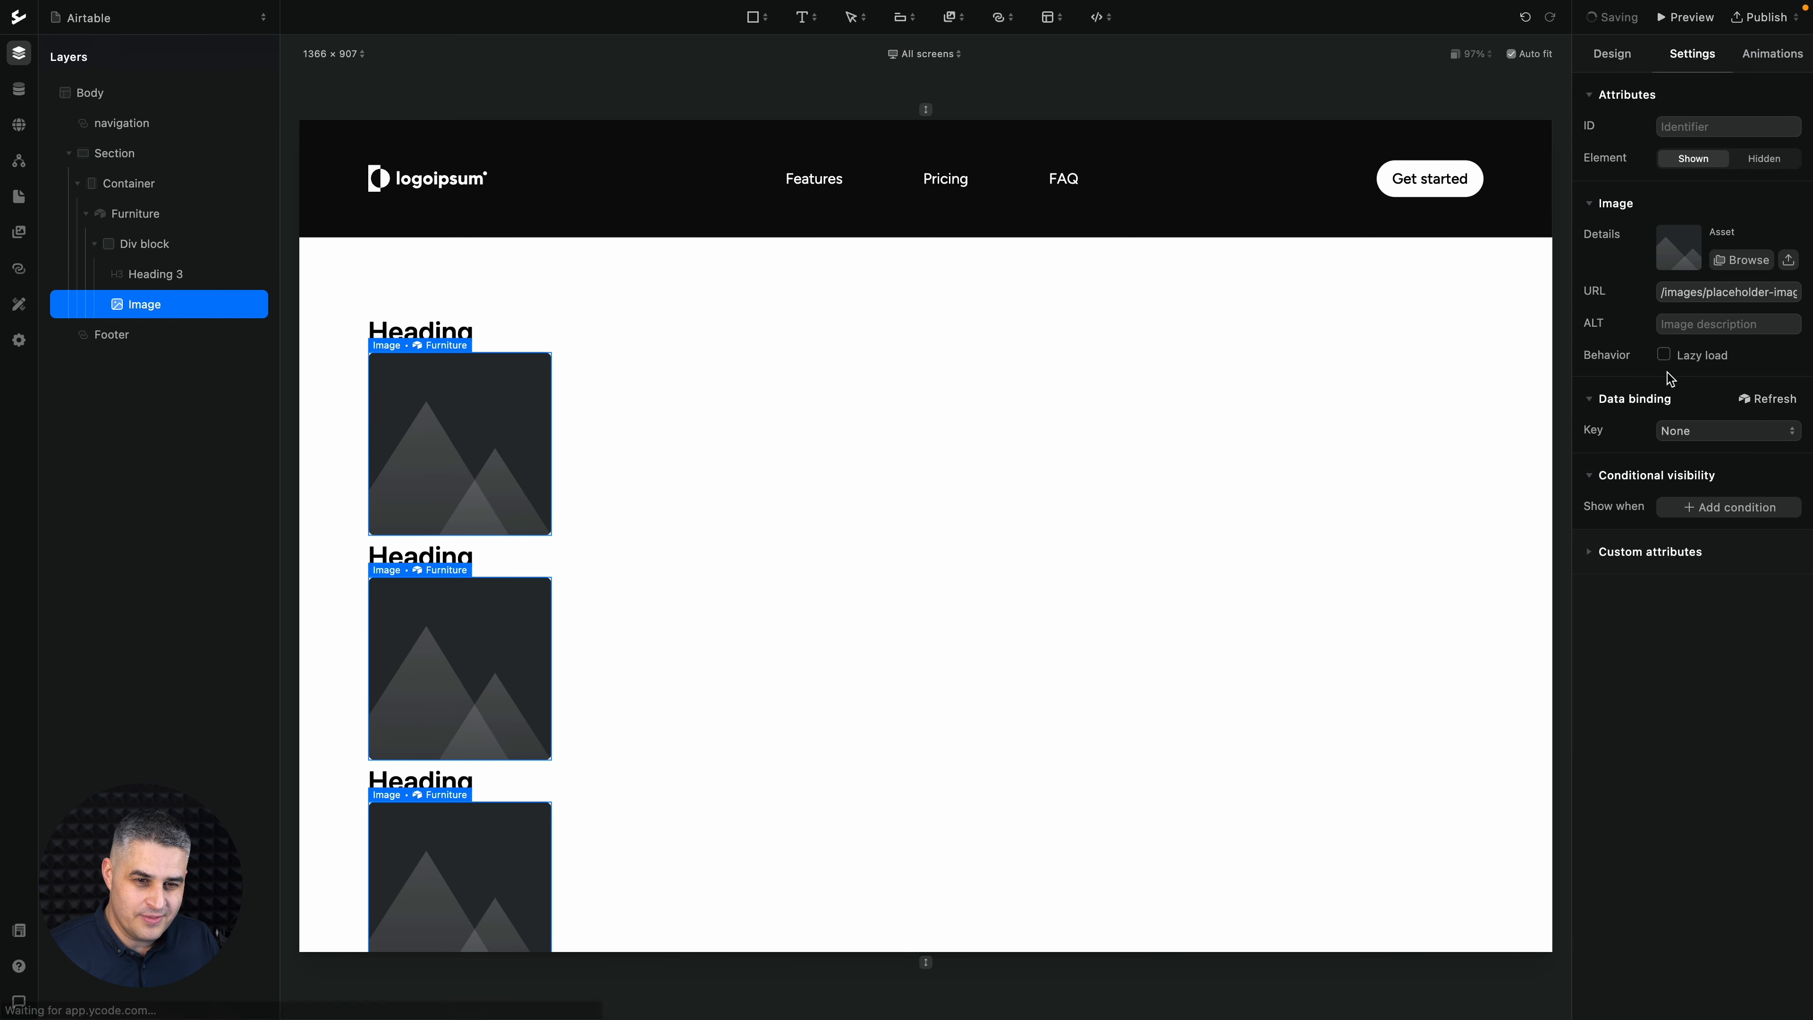
click(1713, 432)
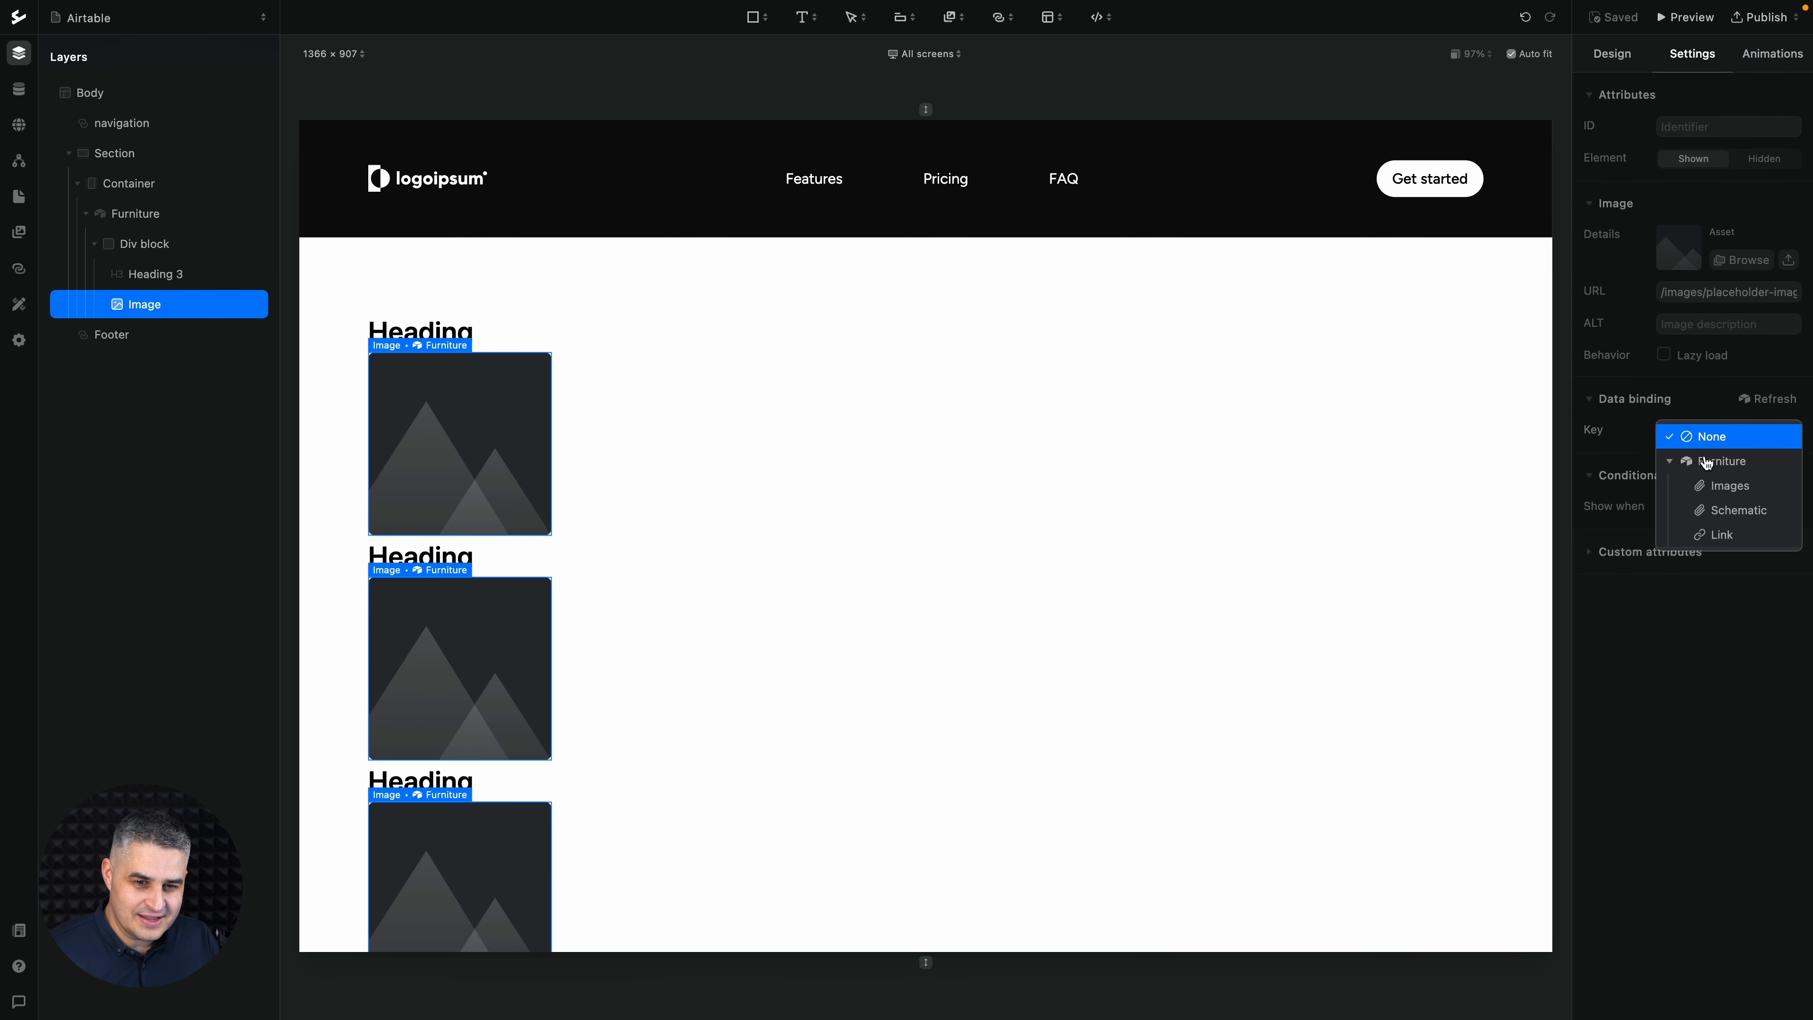
click(1712, 491)
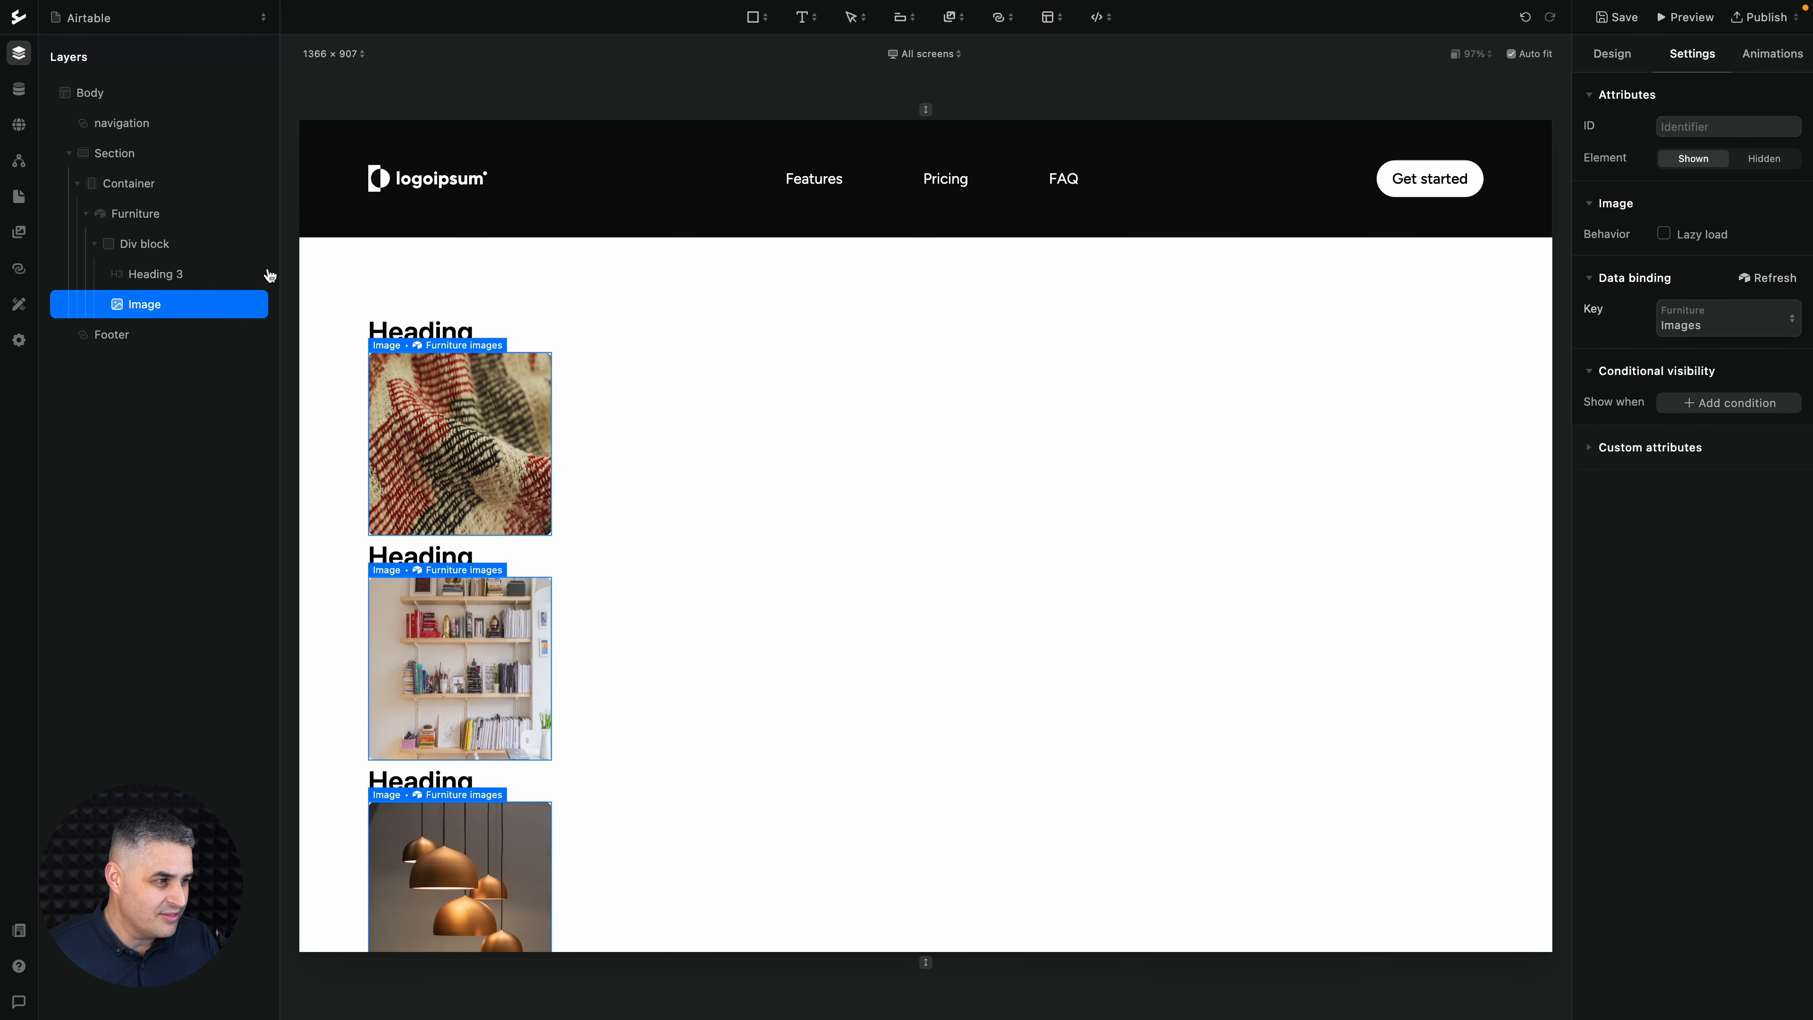
- Bind the Heading 3 to the Name field of the Furniture table
click(143, 276)
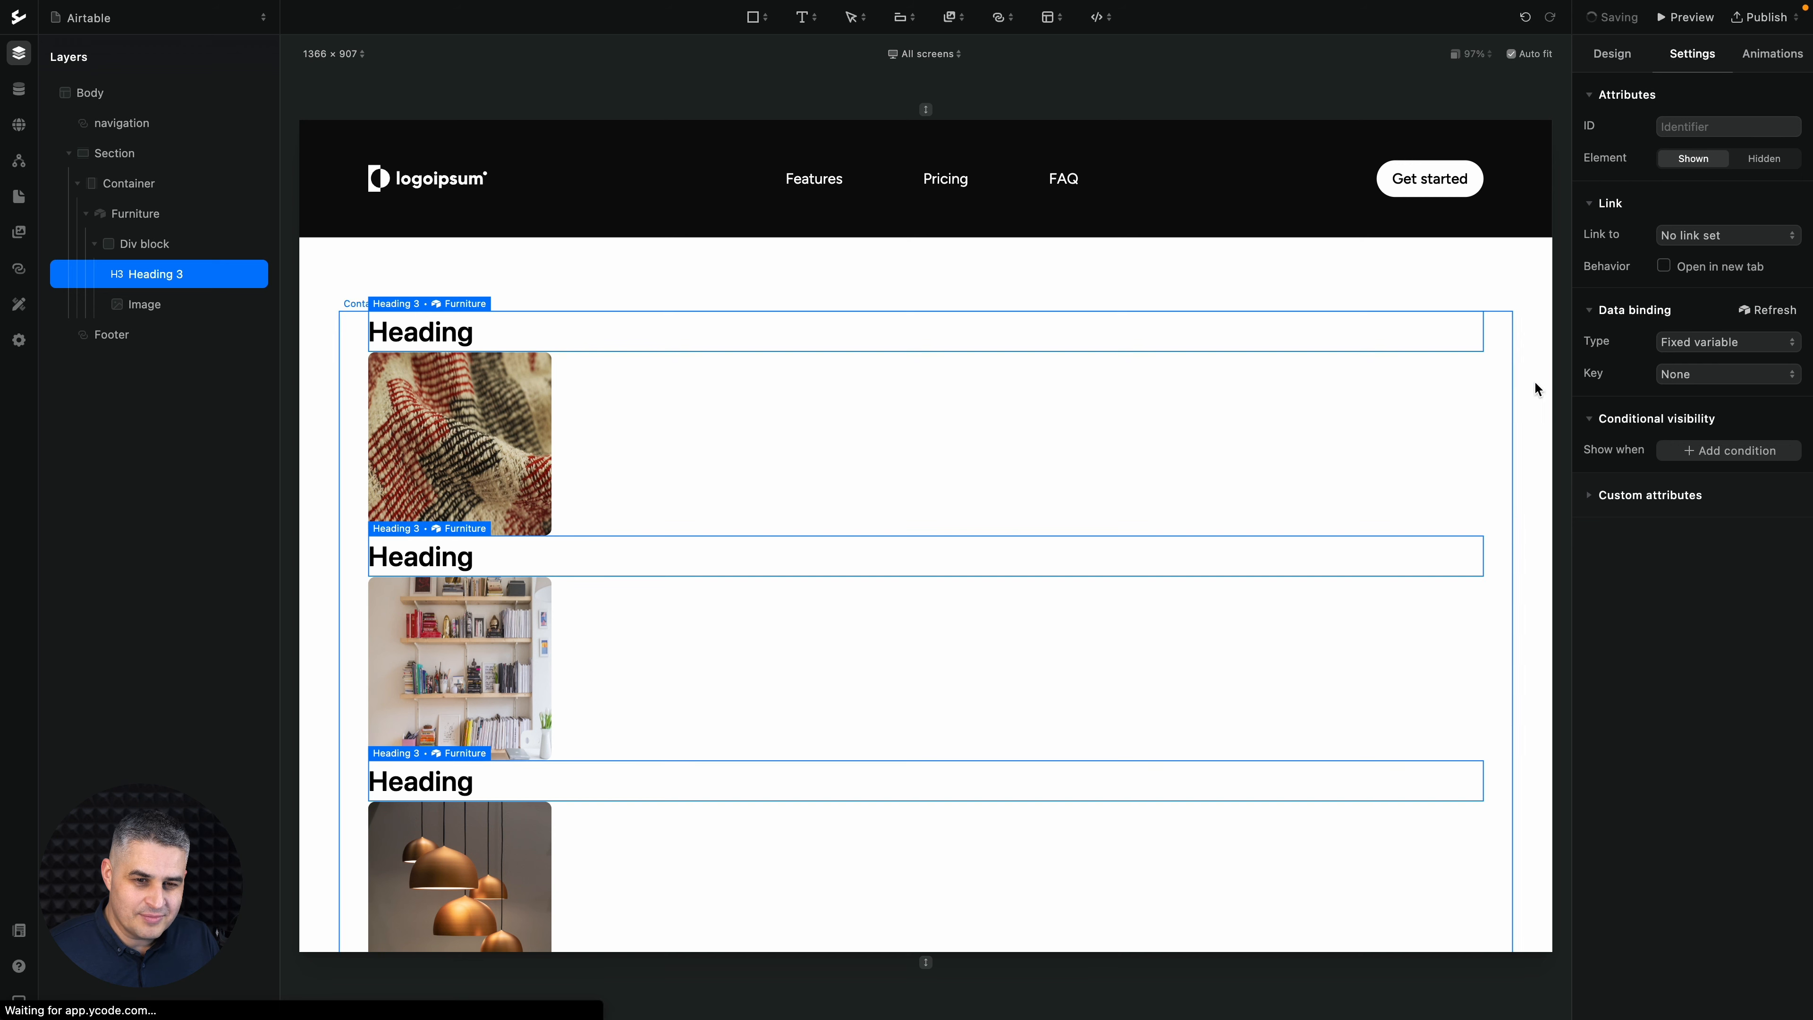
click(1685, 374)
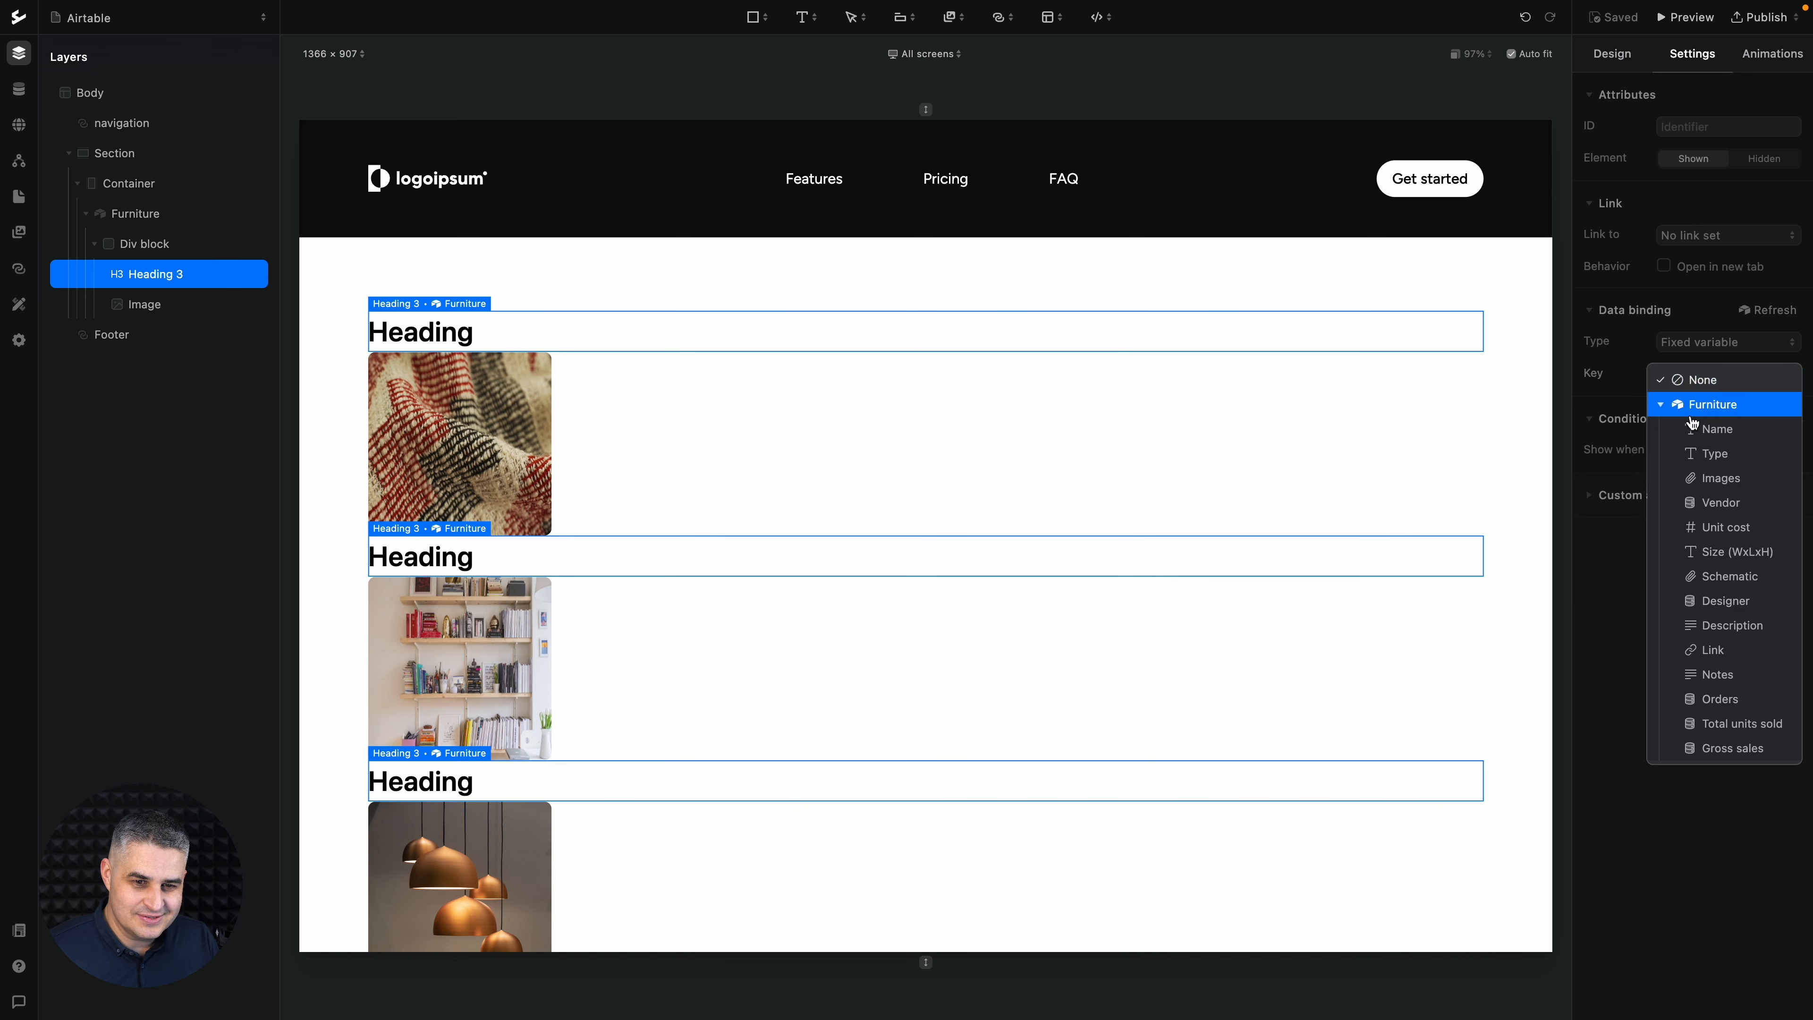
click(1692, 429)
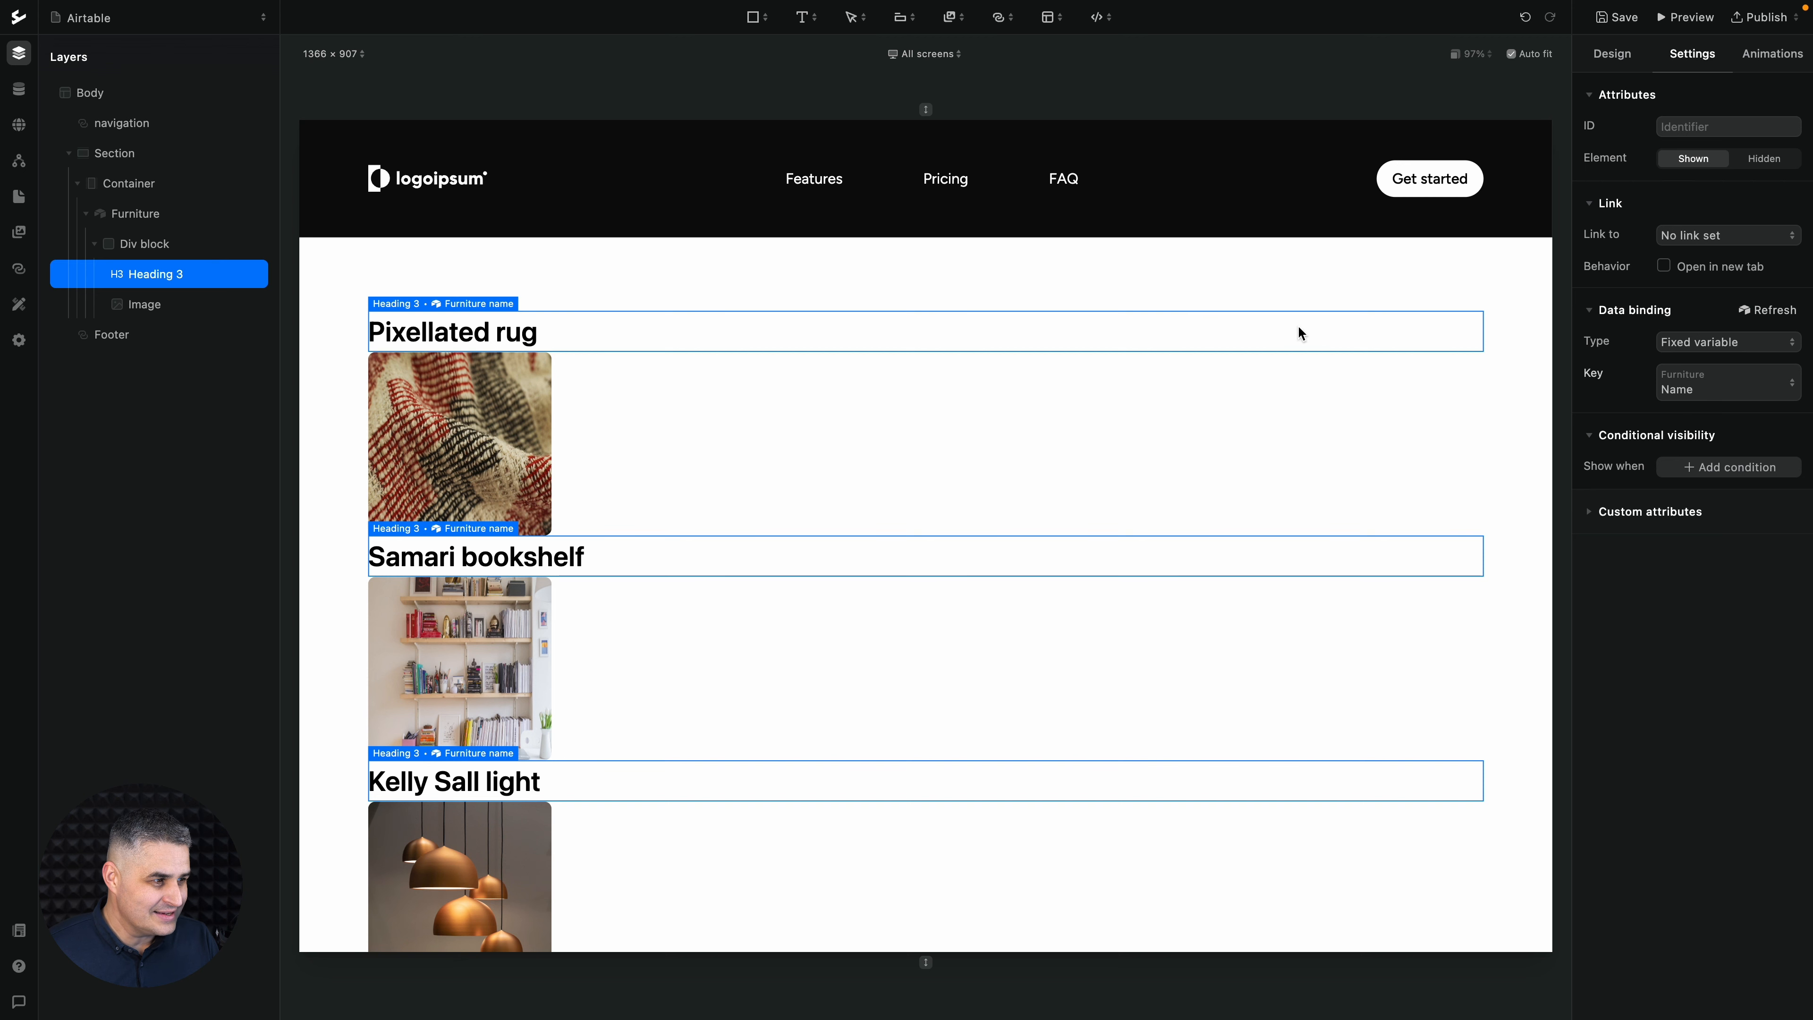
- Add a paragraph directly inside the Furniture collection block, below its nested div block
click(158, 219)
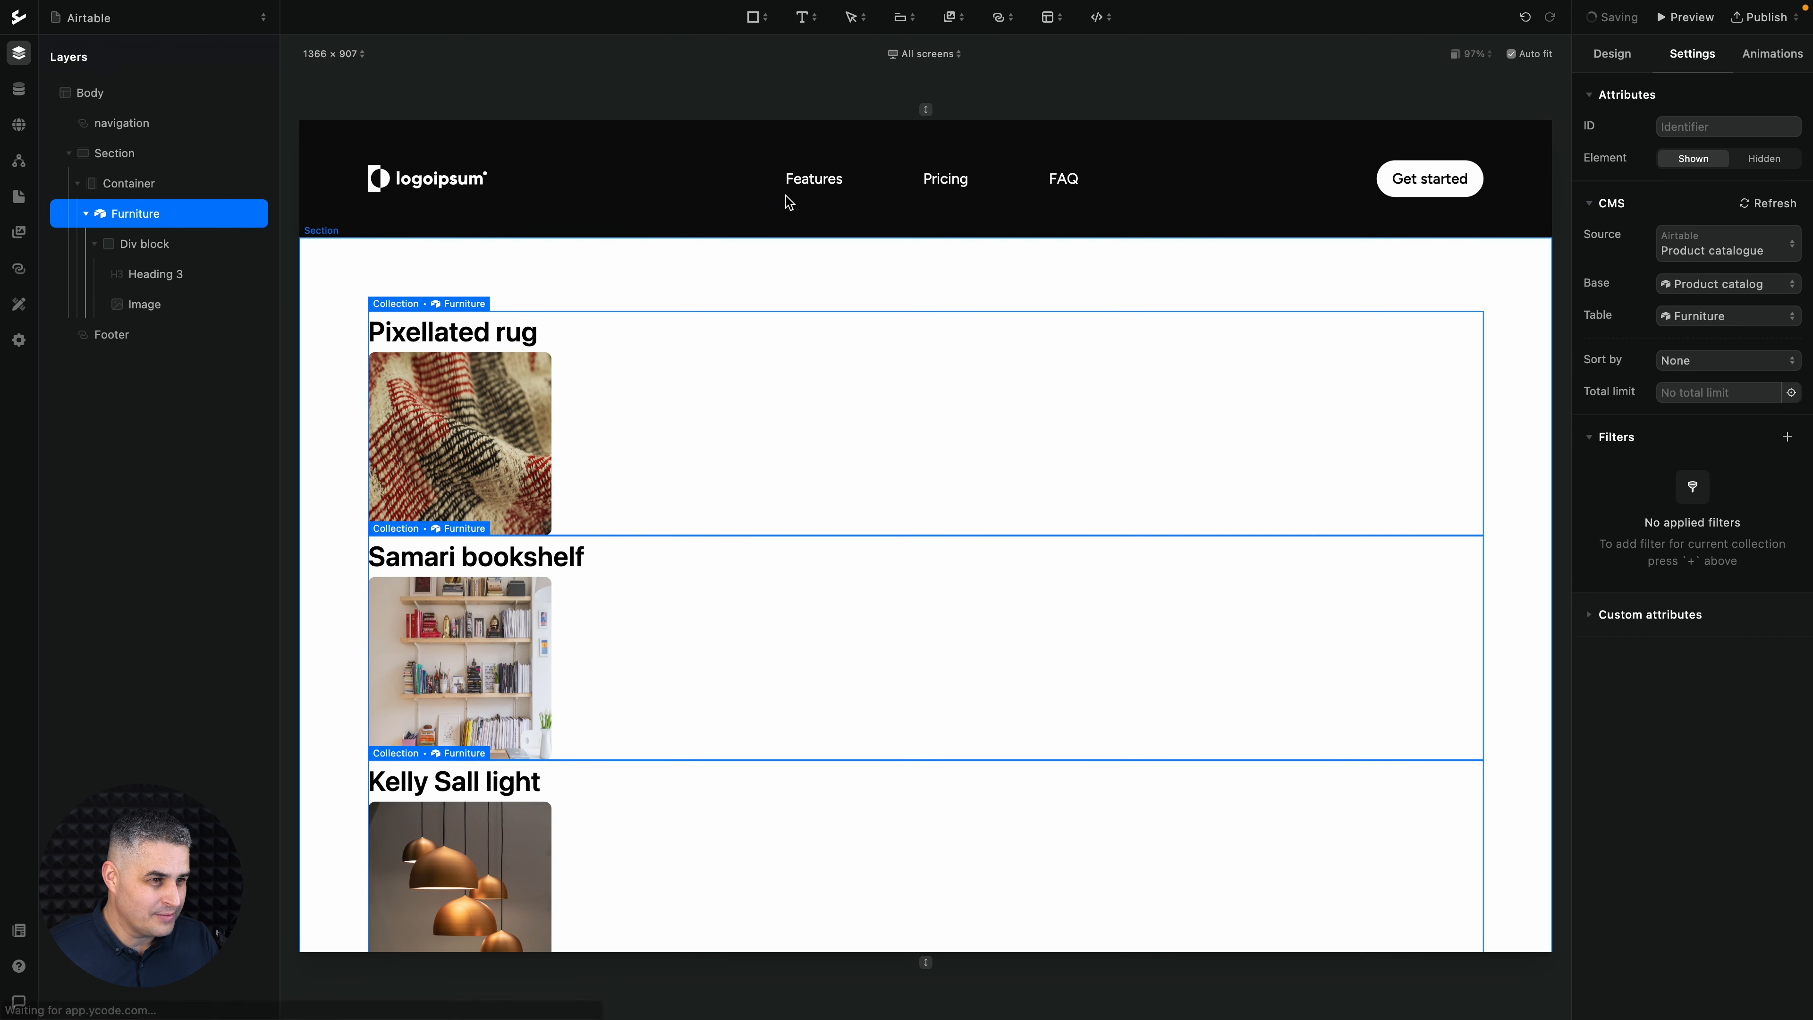
click(807, 20)
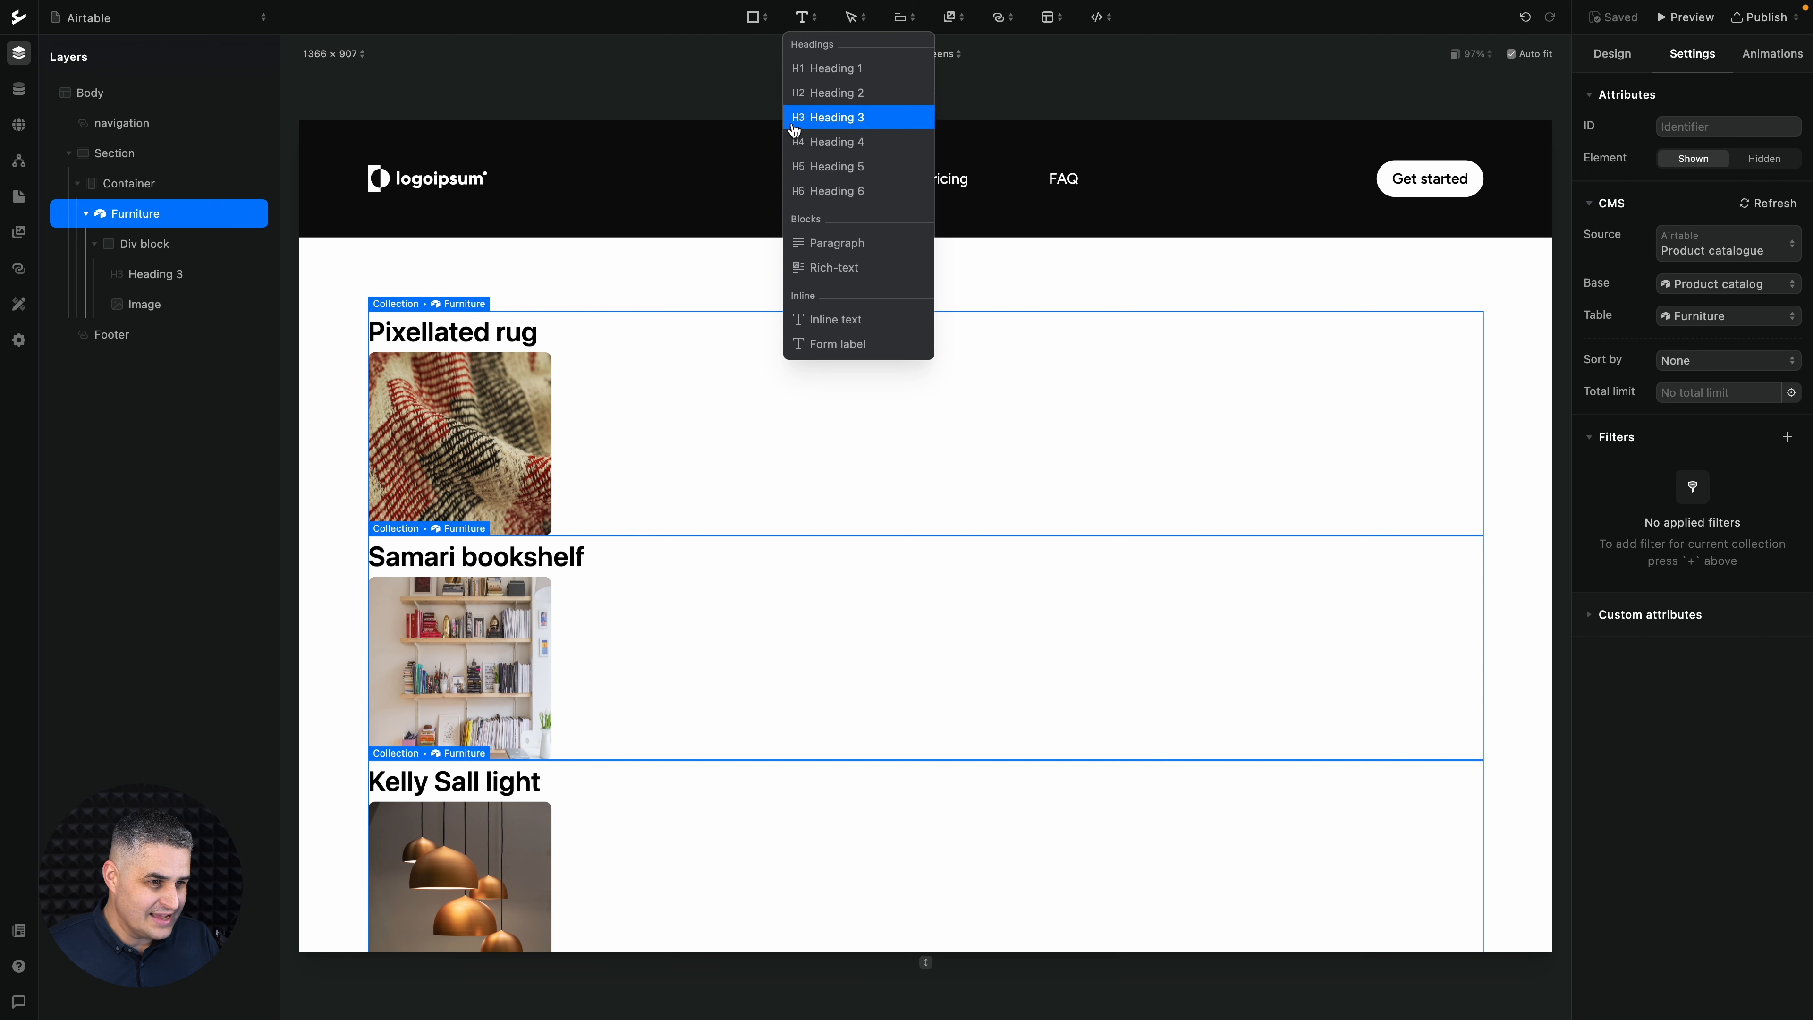
click(817, 243)
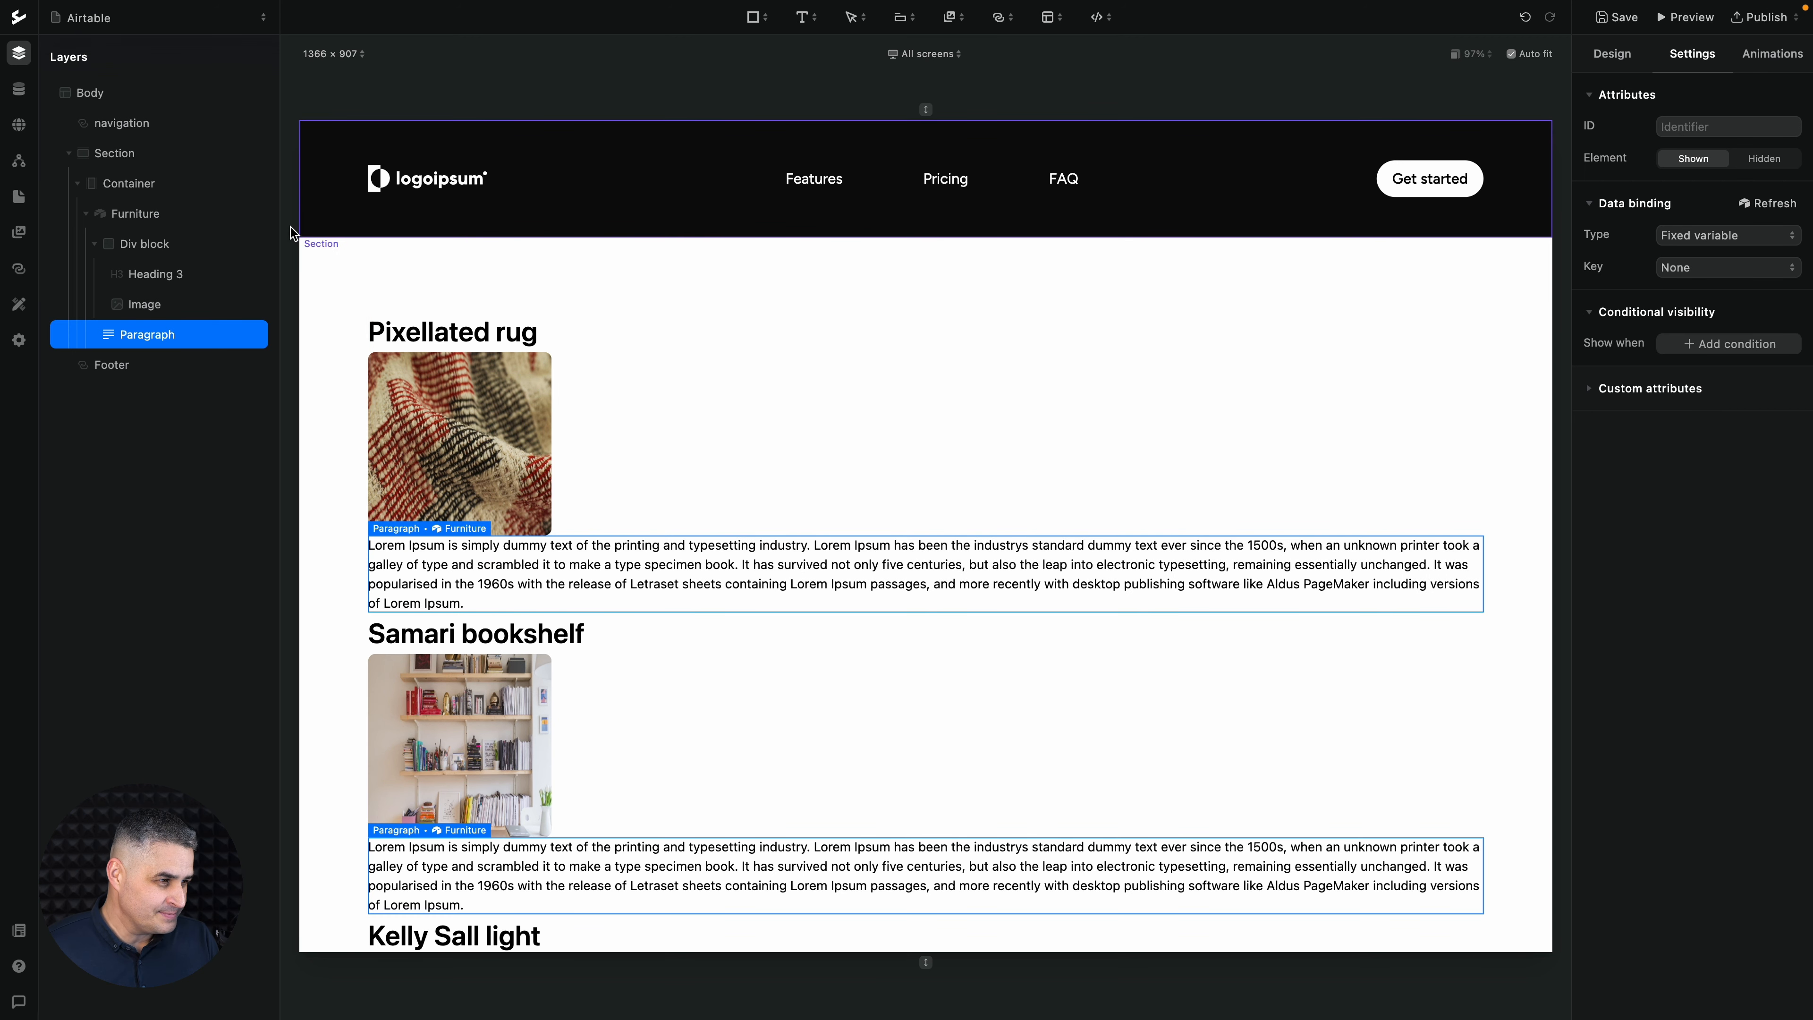
- Change the Furniture collection's display to a grid with 4 columns
click(164, 219)
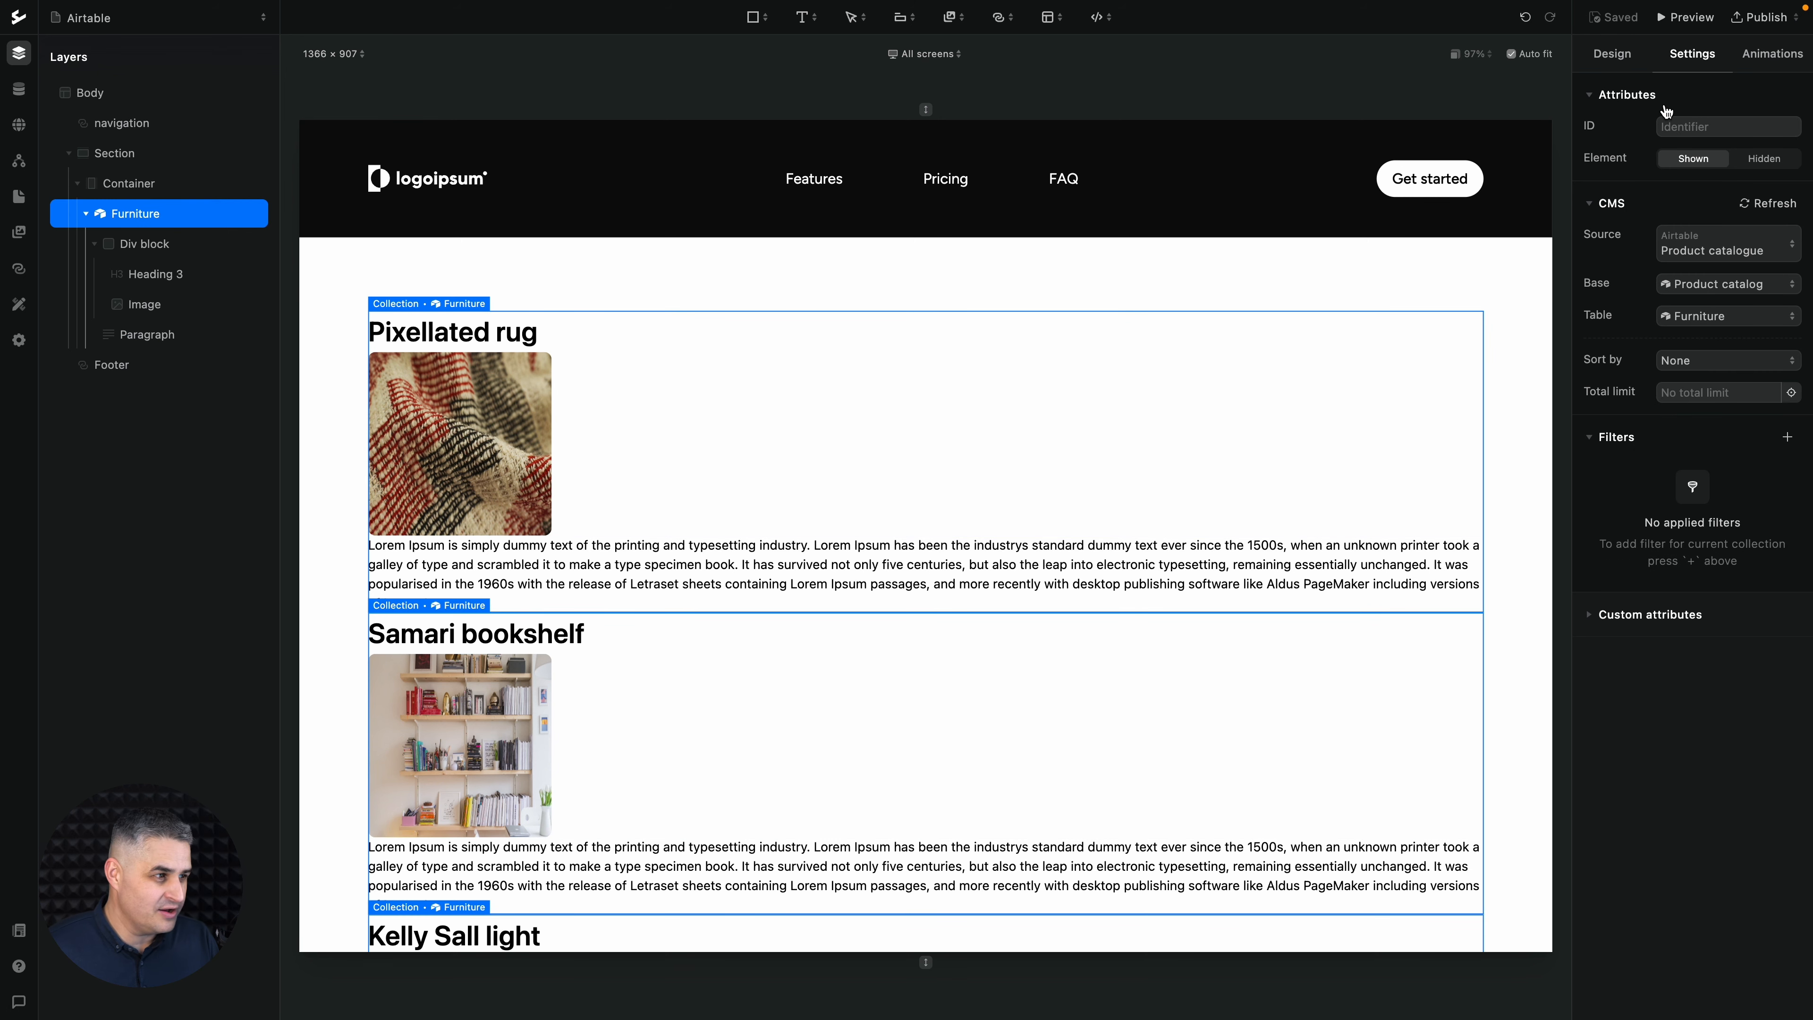
click(1617, 59)
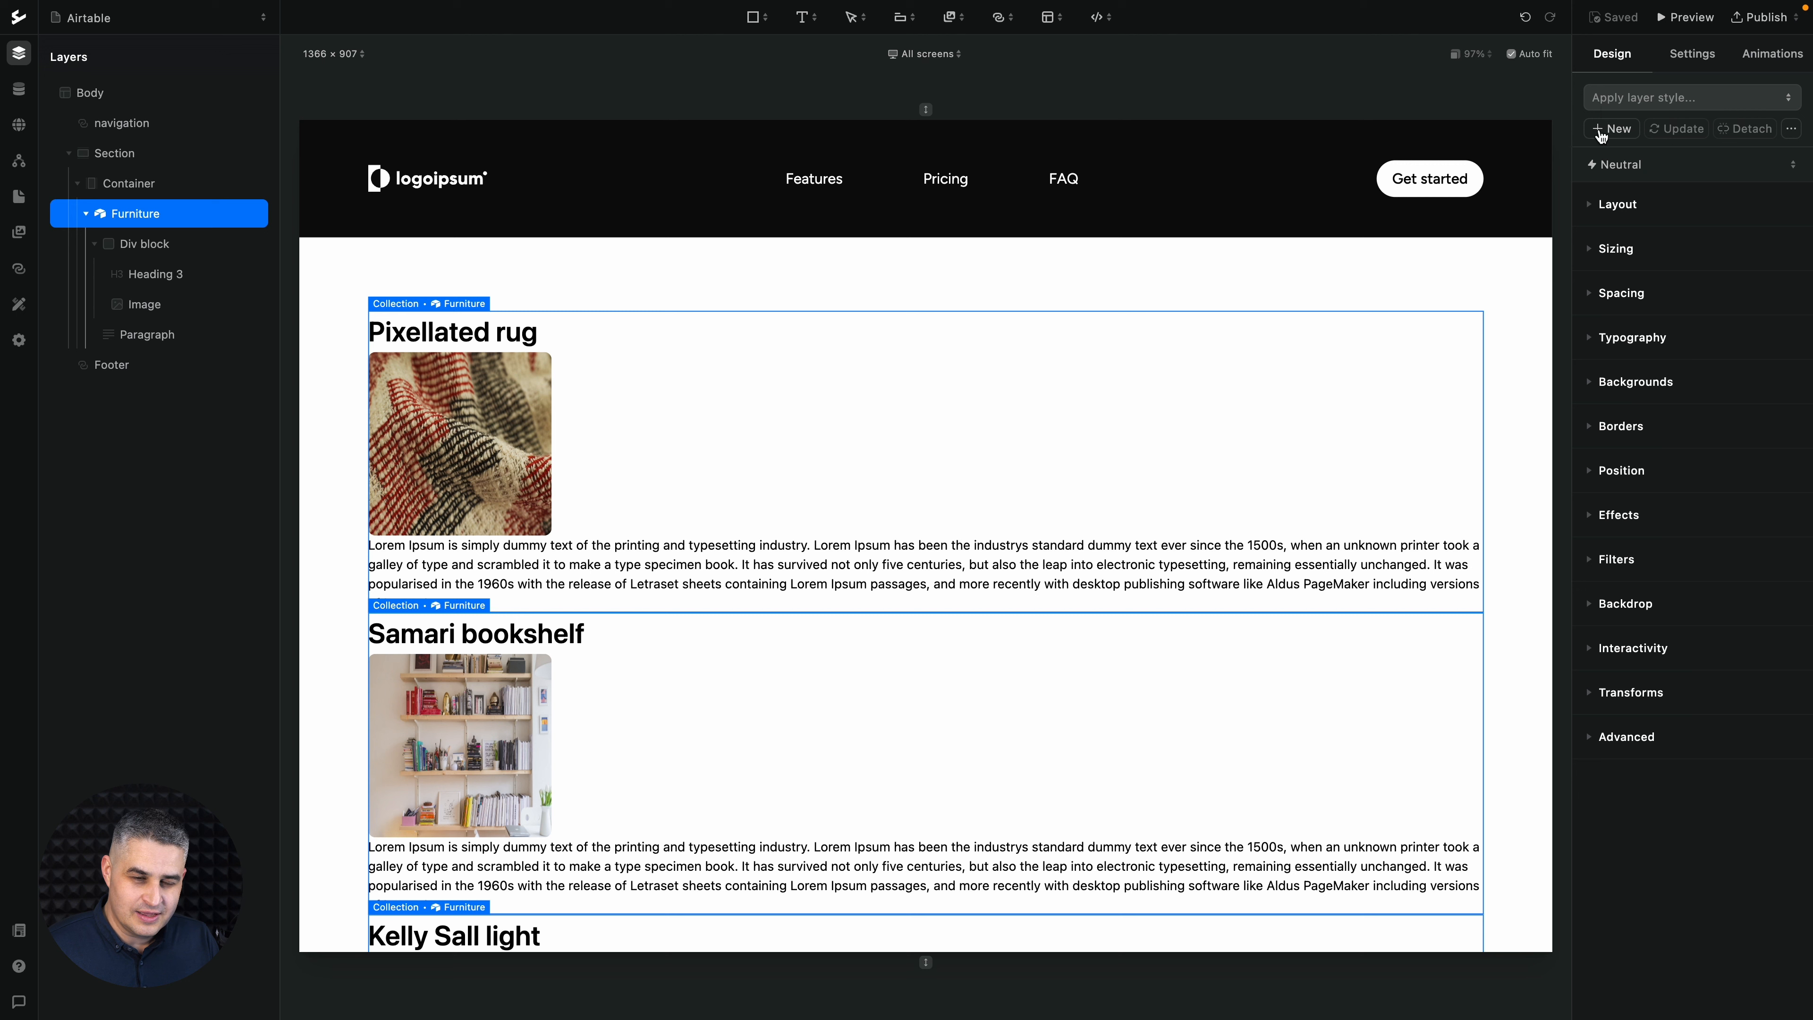
click(1606, 205)
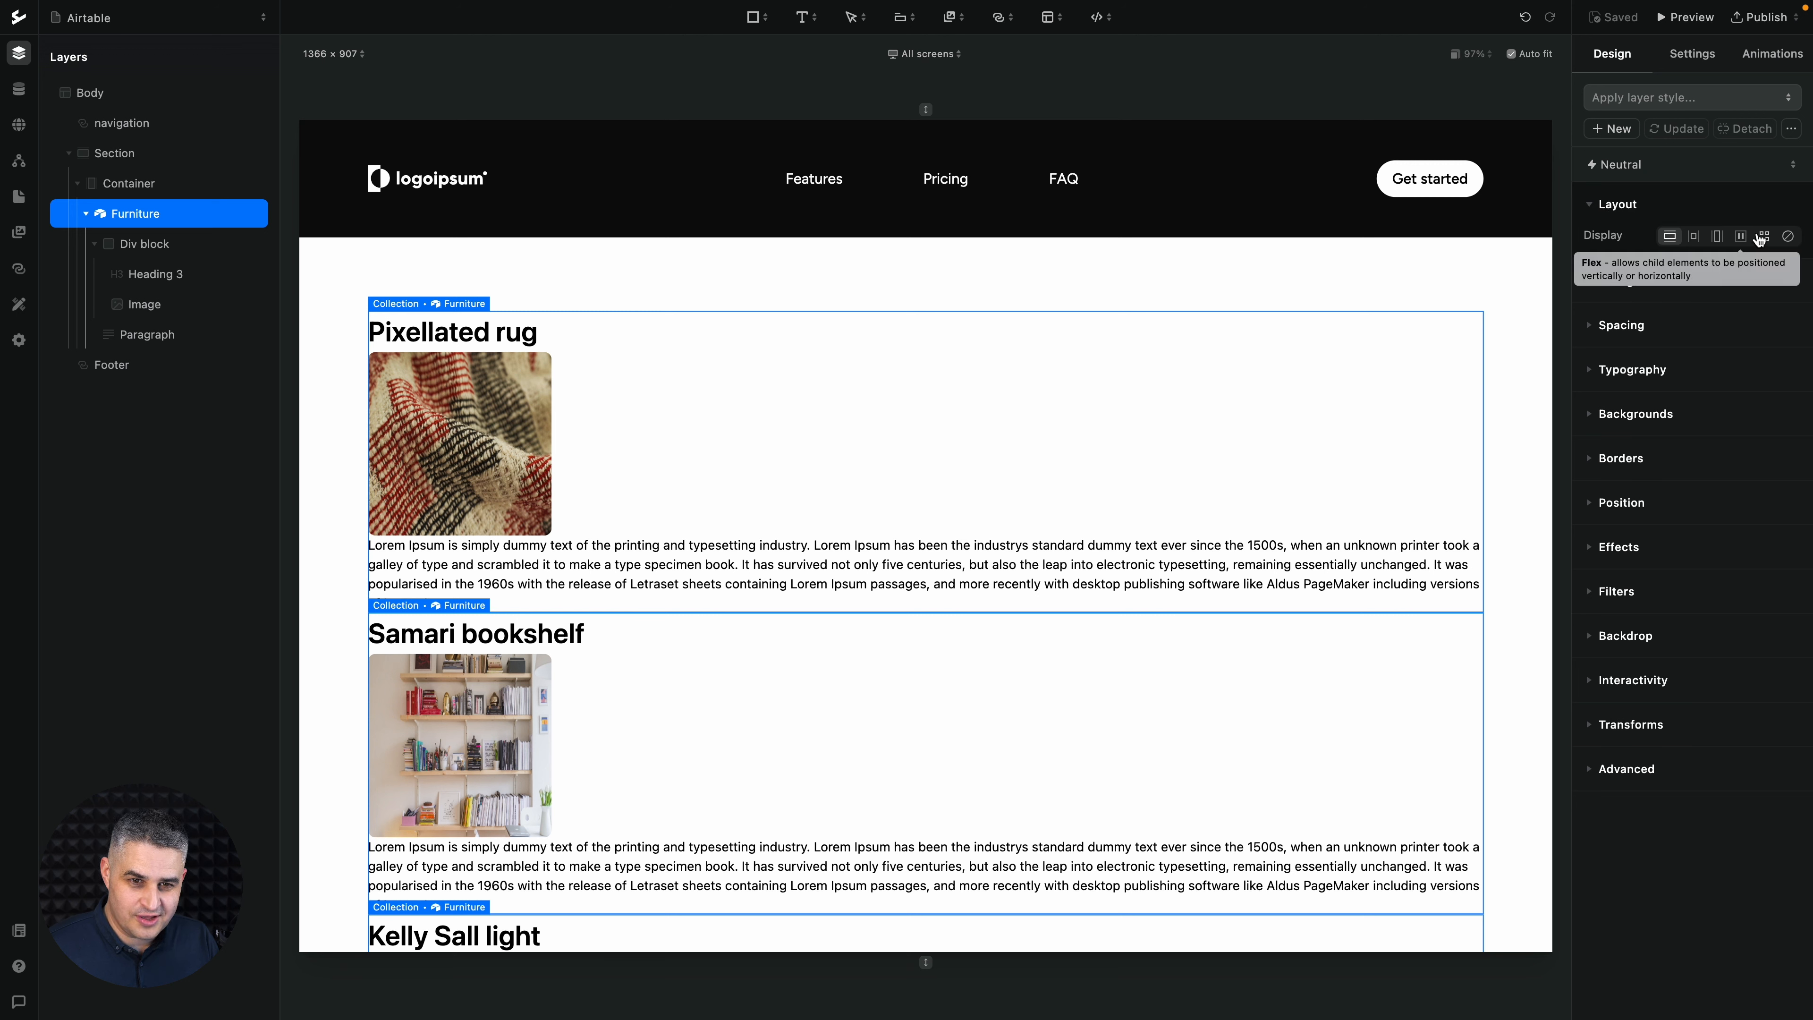
click(1762, 237)
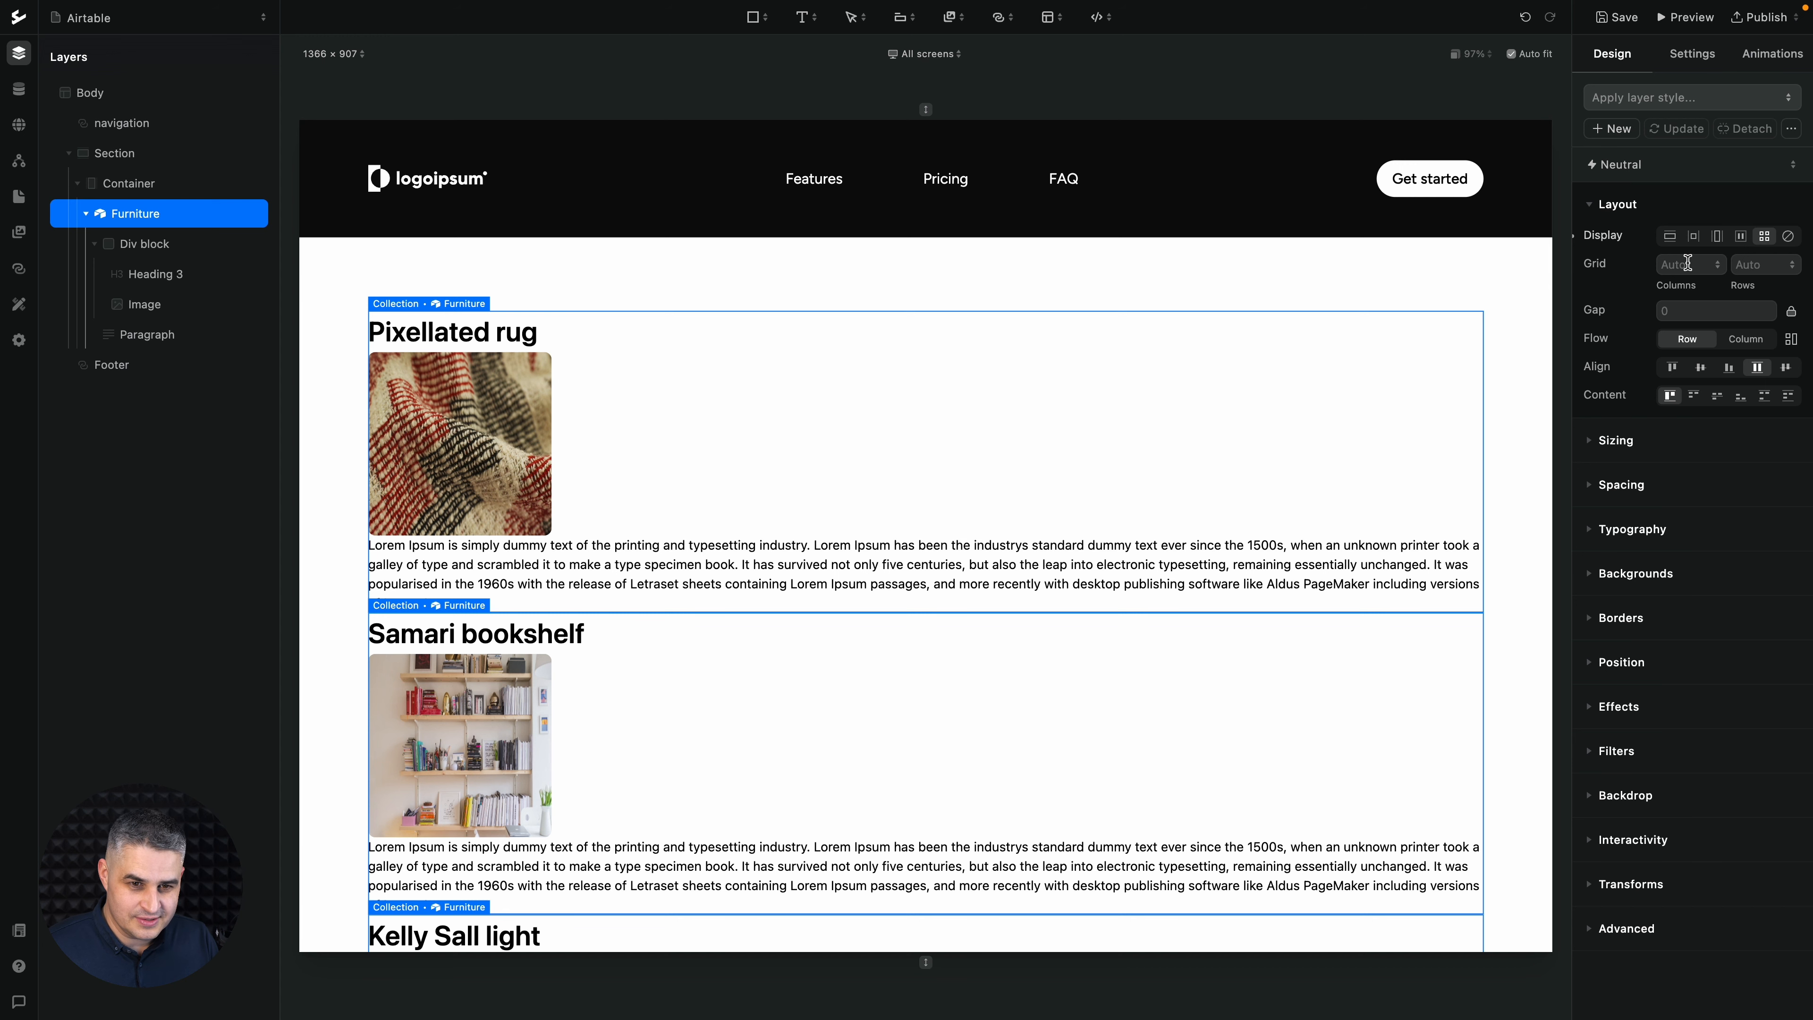
click(1686, 263)
text(4)
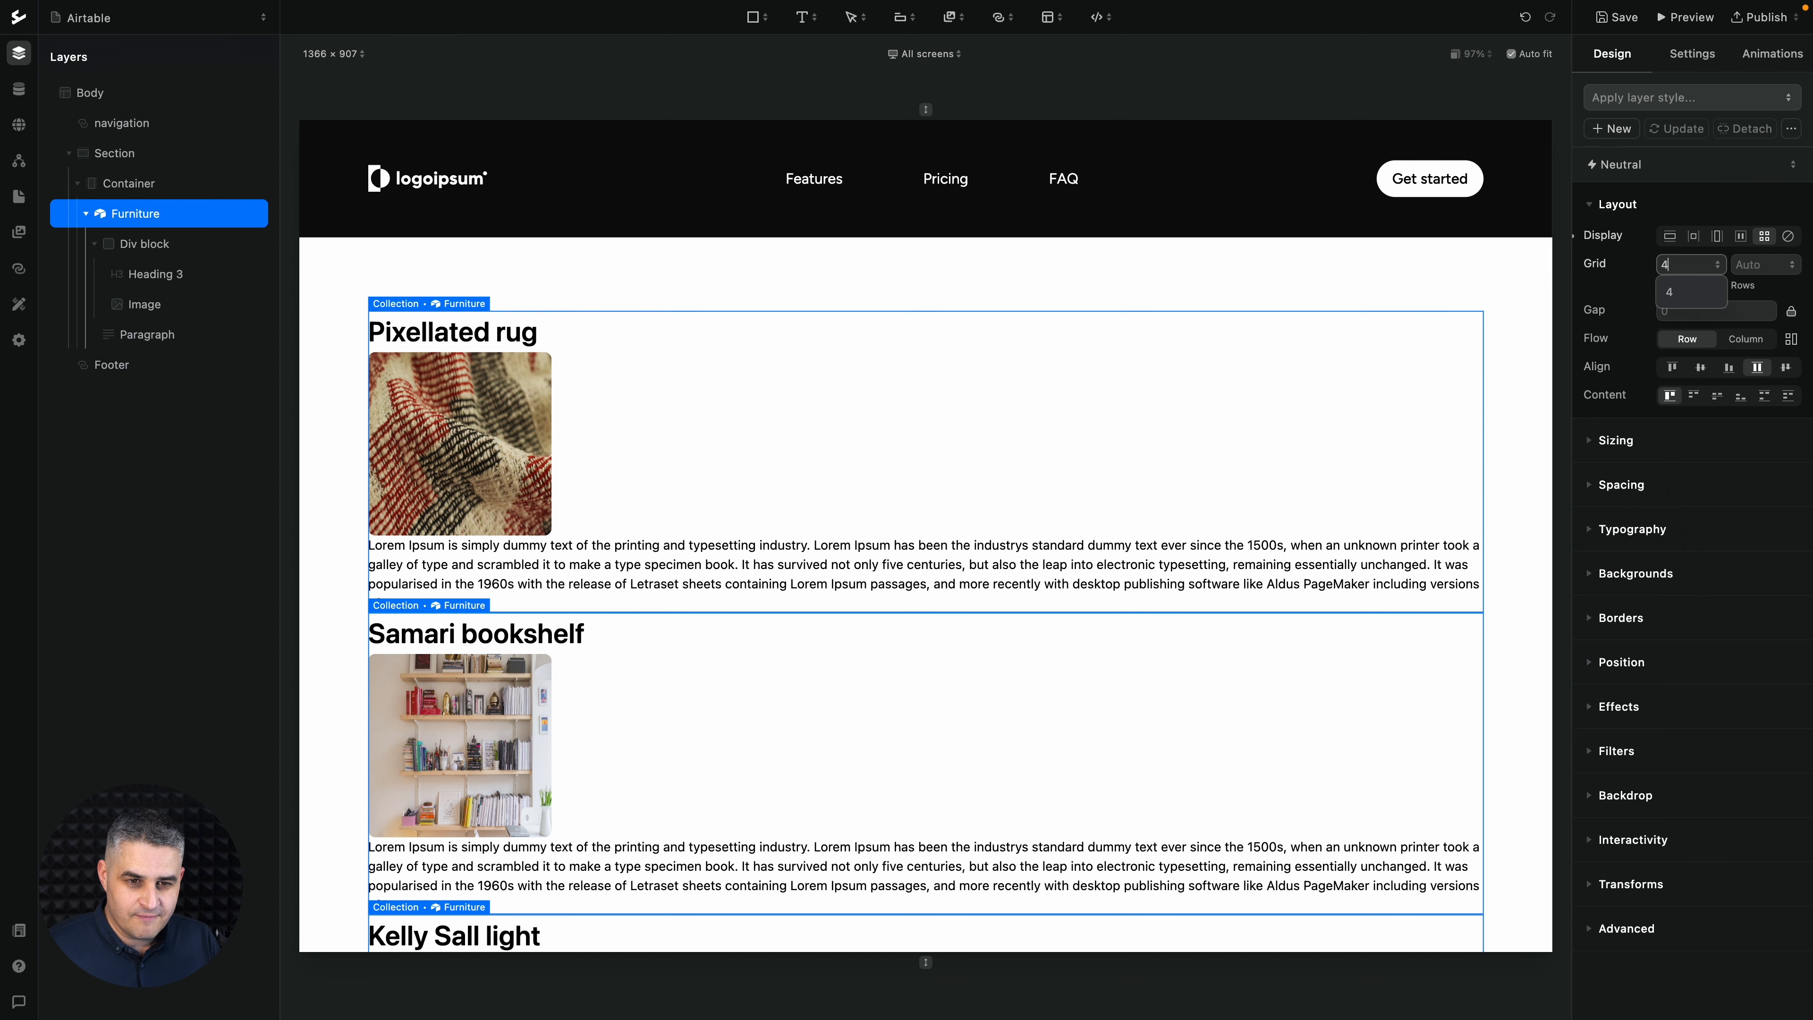
key(Return)
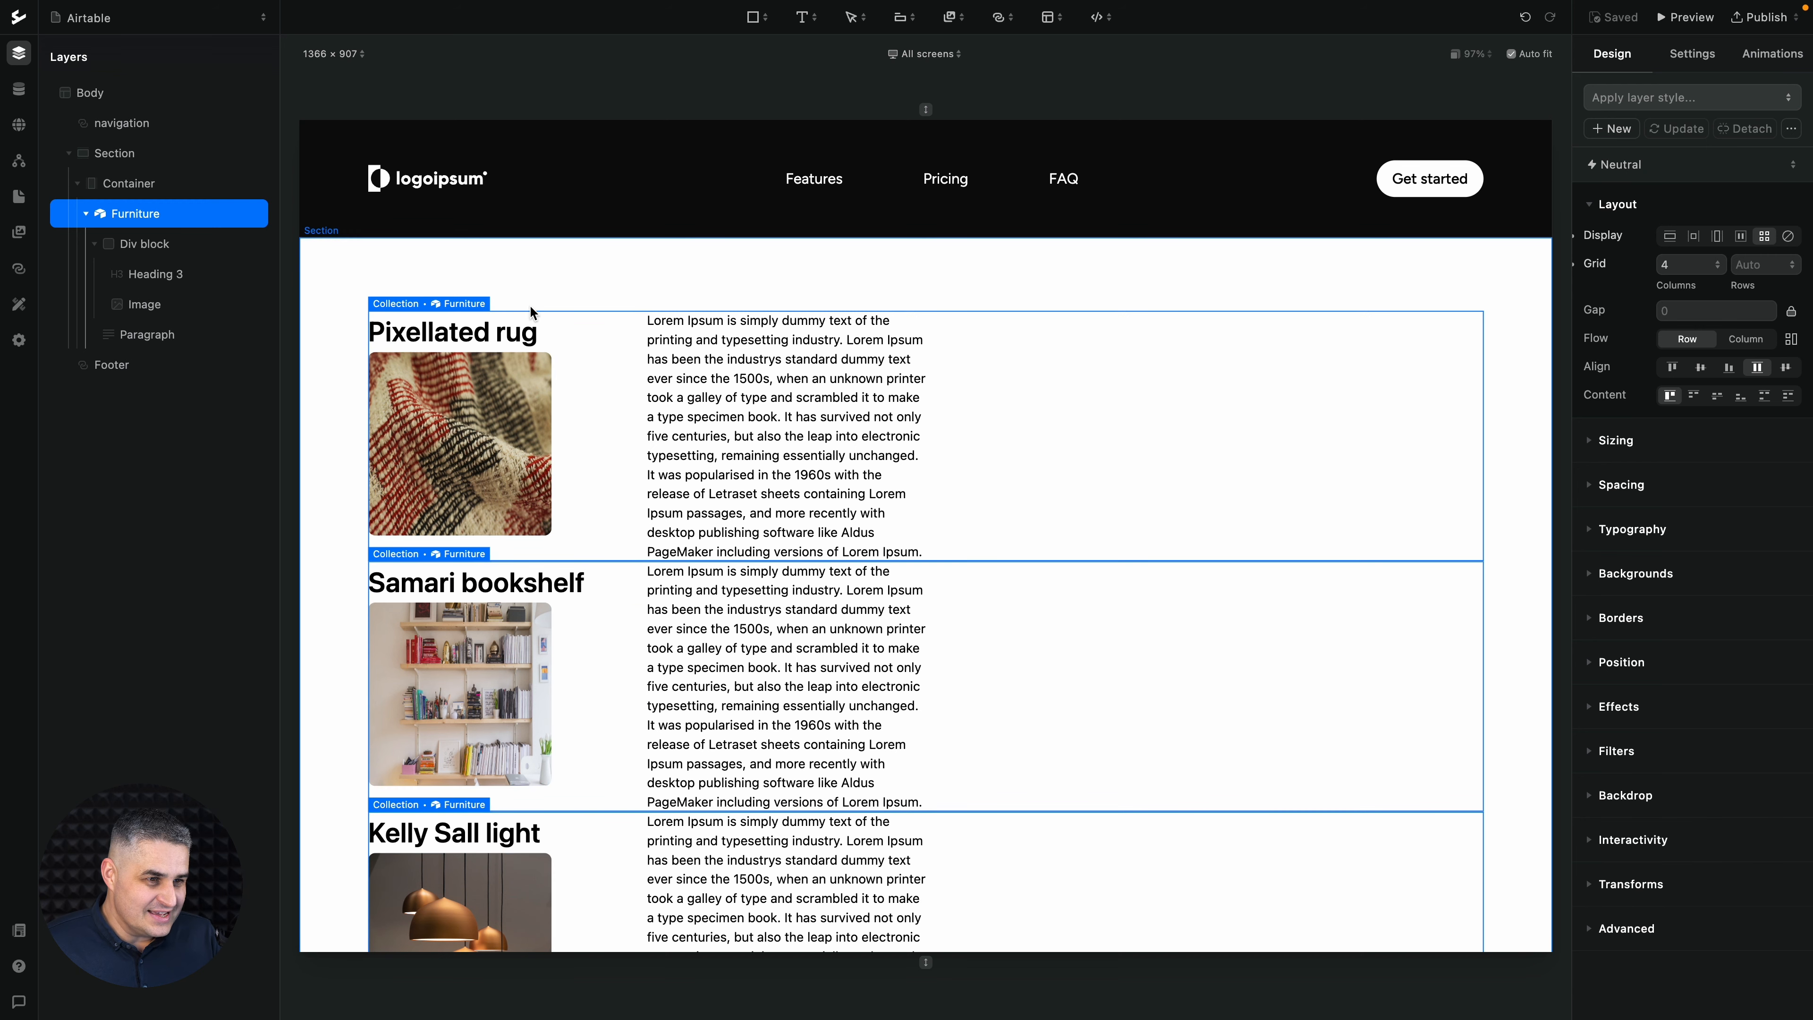
- Preview the page, view it on its own outside the editor, and close that page again
click(1691, 21)
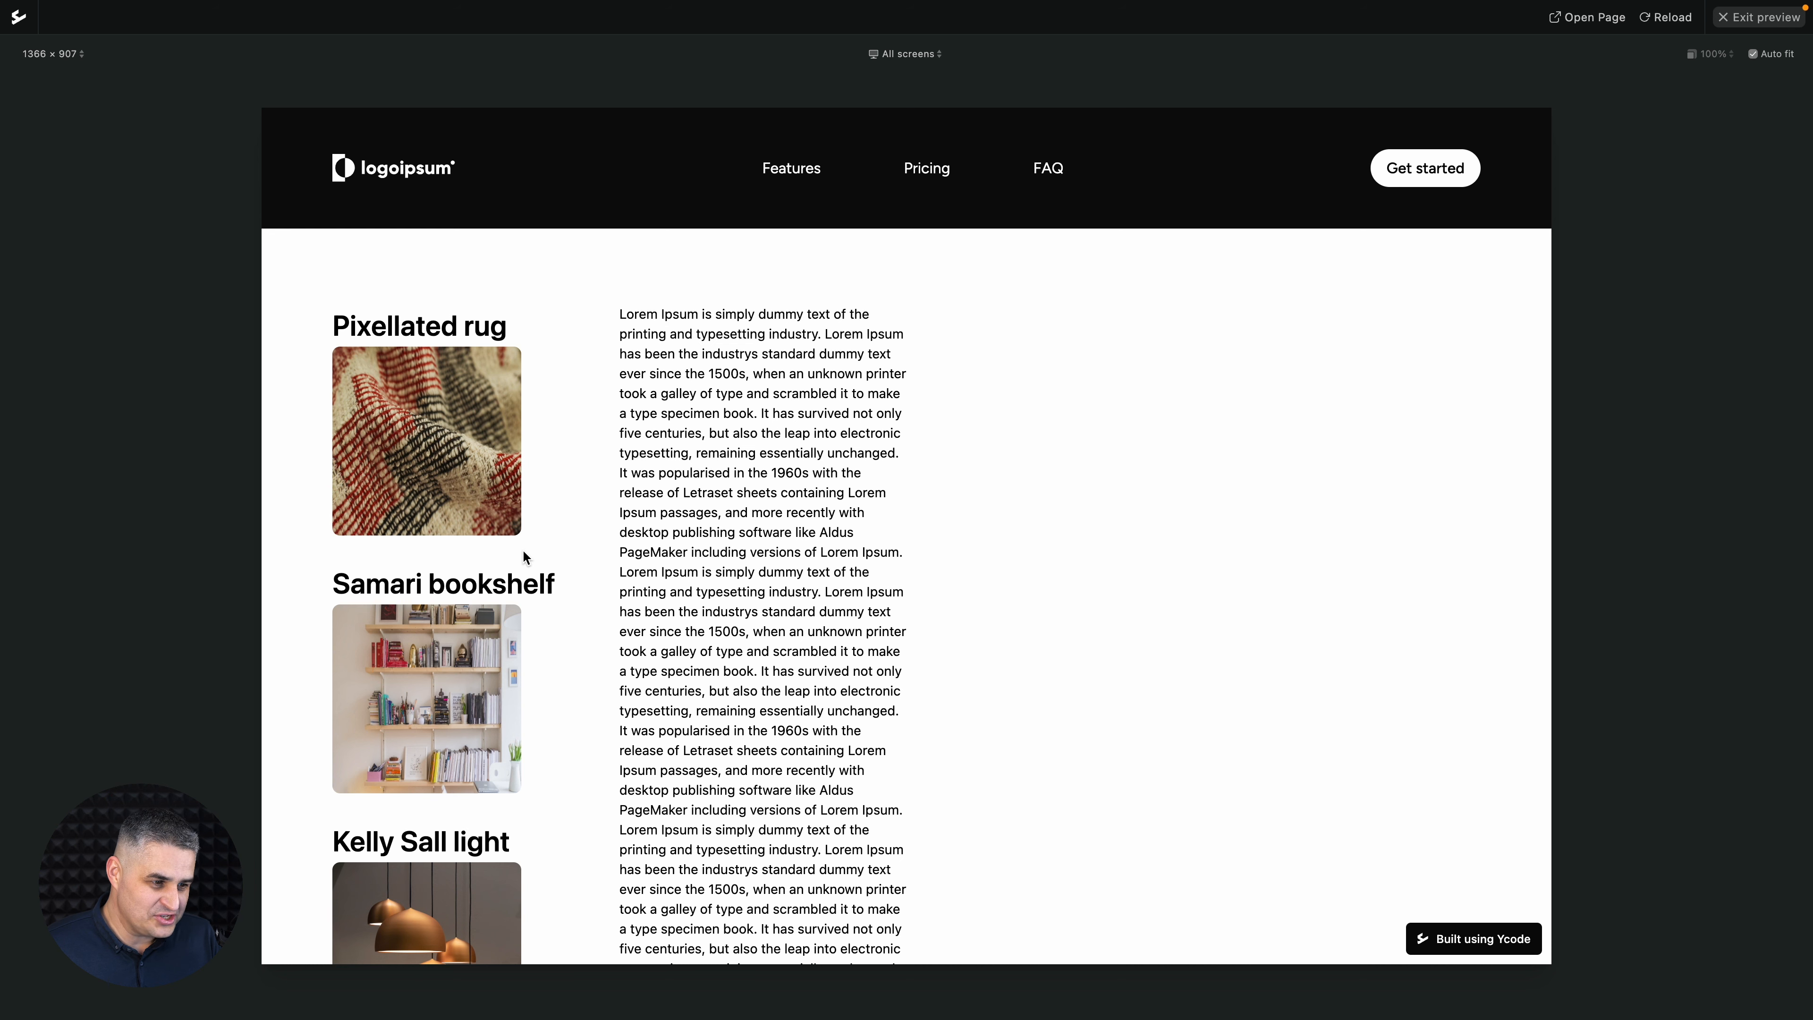
click(1594, 21)
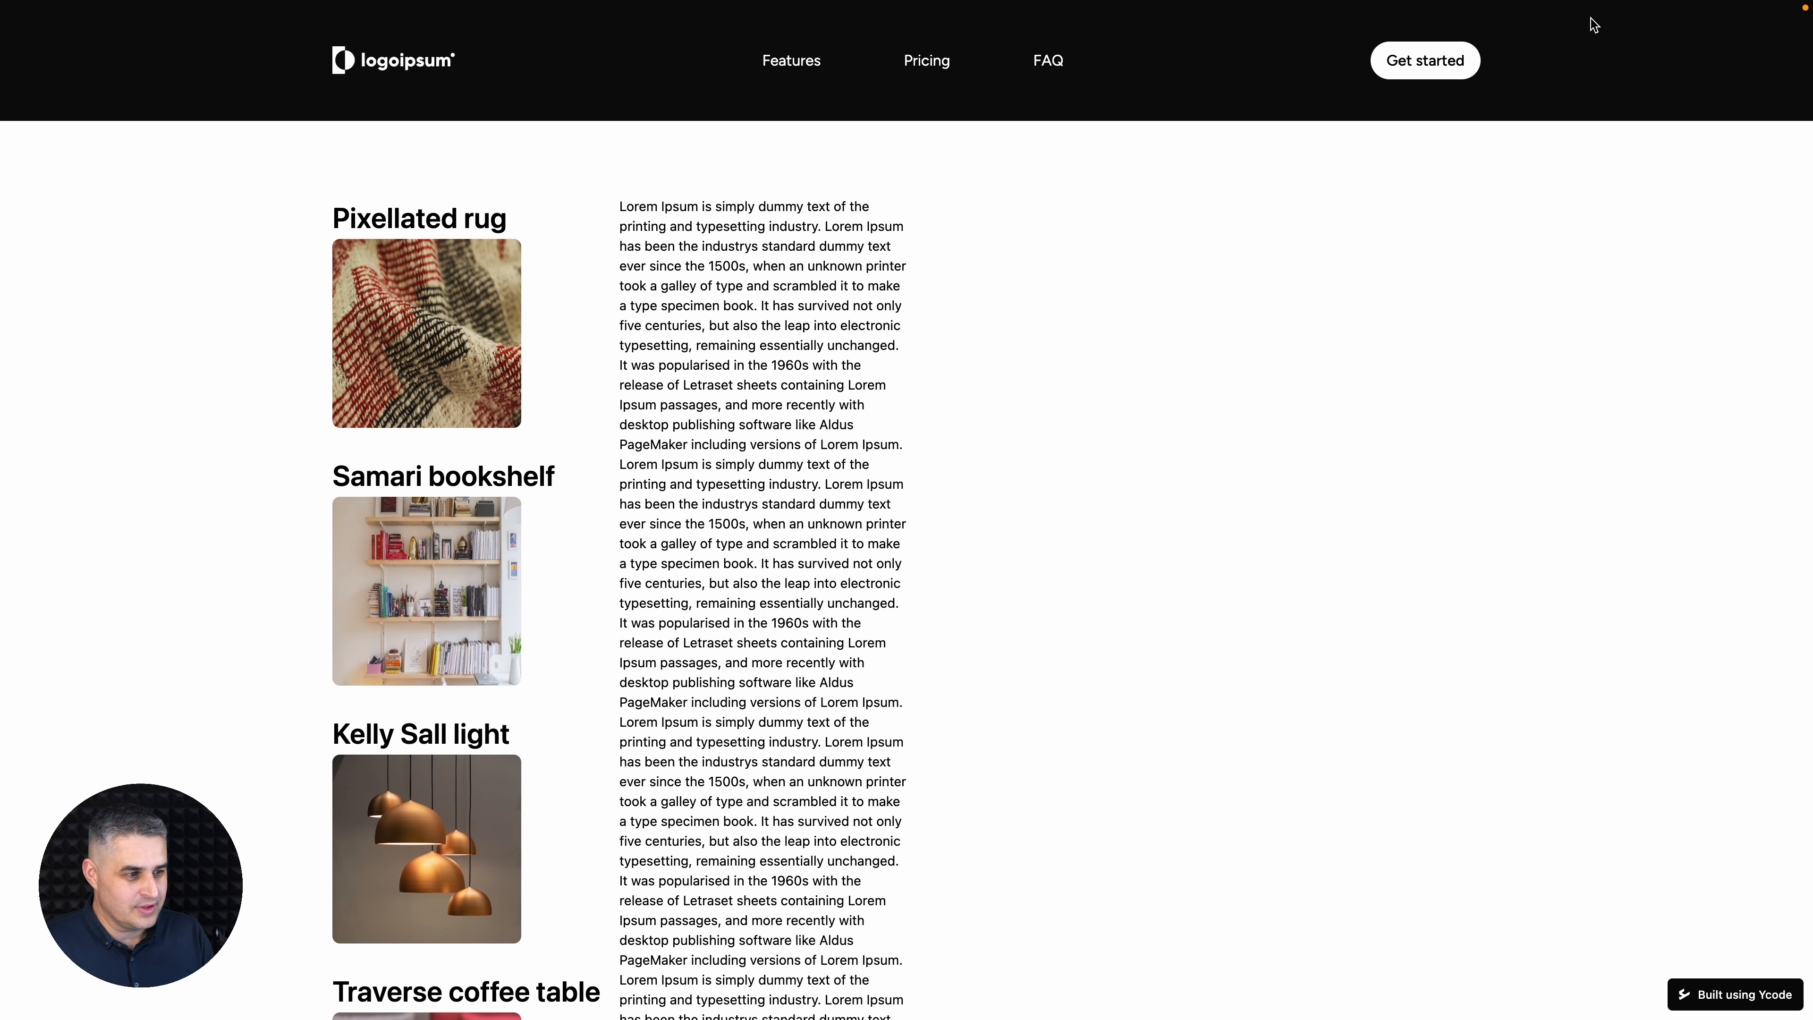
key(super+w)
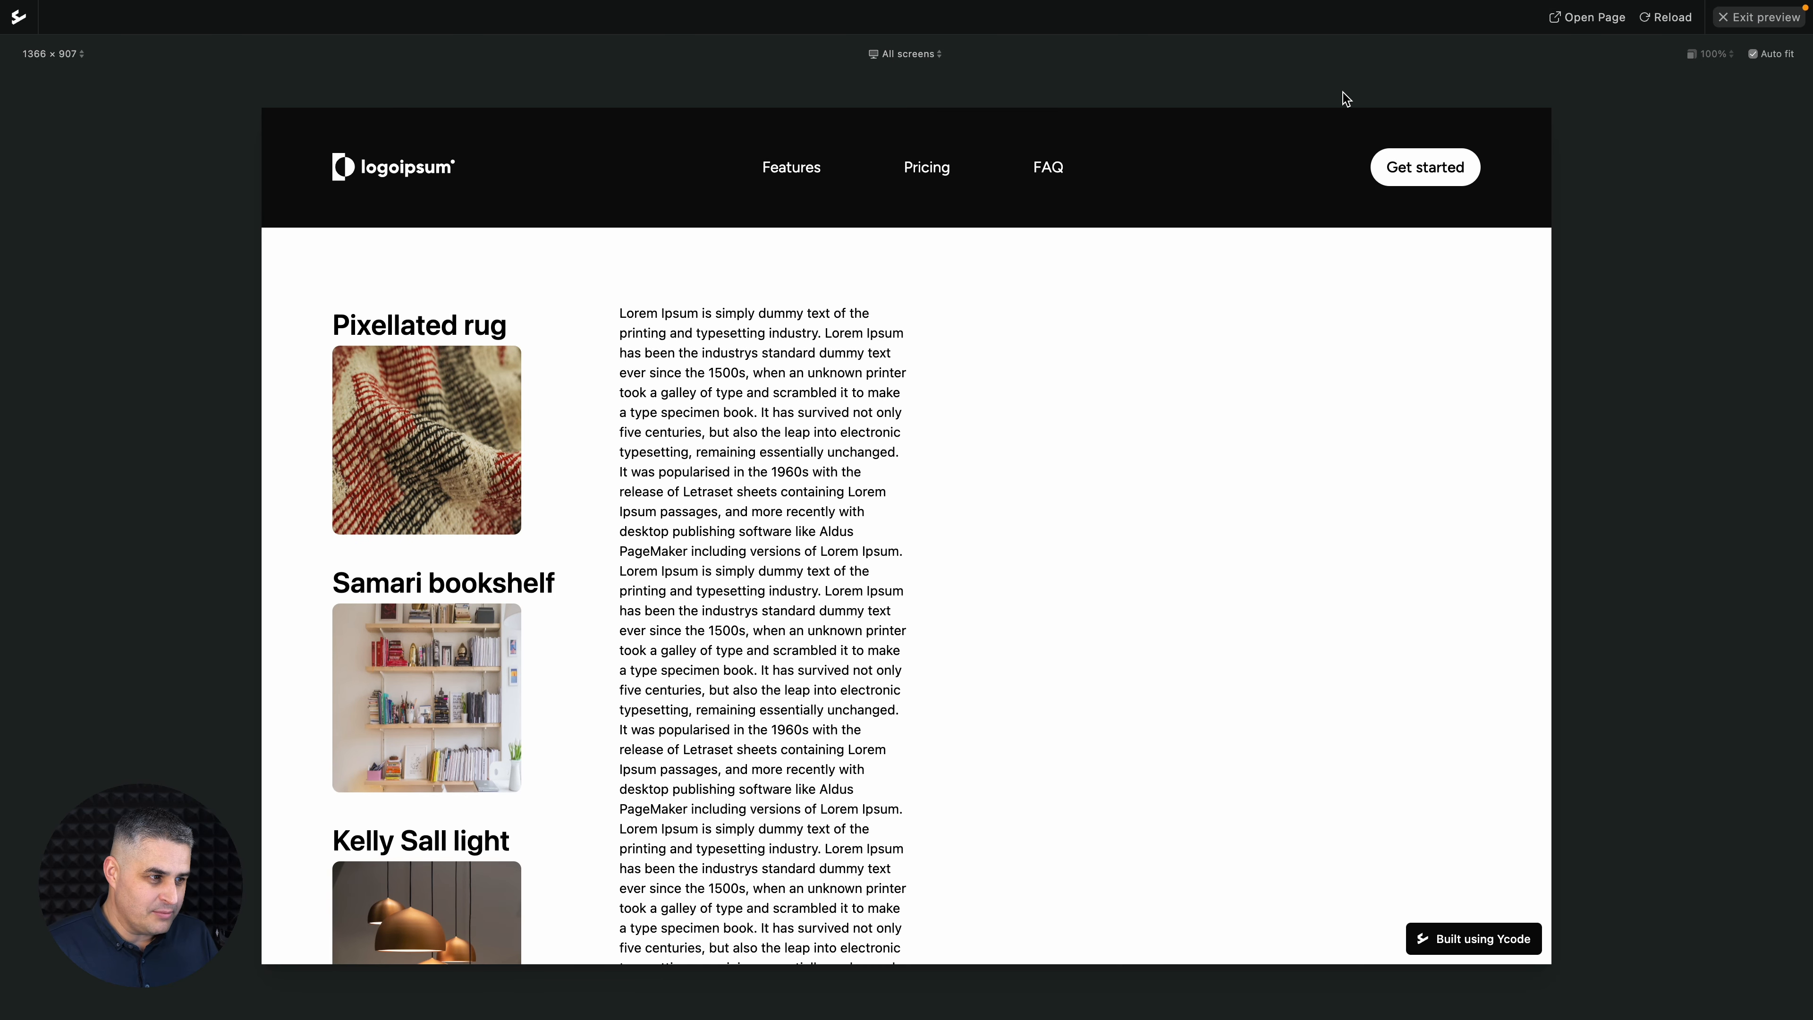
- Switch to Airtable, dismiss the created-token dialog, and open the Product catalog base from the home page
key(ctrl+Tab)
key(ctrl+Tab)
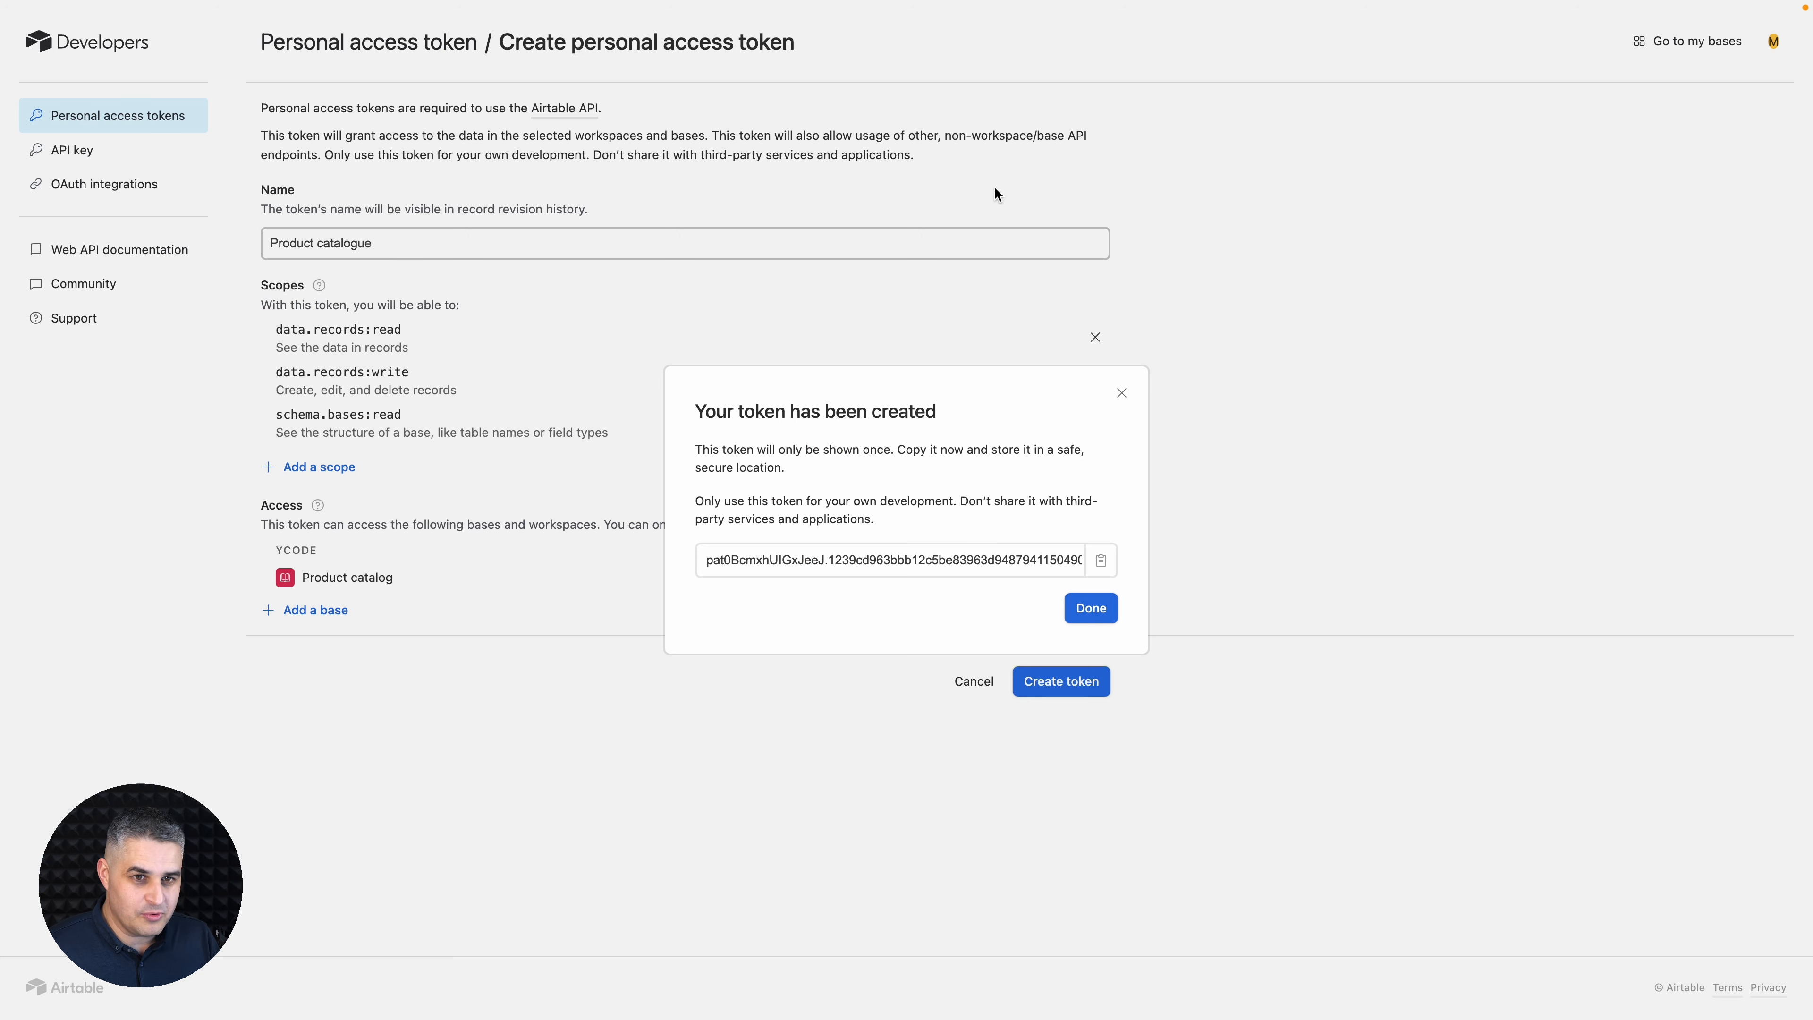
click(1682, 41)
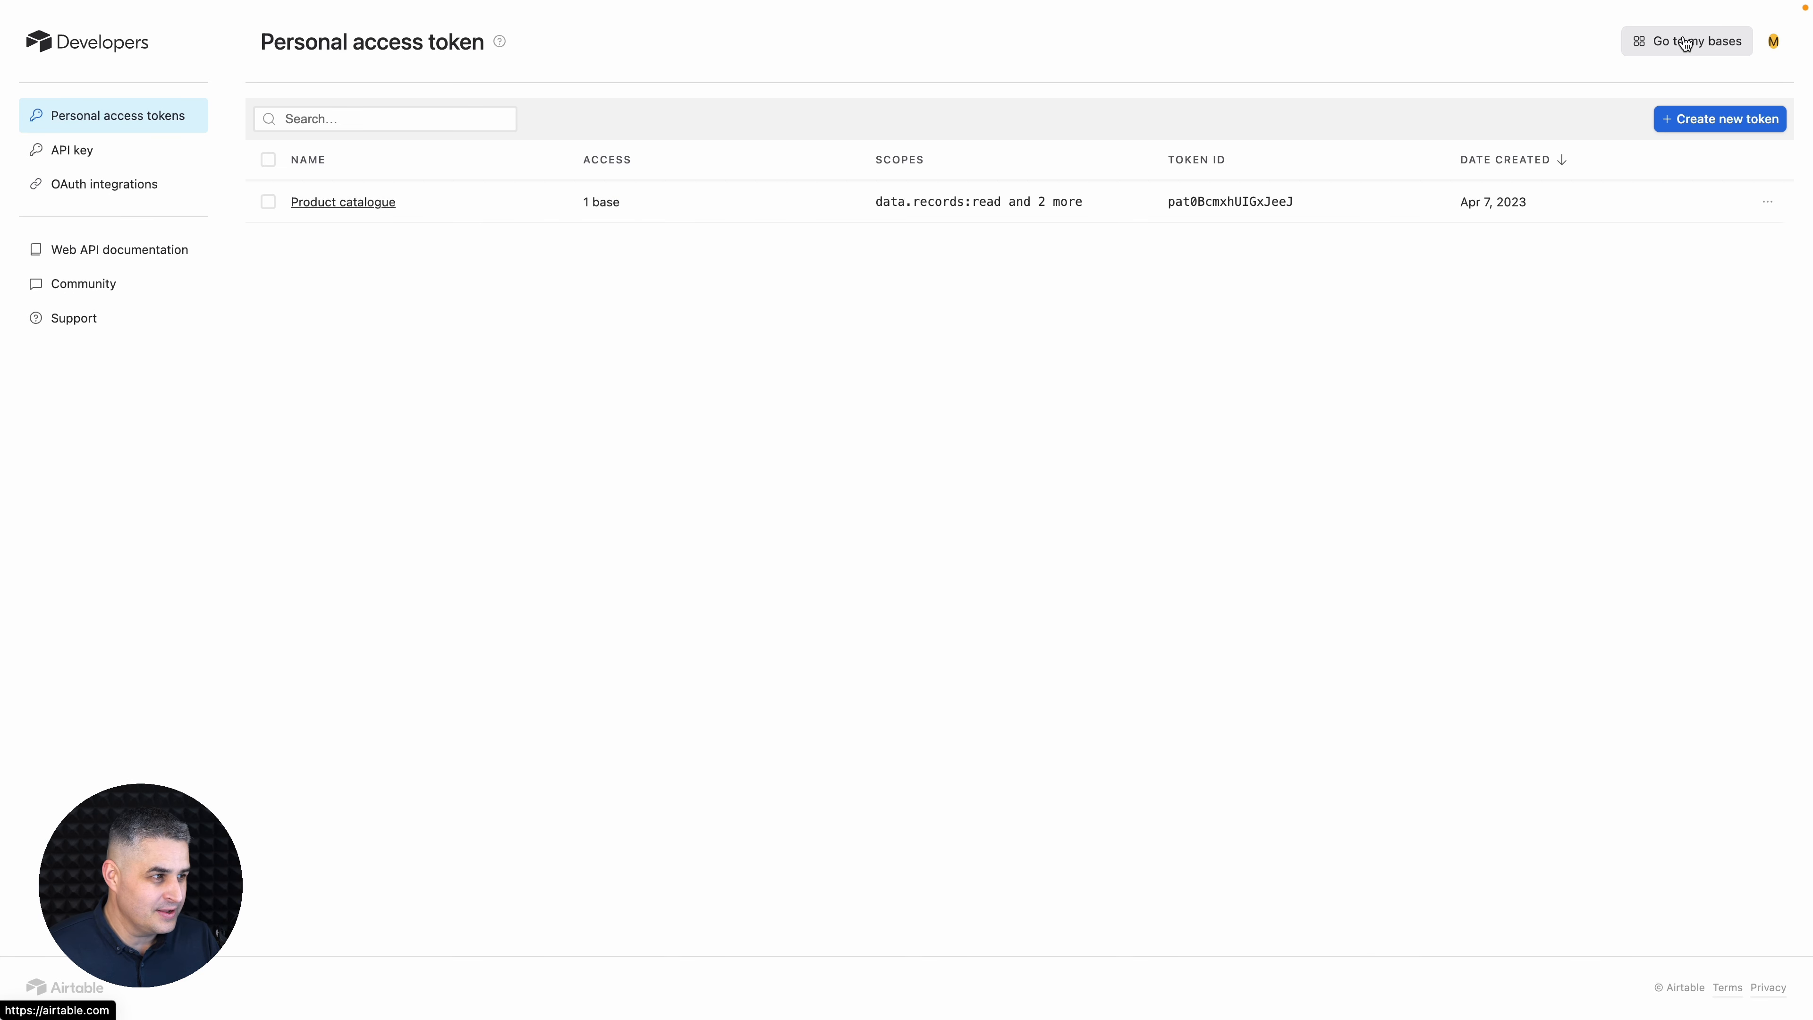
click(1684, 43)
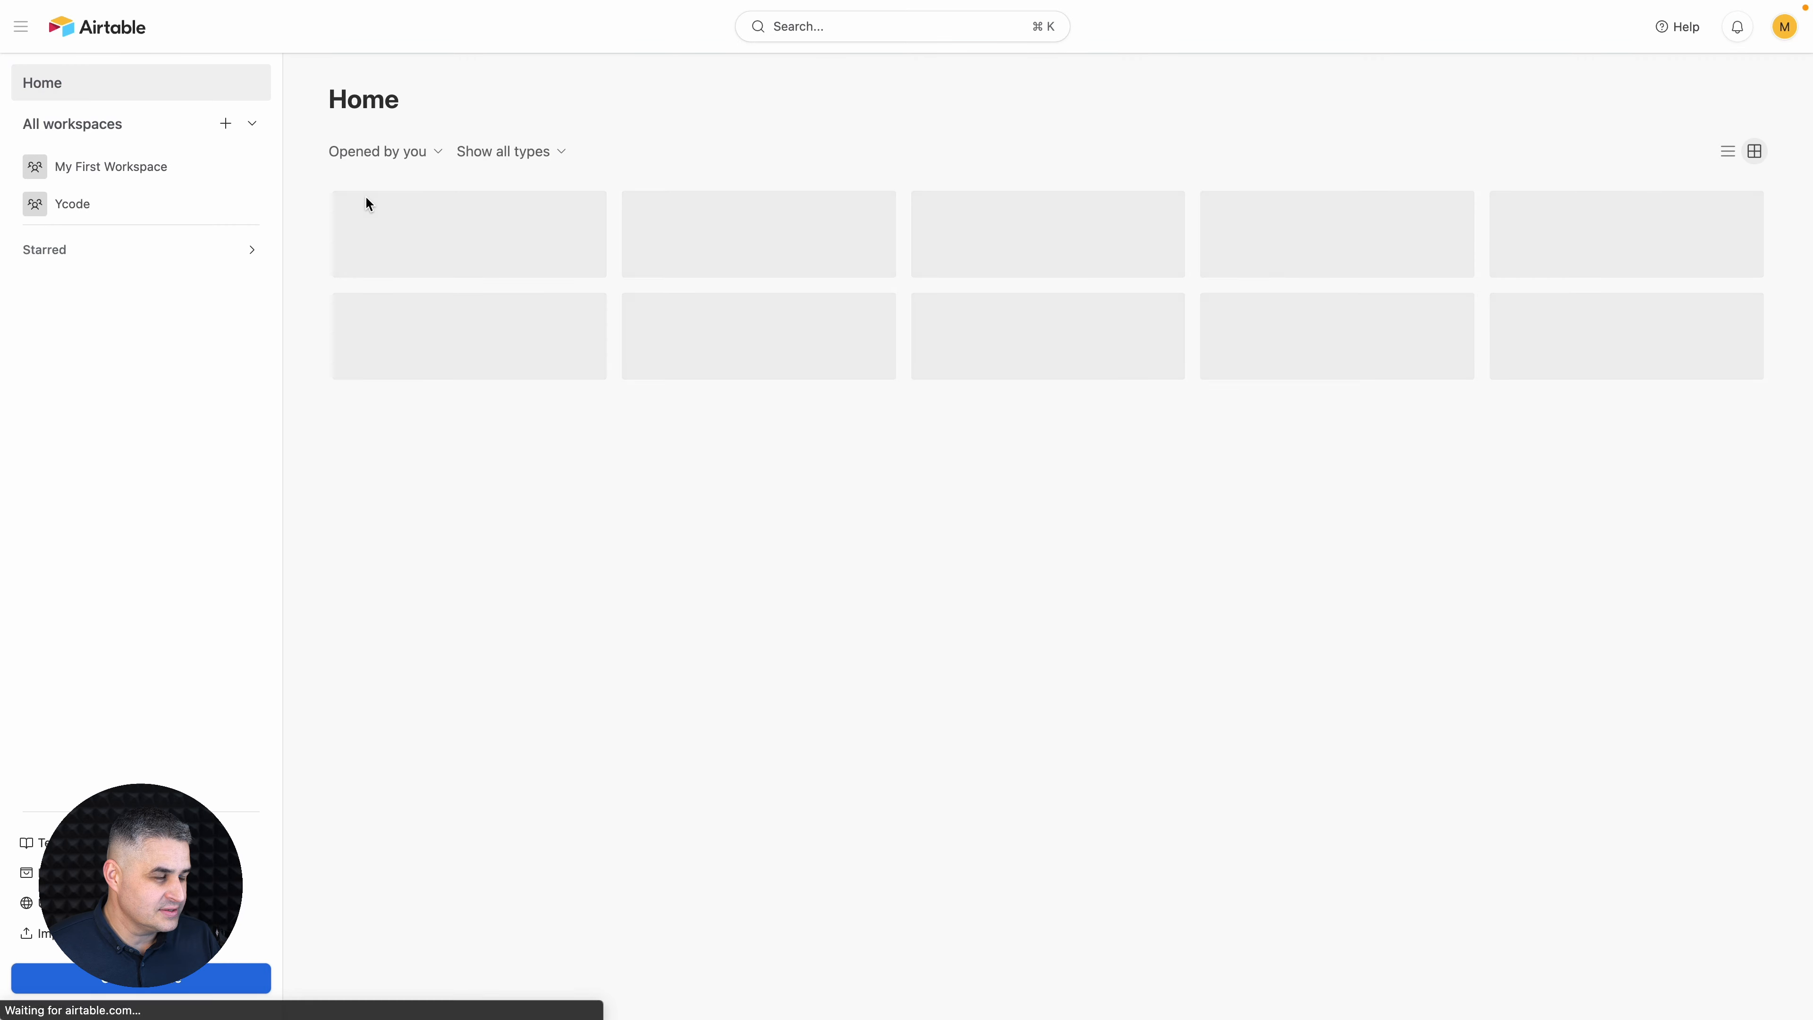
click(424, 243)
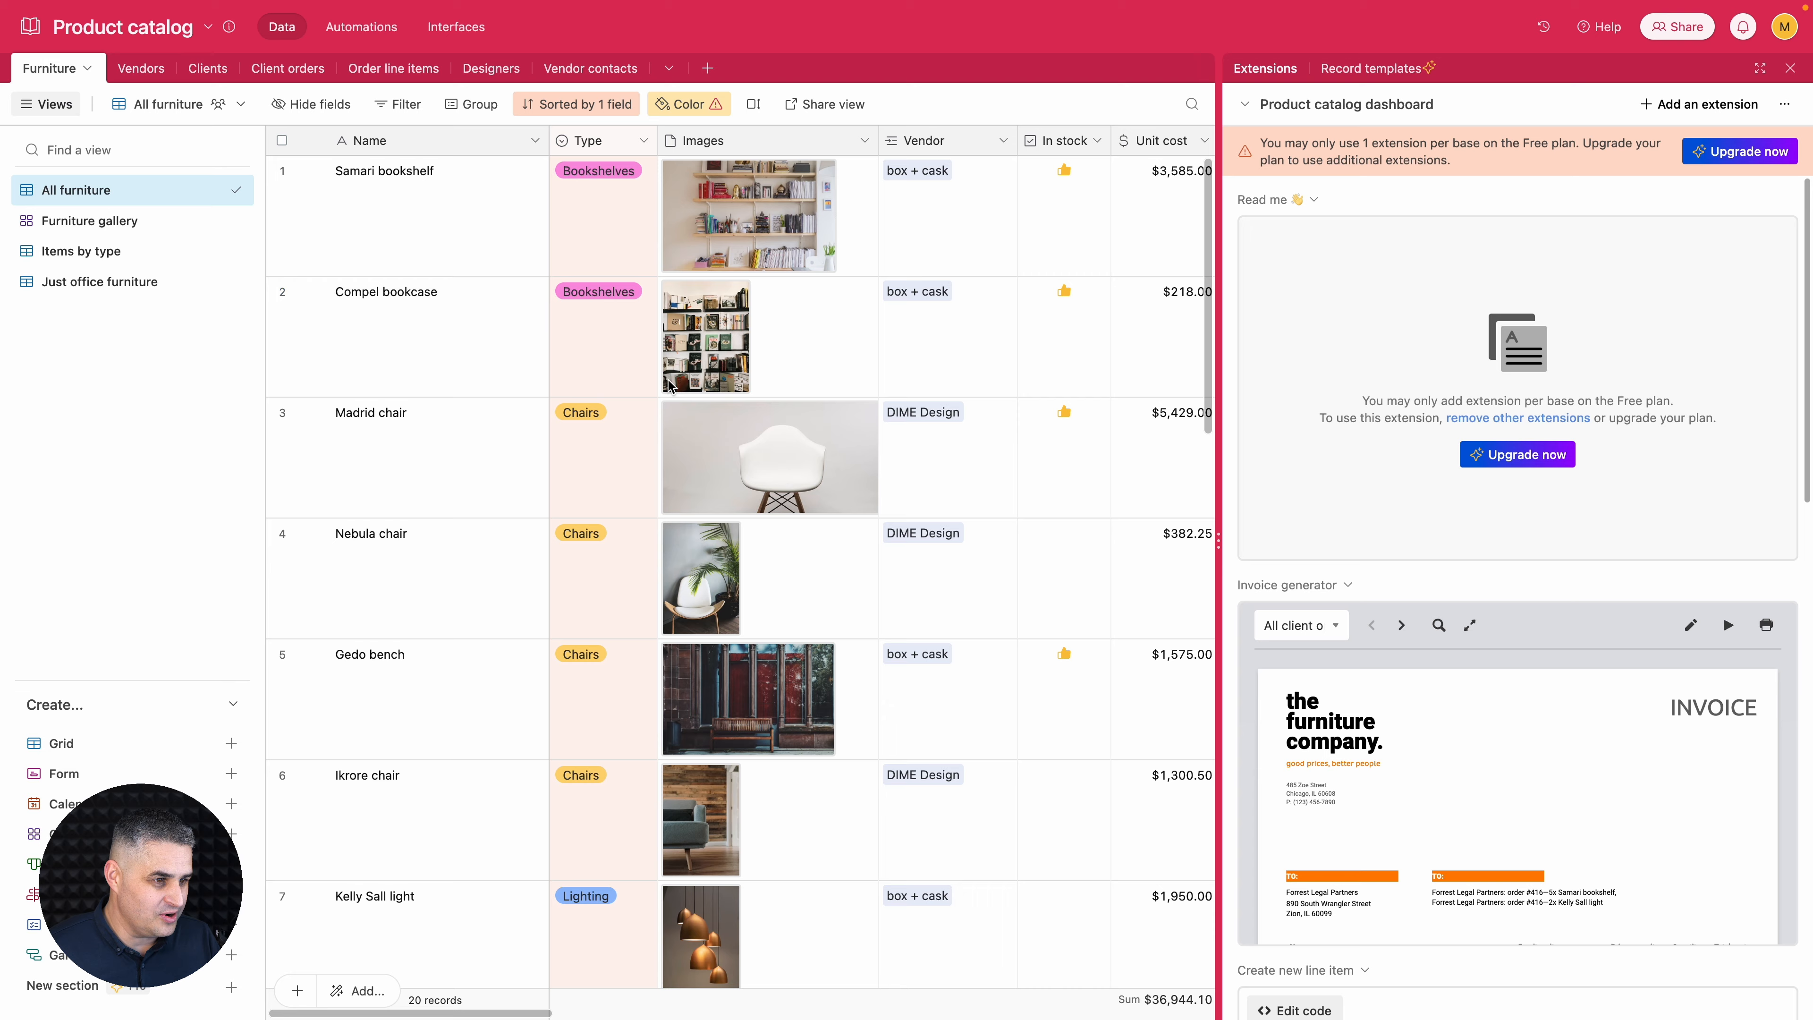
- Rename the "Pixellated rug" record in the Furniture table to "Brown rug"
scroll(669, 386, down, 15)
scroll(669, 386, up, 3)
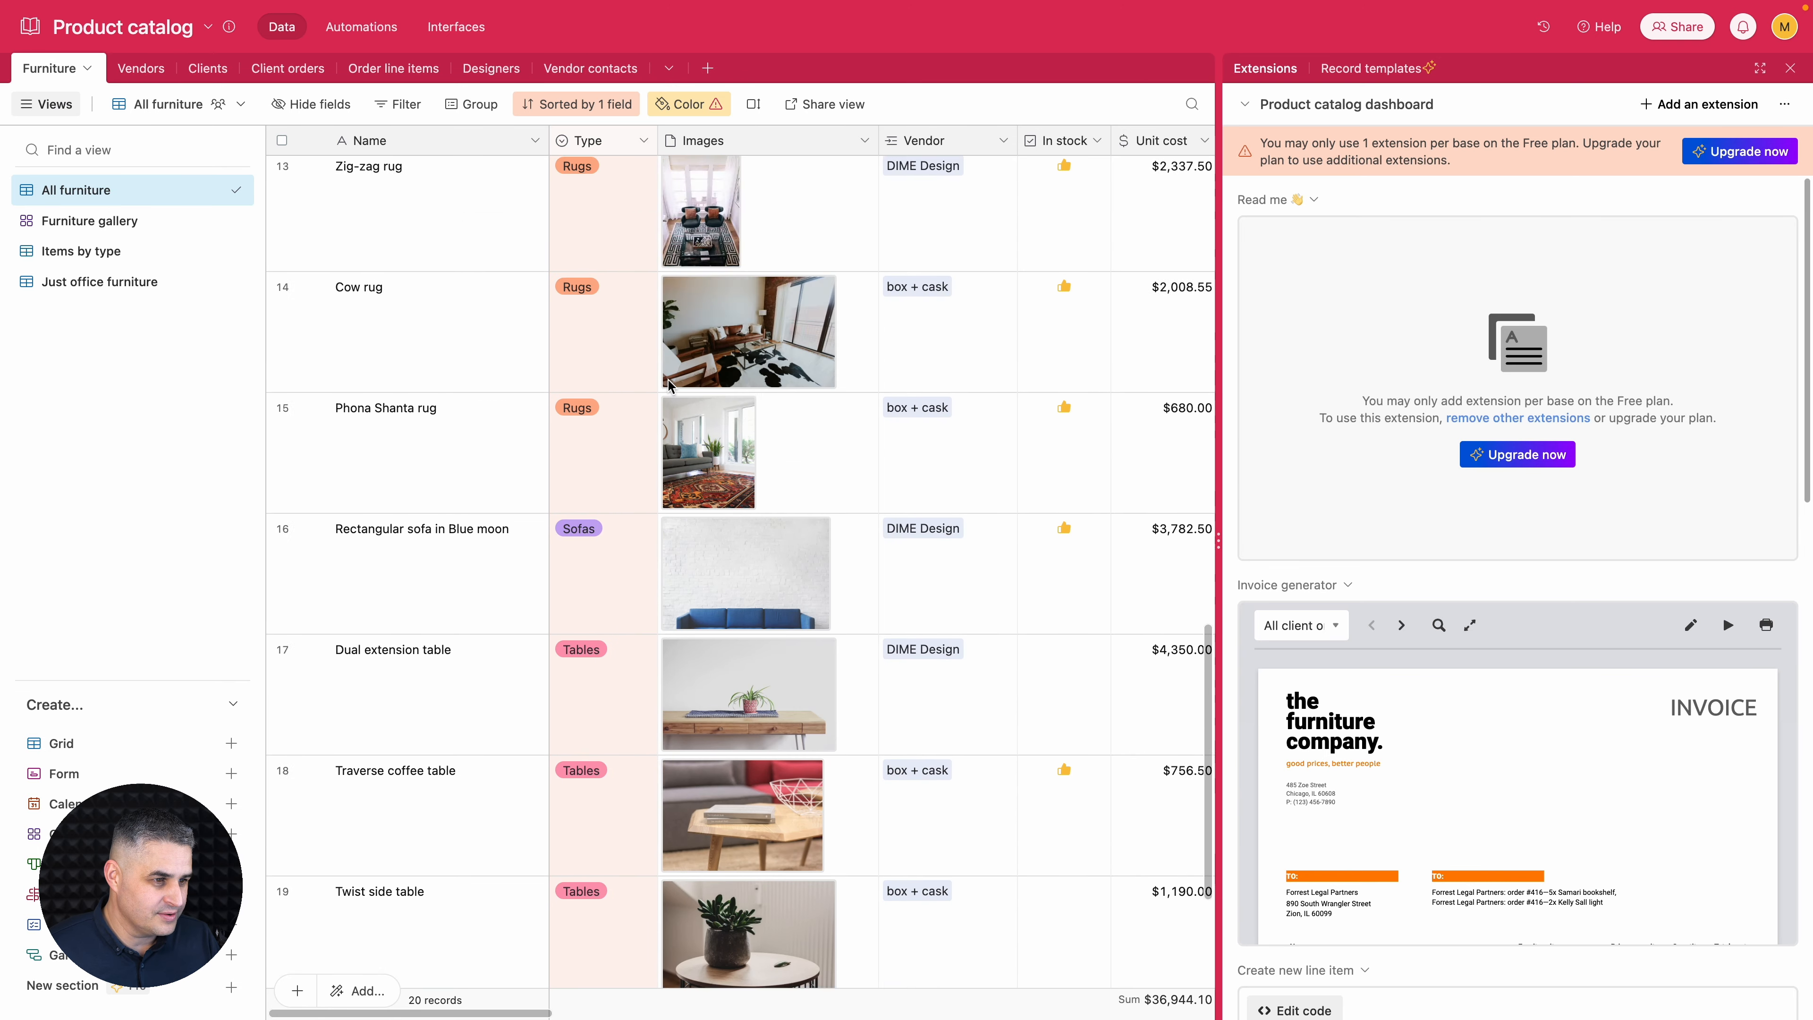
scroll(670, 385, up, 6)
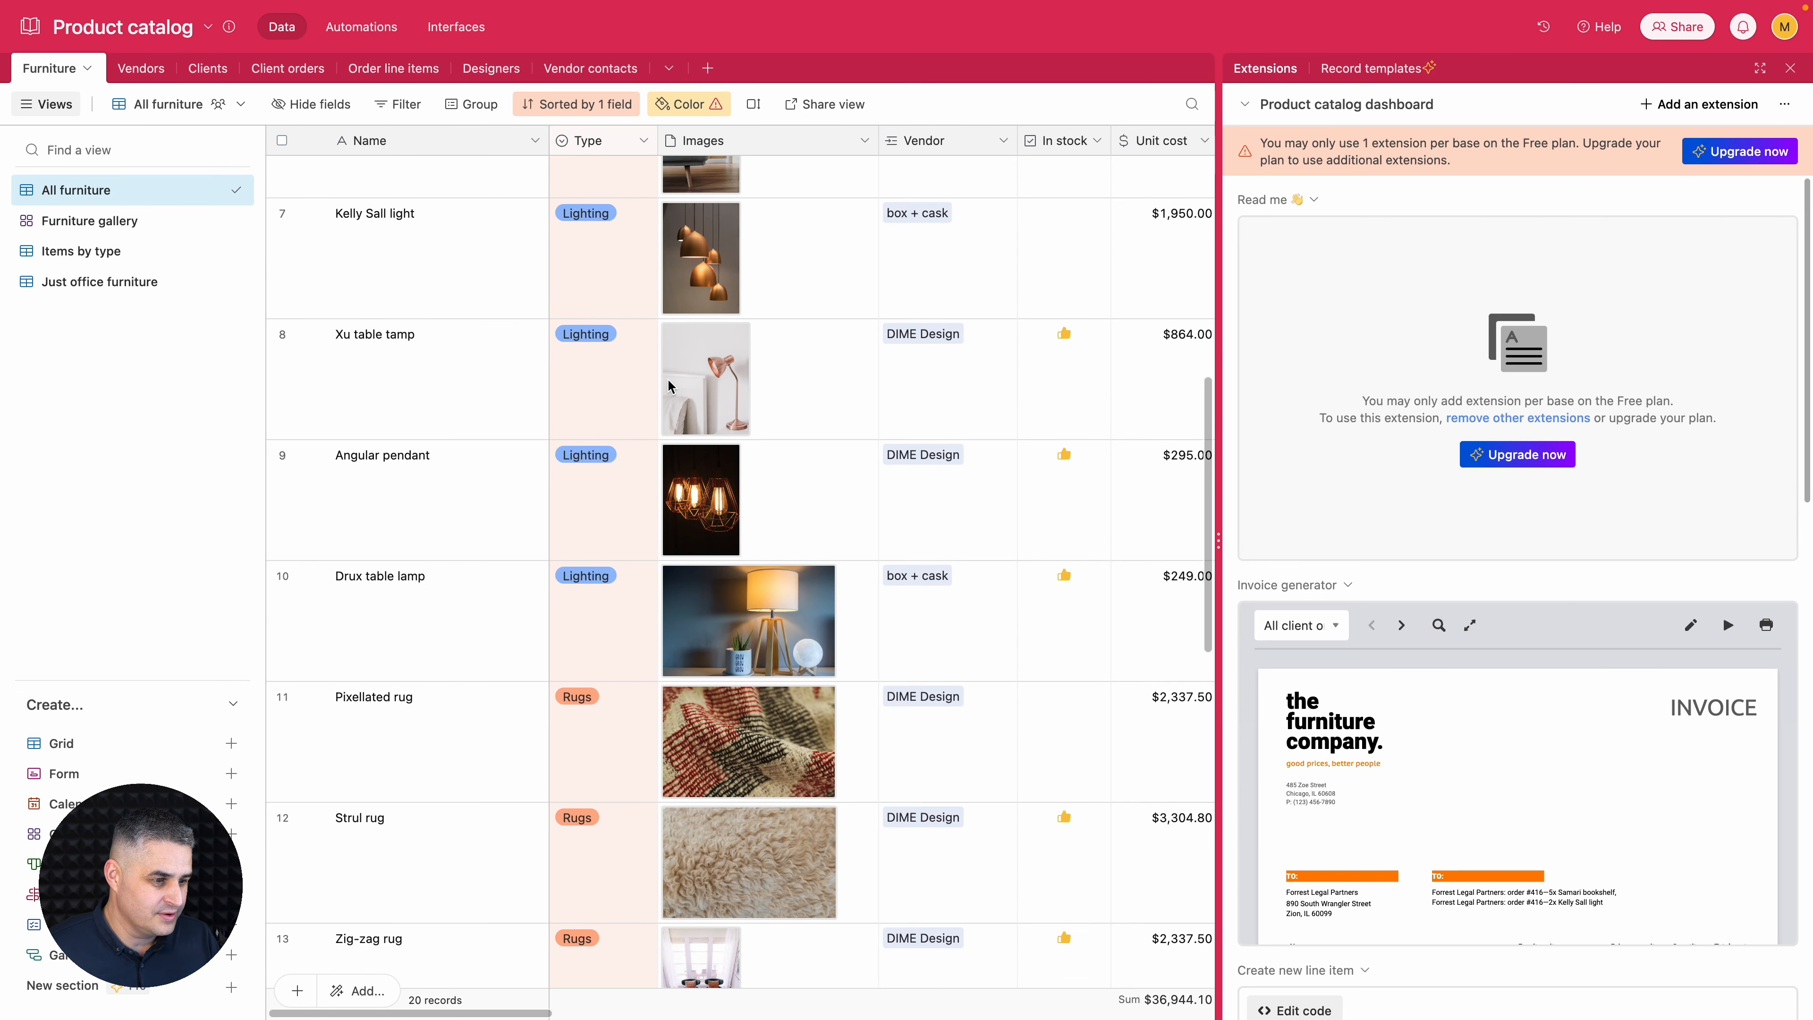
double_click(364, 698)
double_click(361, 696)
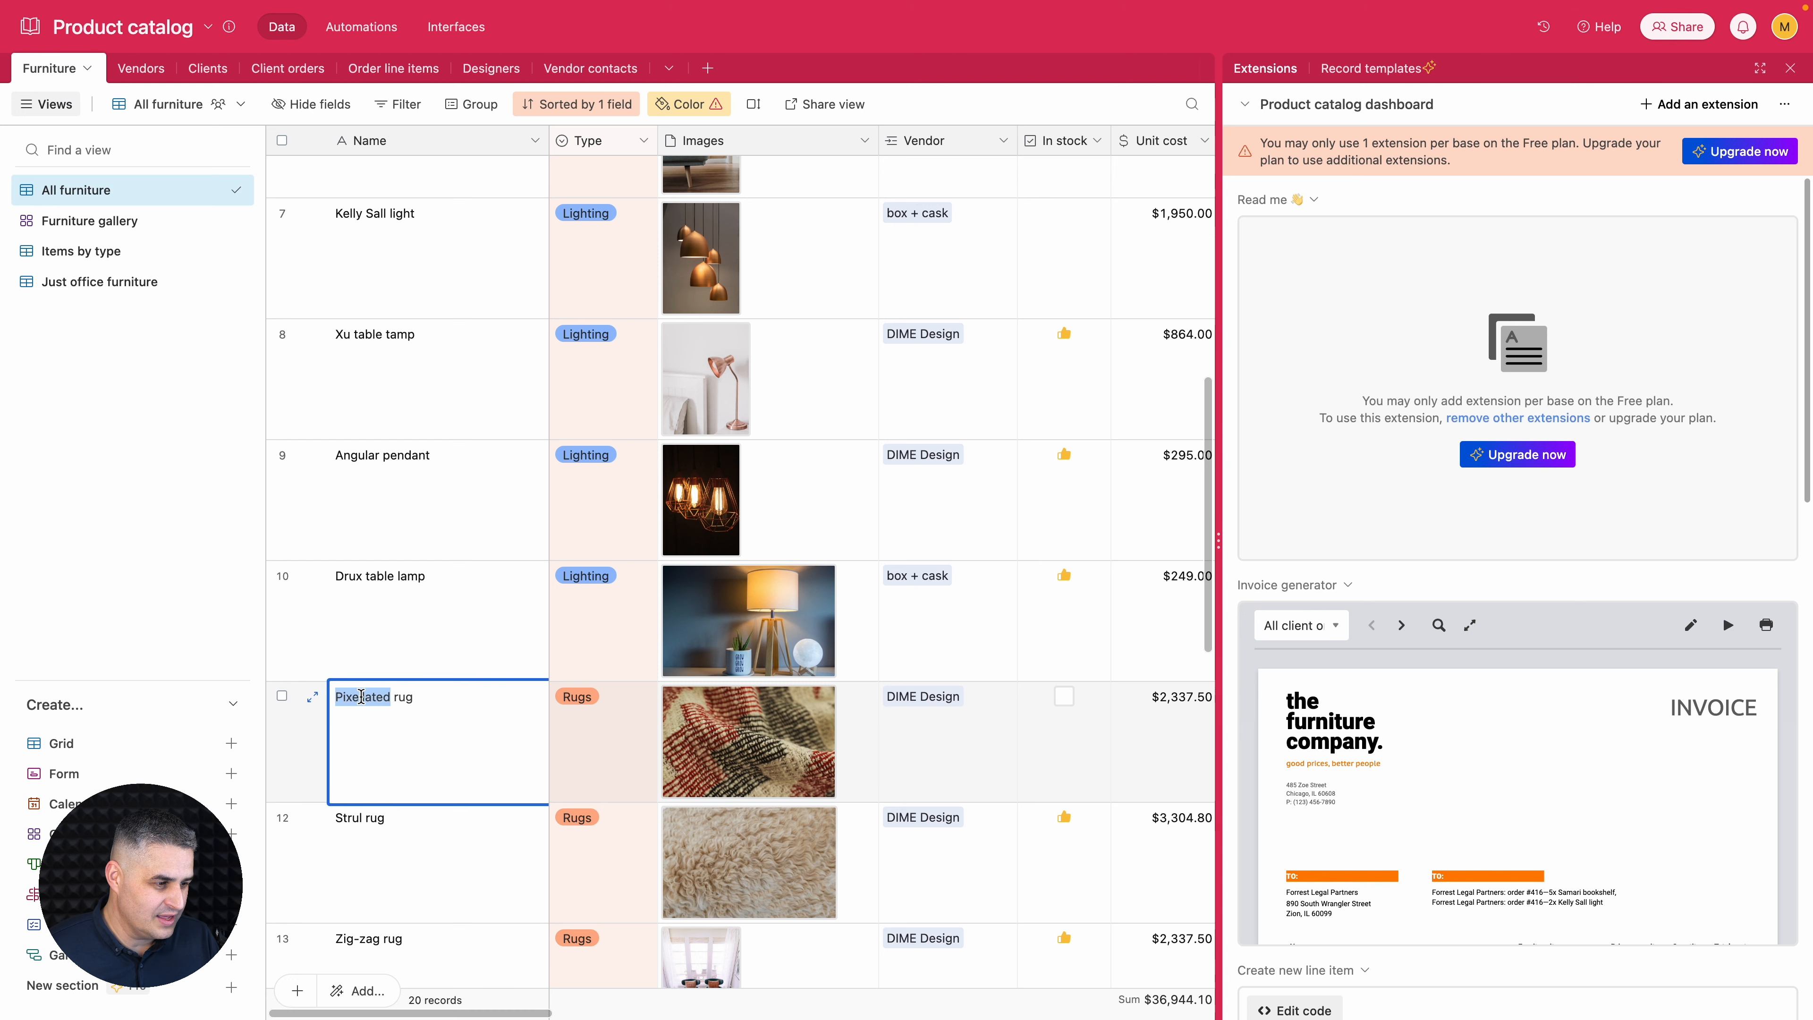
text(Brown)
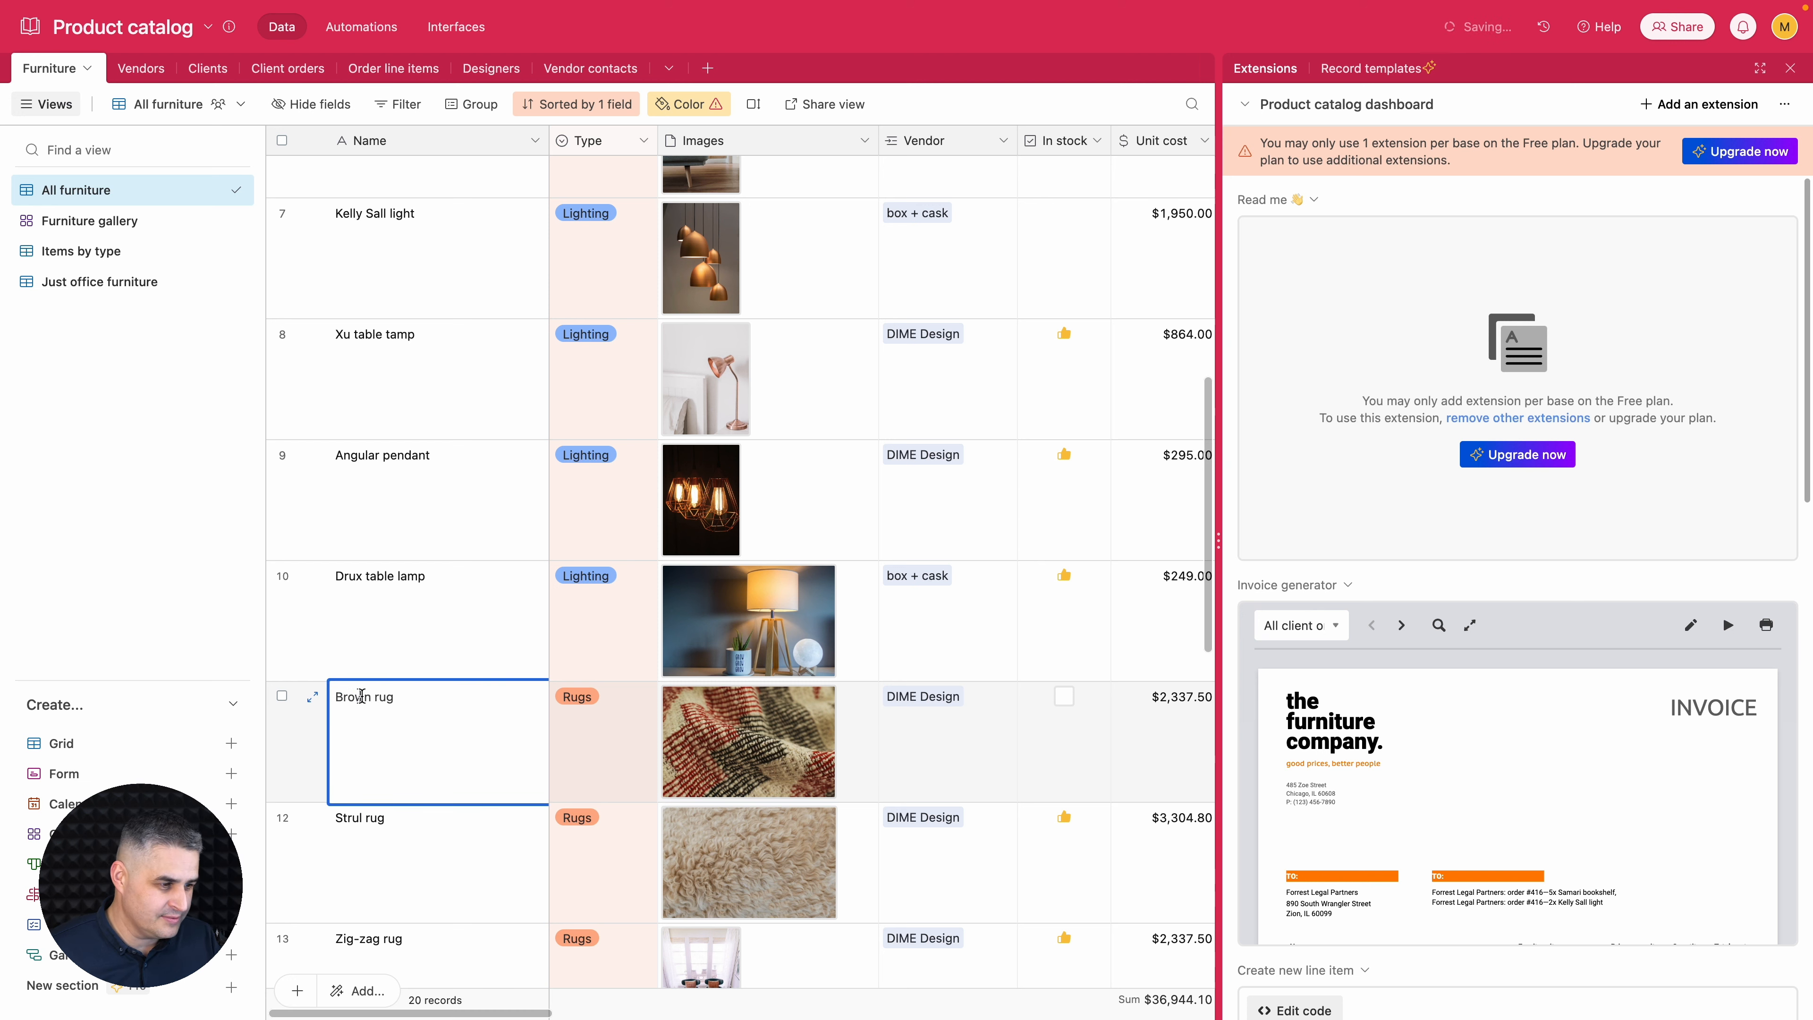
click(414, 643)
key(super+Right)
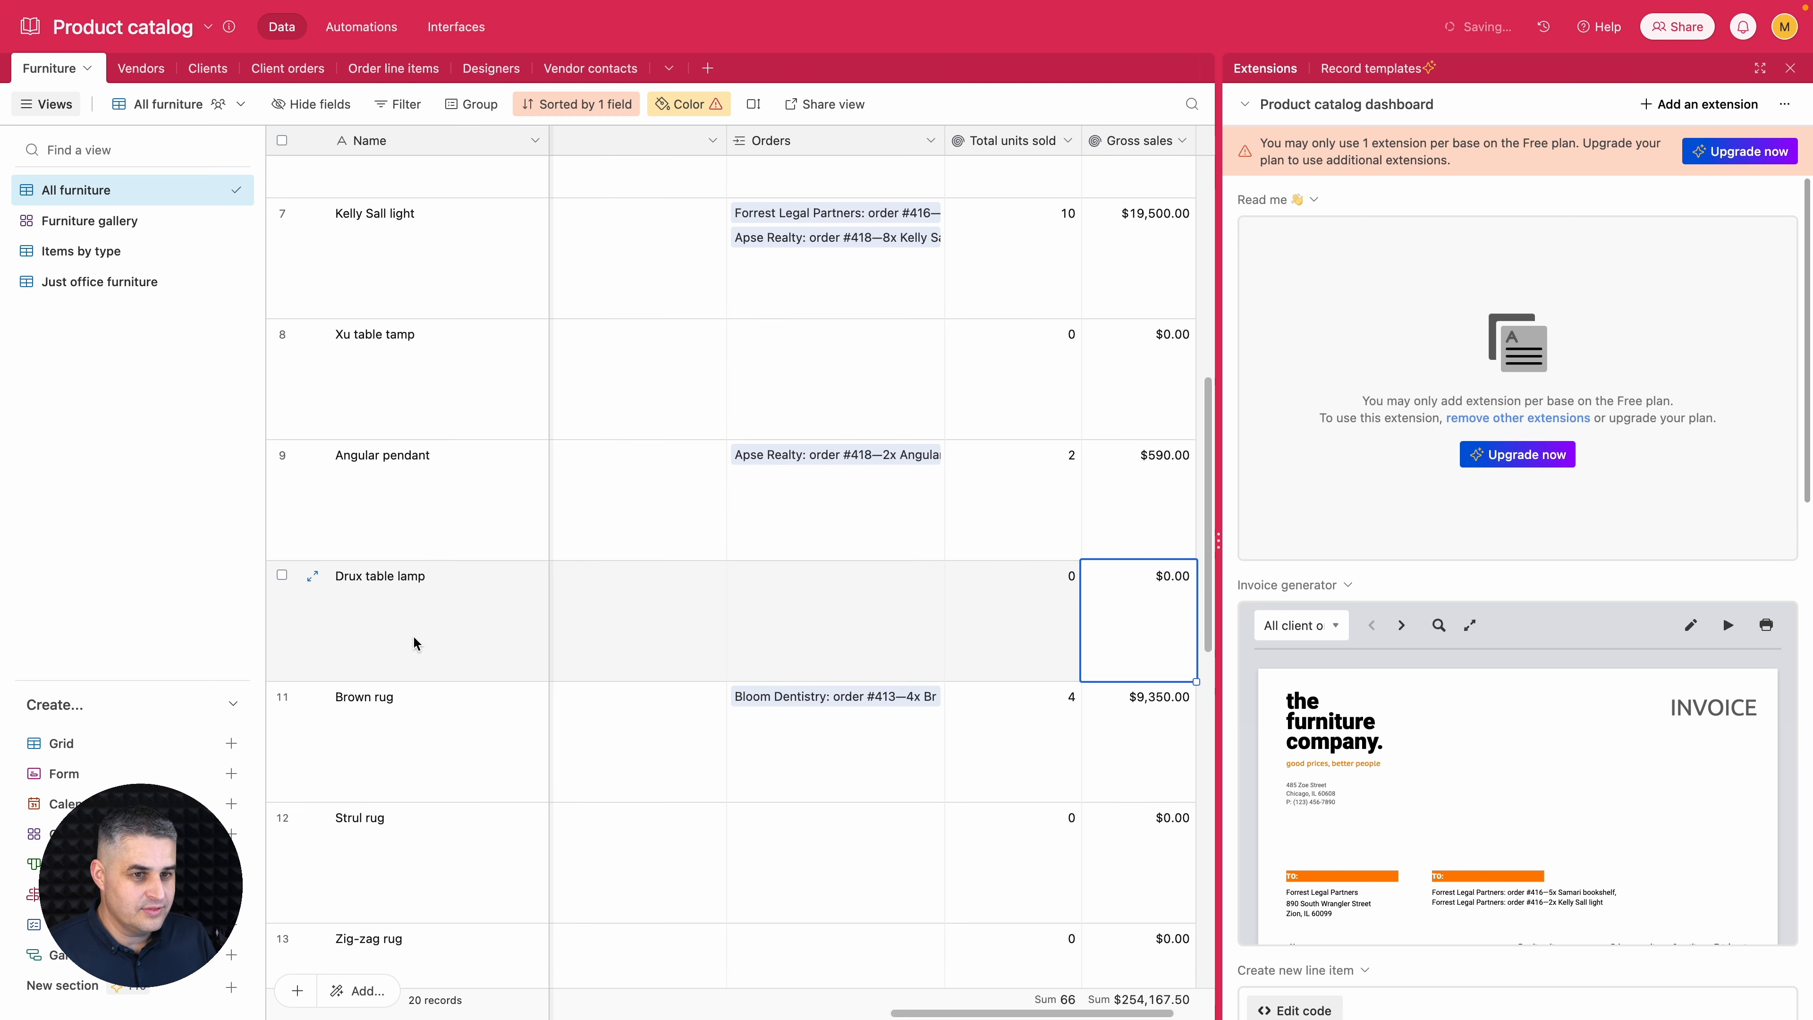
- Switch back to Ycode, check the renamed rug on the live page and in the reloaded preview, and exit the preview
click(1233, 556)
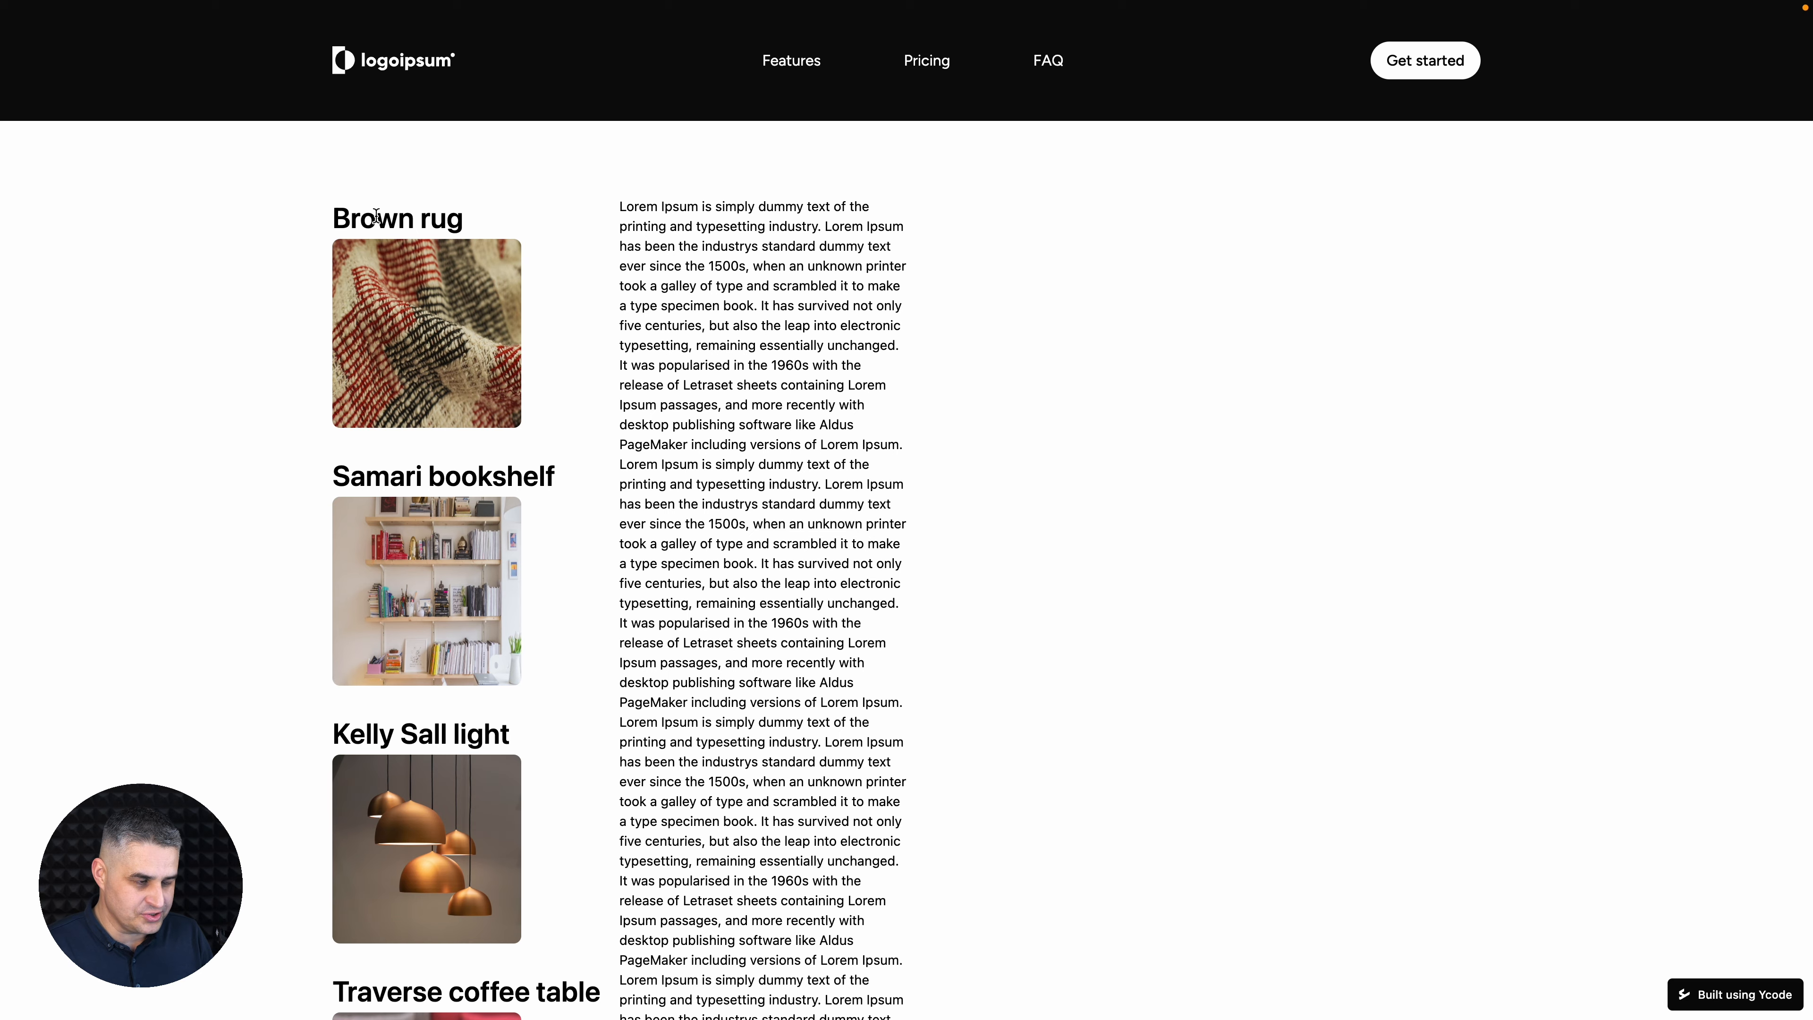
key(ctrl+shift+Tab)
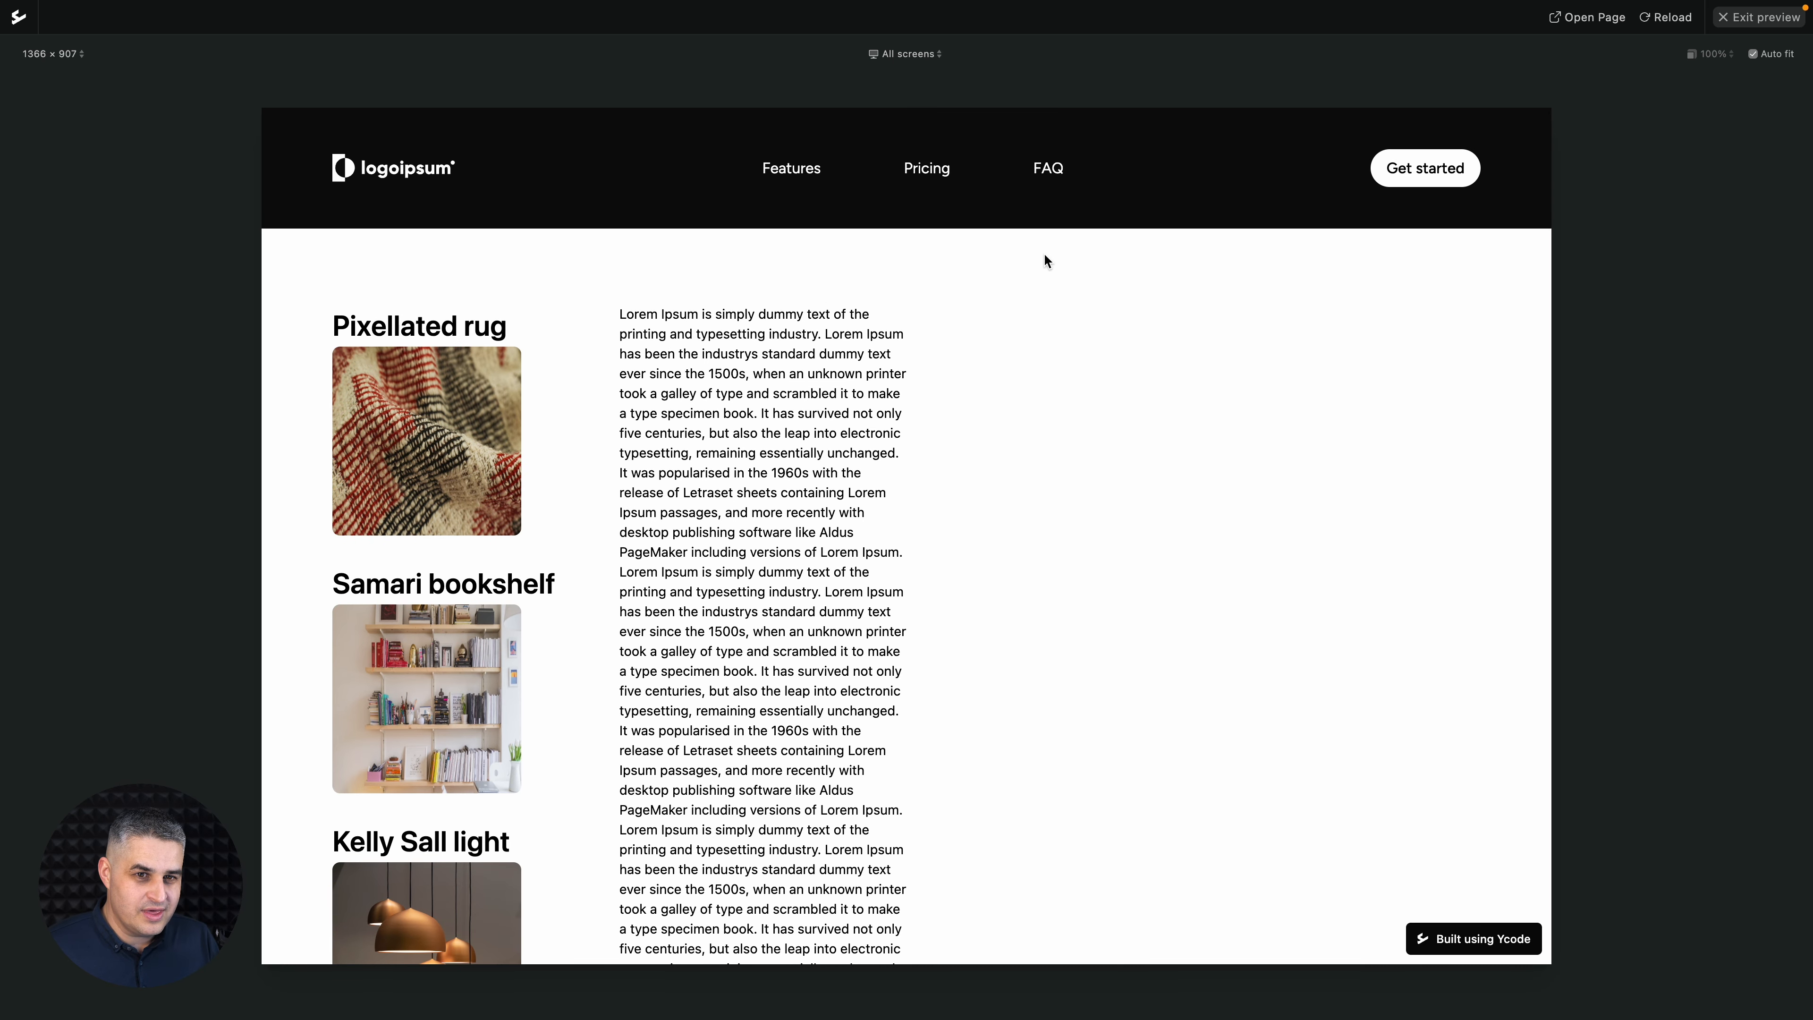
click(1669, 21)
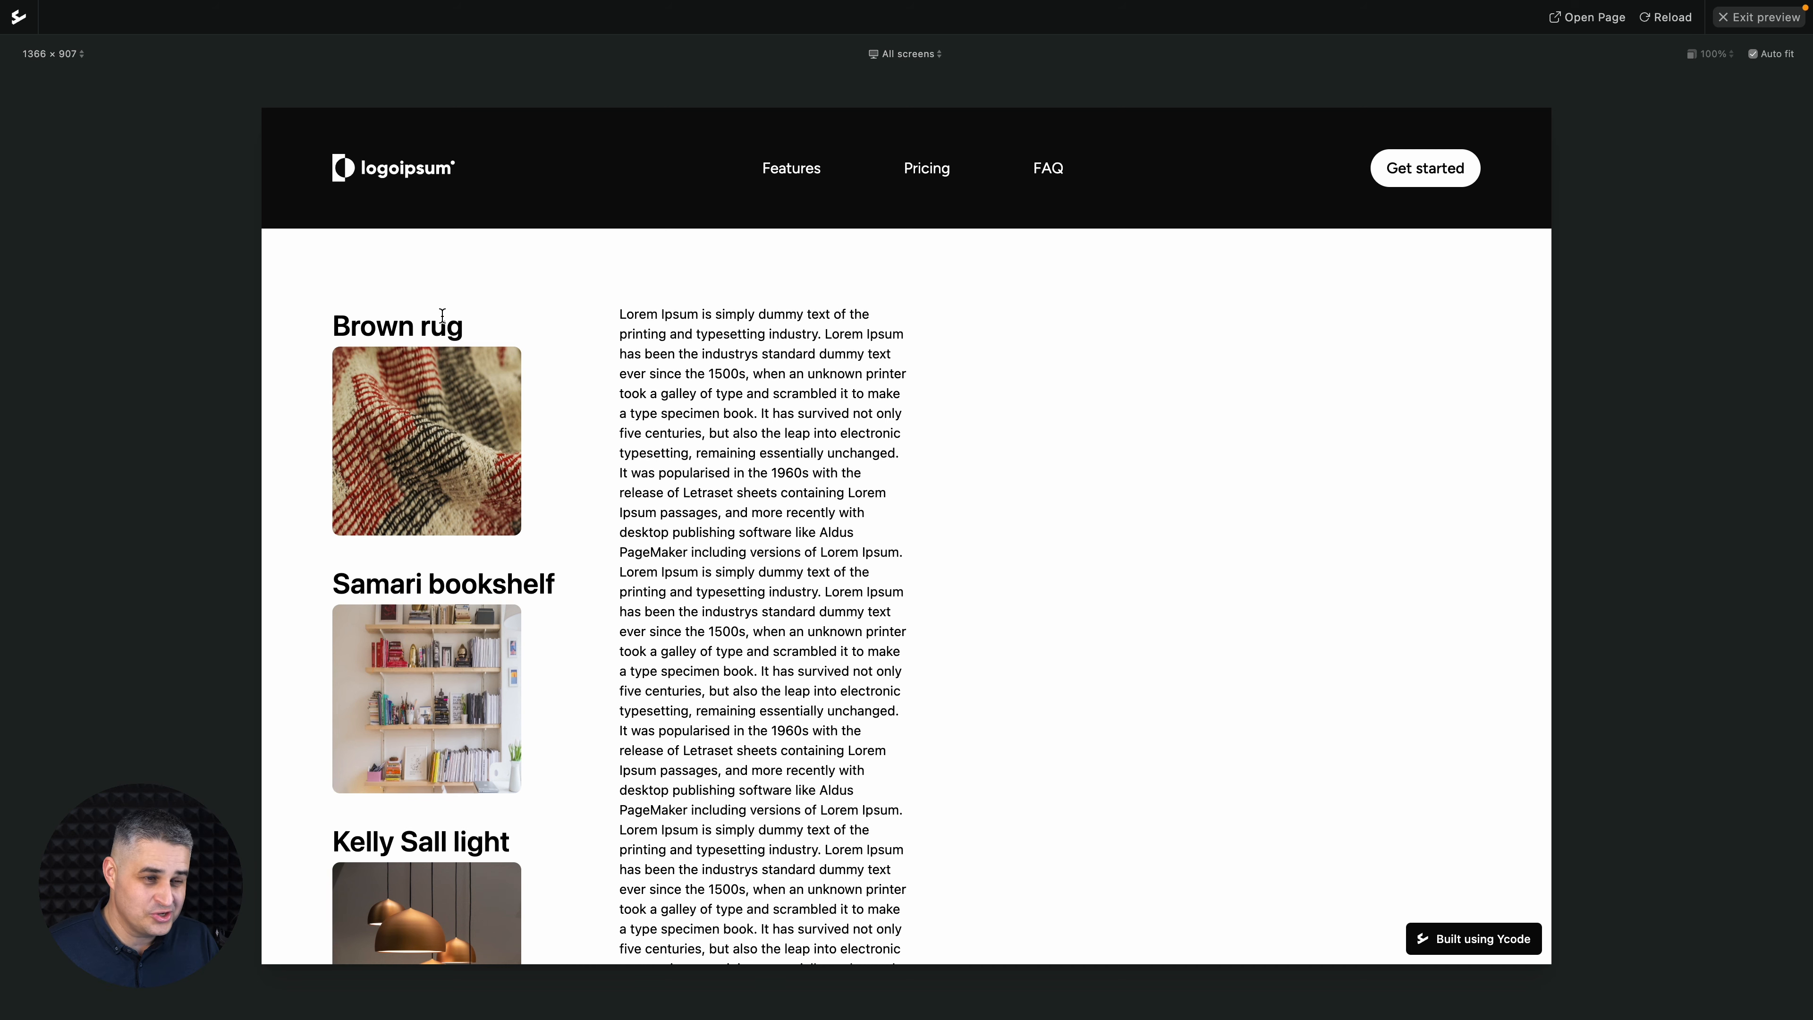
click(1743, 22)
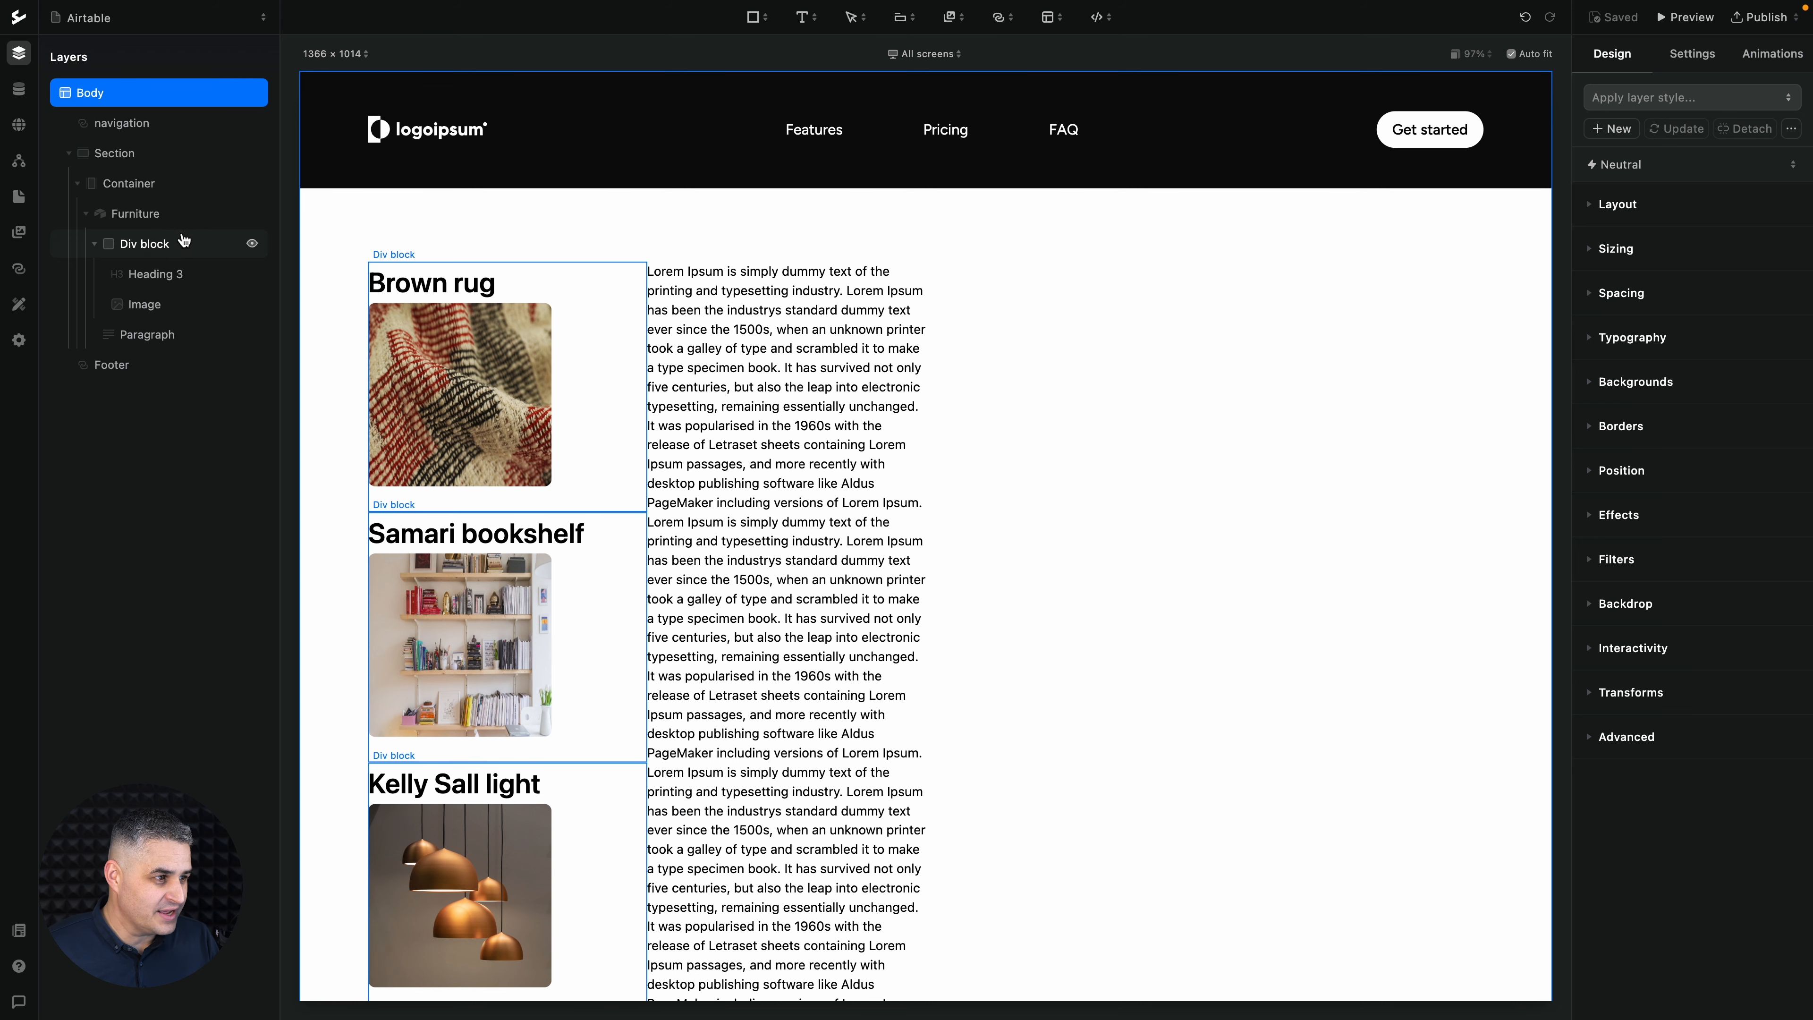
- Add 1 px of top padding to the Furniture collection and increase the spacing below each item
click(170, 224)
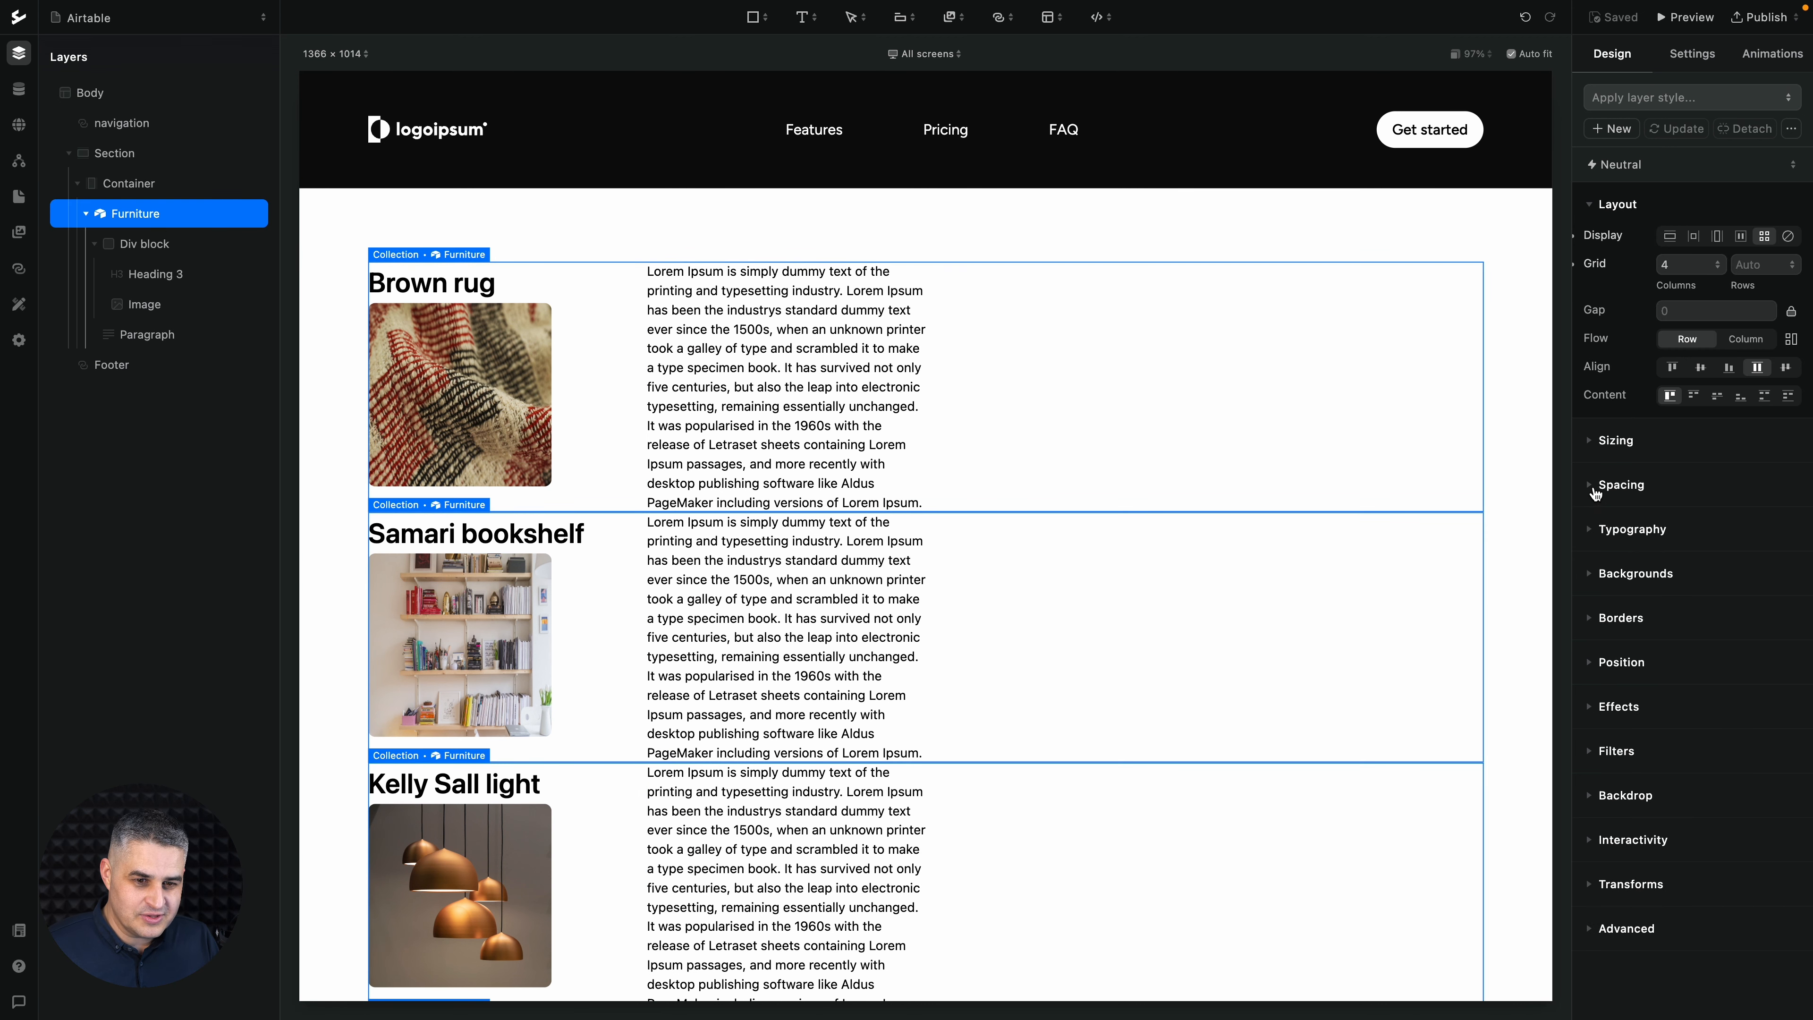
click(1594, 492)
drag(1698, 549, 1698, 559)
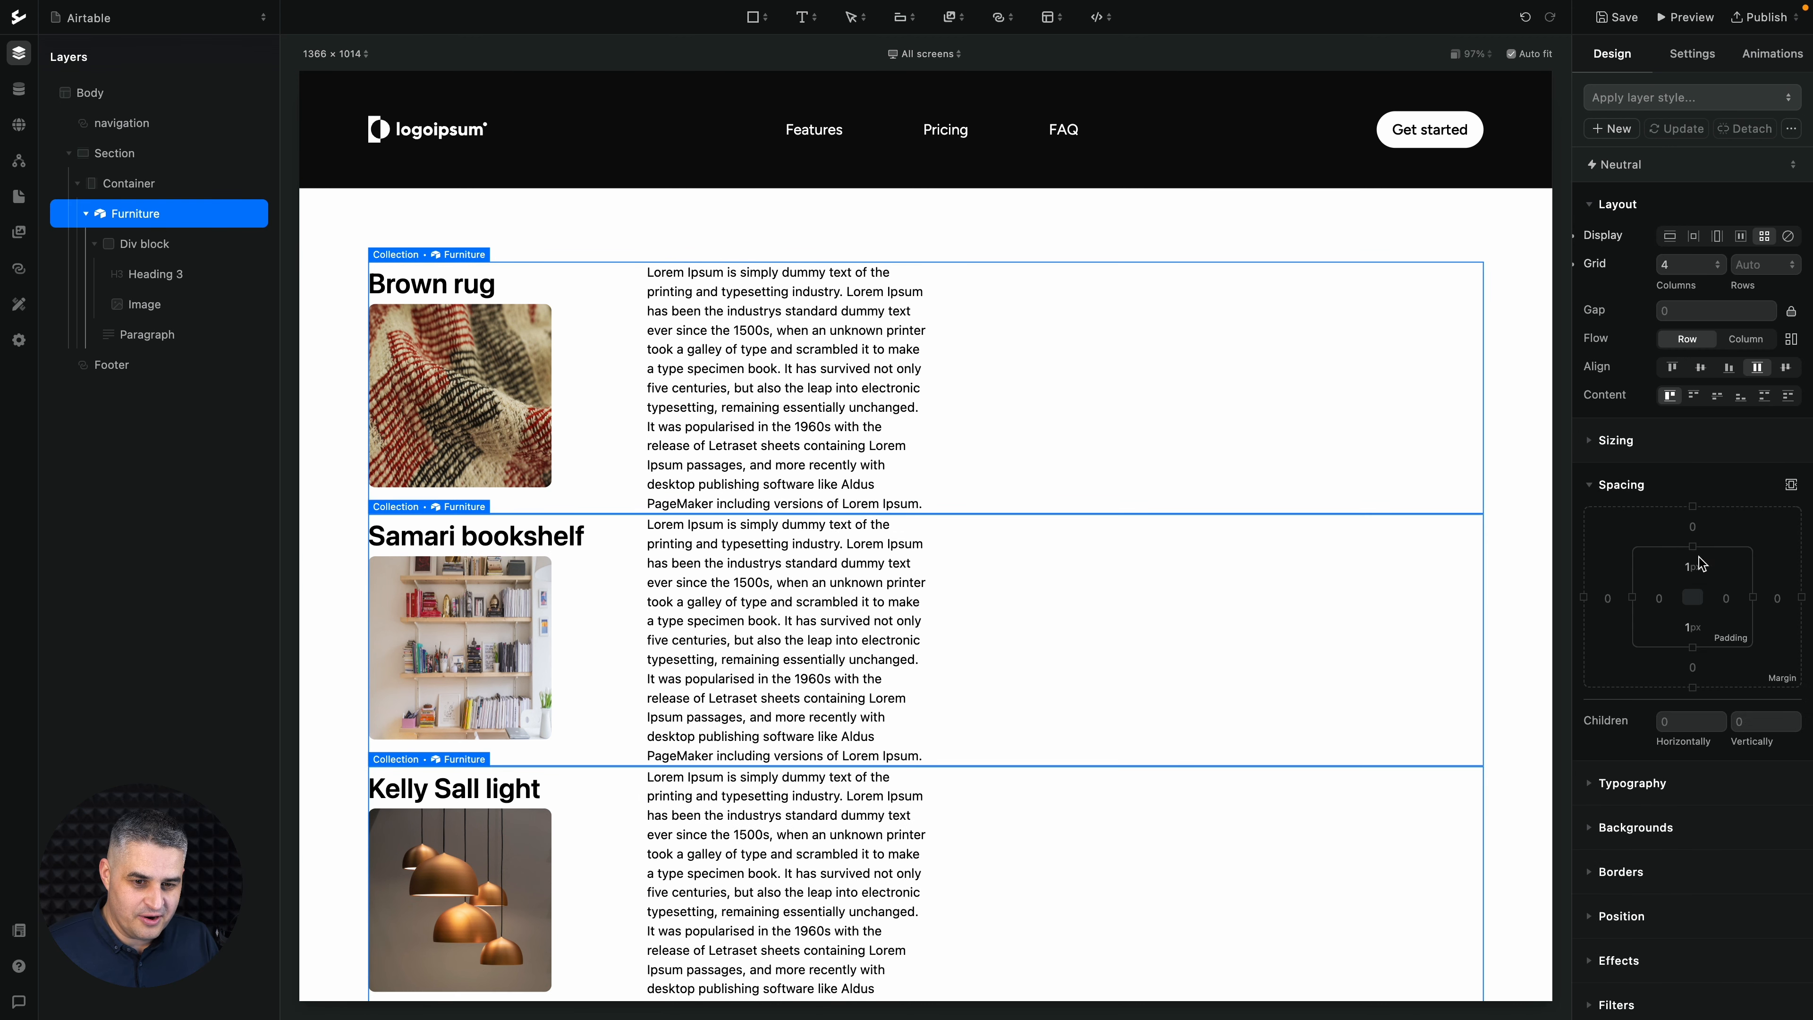
drag(1700, 657, 1694, 696)
click(1525, 682)
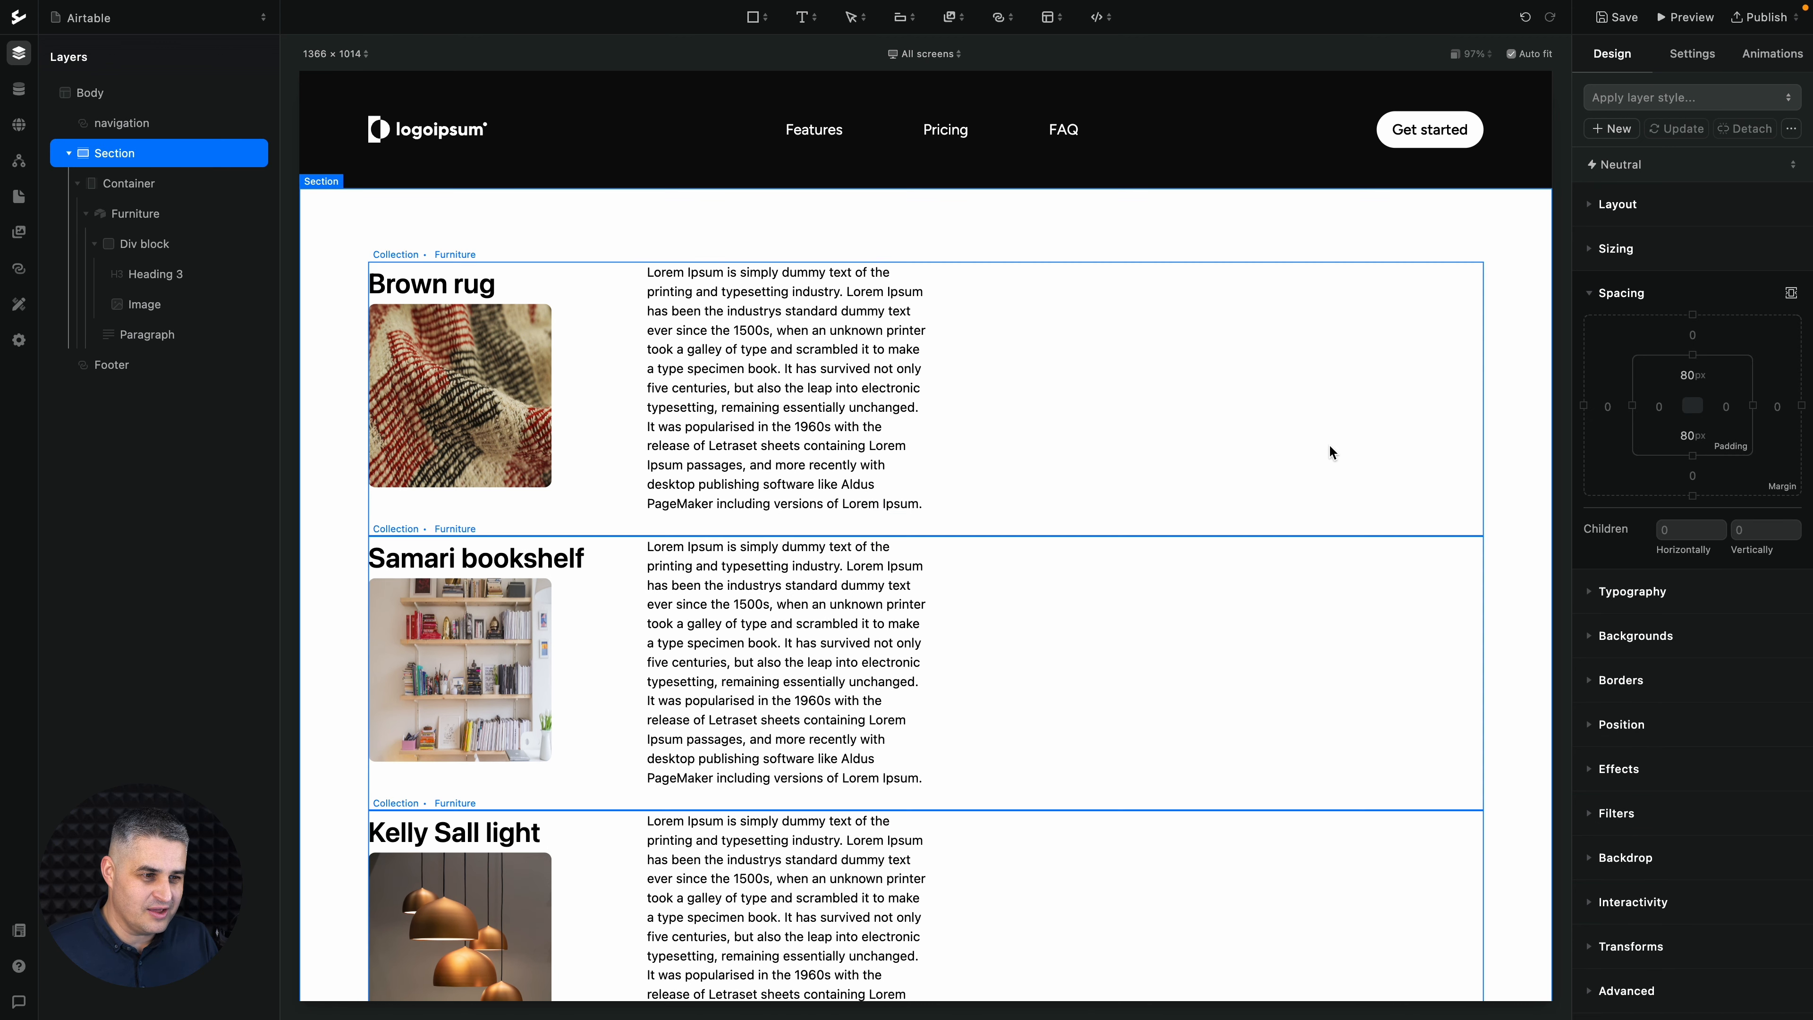